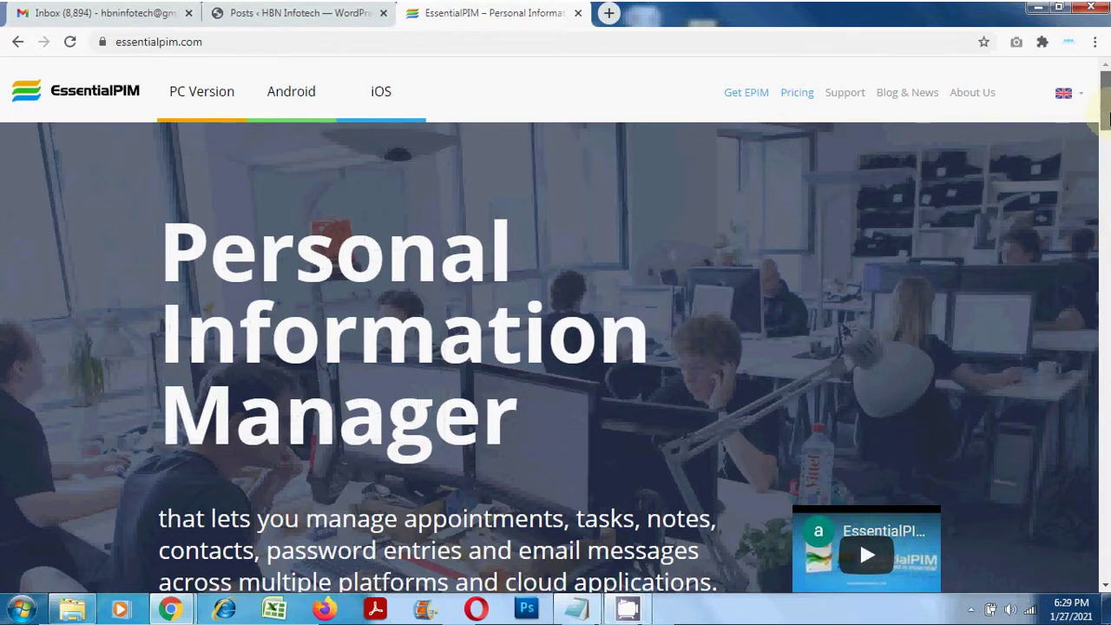
Download the EssentialPIM Pro 9.6.1 desktop installer for Windows from the site's Get EPIM page.
{"action": "left_click_drag", "start_coordinate": [1106, 119], "coordinate": [1097, 89]}
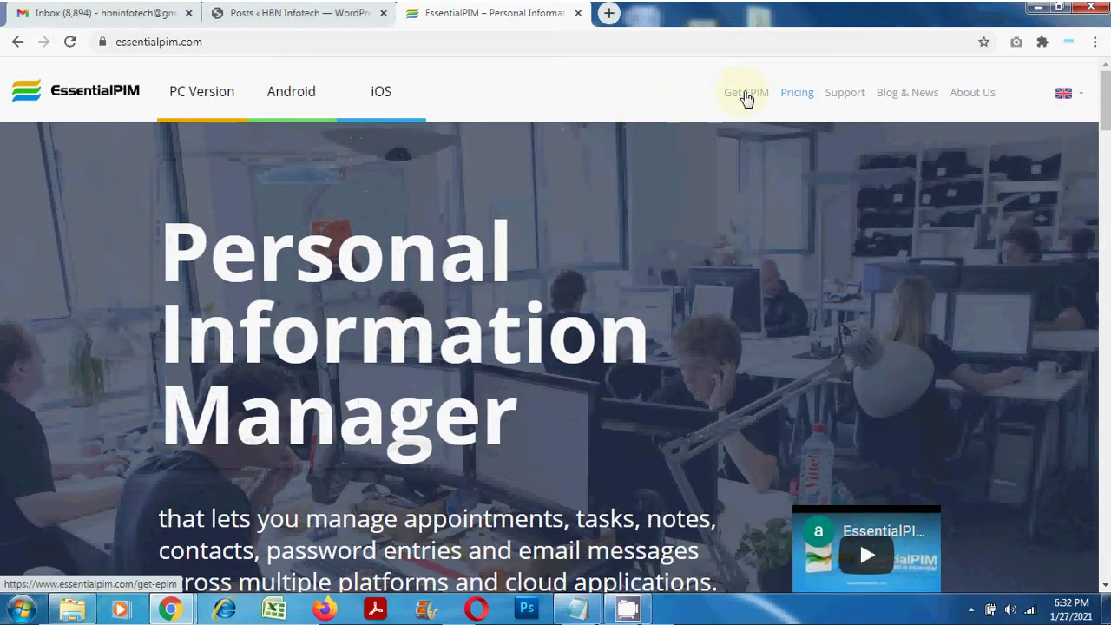
{"action": "left_click", "coordinate": [743, 95]}
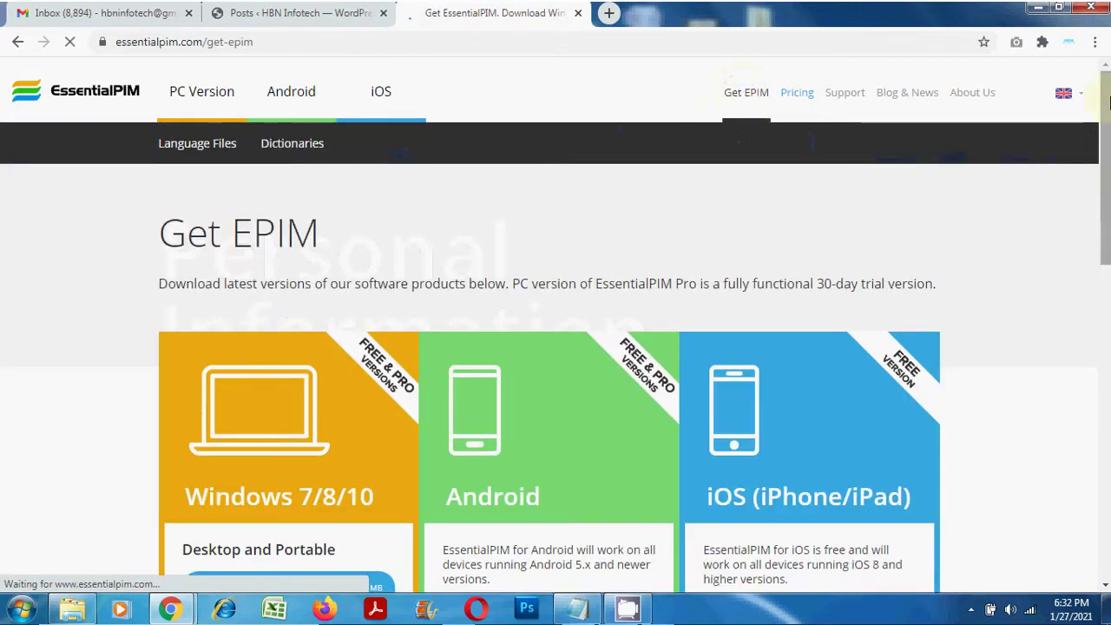
{"action": "left_click_drag", "start_coordinate": [1108, 103], "coordinate": [1104, 173]}
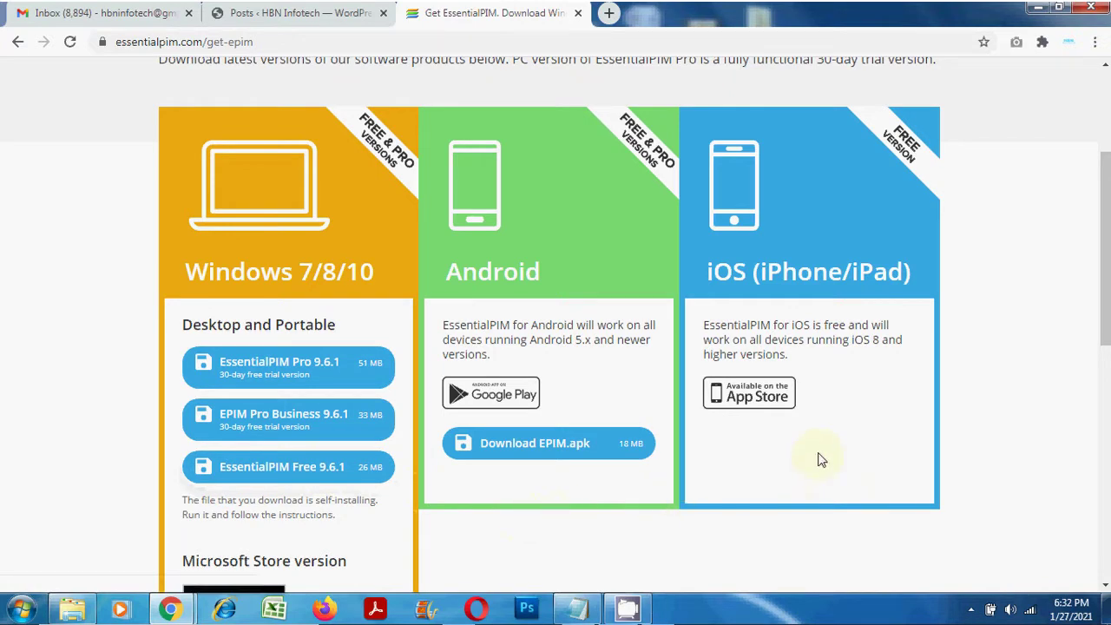
{"action": "scroll", "coordinate": [820, 458], "scroll_direction": "down", "scroll_amount": 1}
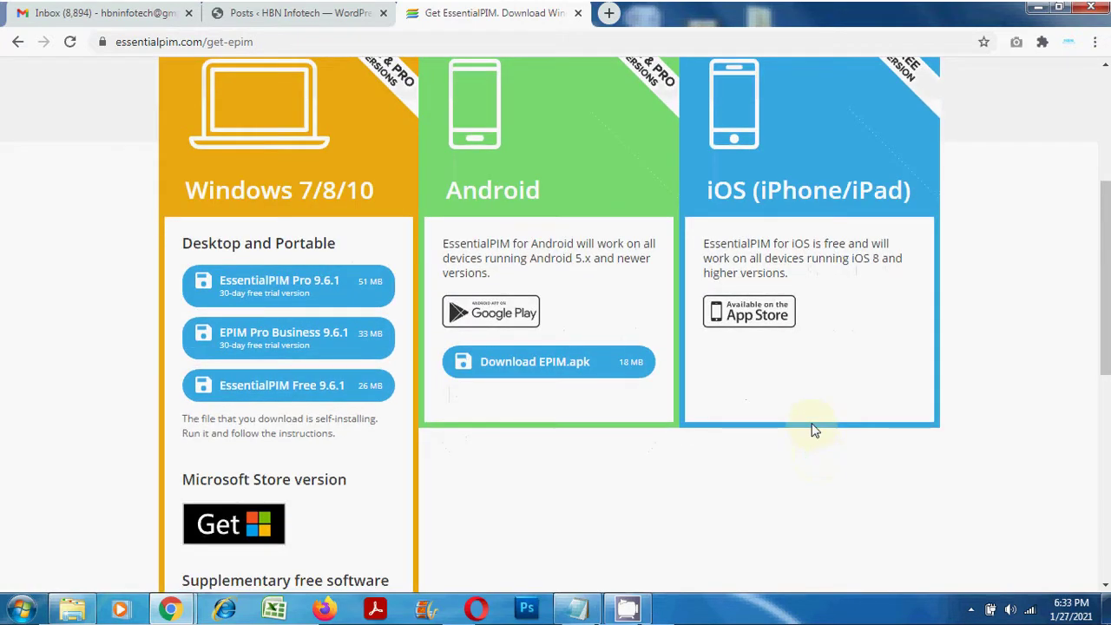
{"action": "scroll", "coordinate": [810, 429], "scroll_direction": "down", "scroll_amount": 1}
{"action": "scroll", "coordinate": [669, 427], "scroll_direction": "down", "scroll_amount": 1}
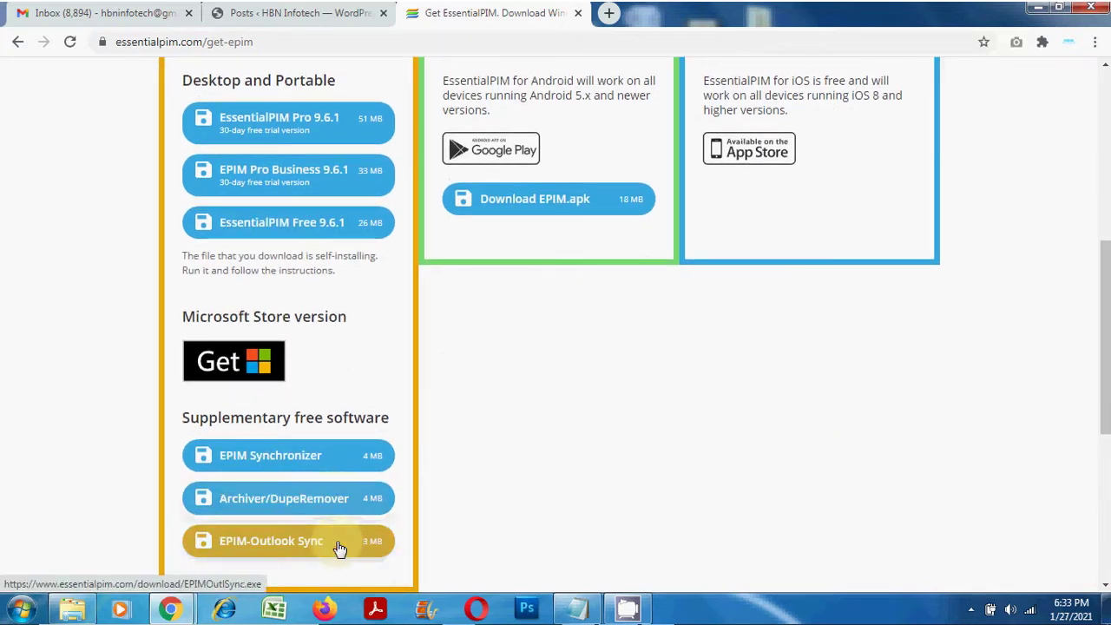
{"action": "scroll", "coordinate": [697, 474], "scroll_direction": "up", "scroll_amount": 2}
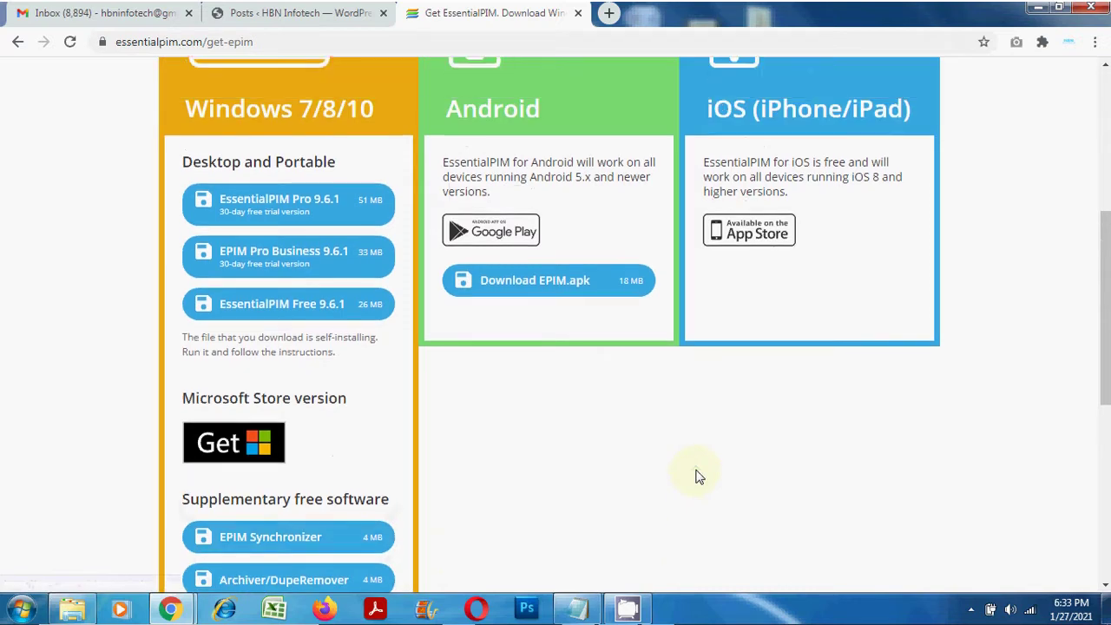
{"action": "scroll", "coordinate": [754, 466], "scroll_direction": "up", "scroll_amount": 1}
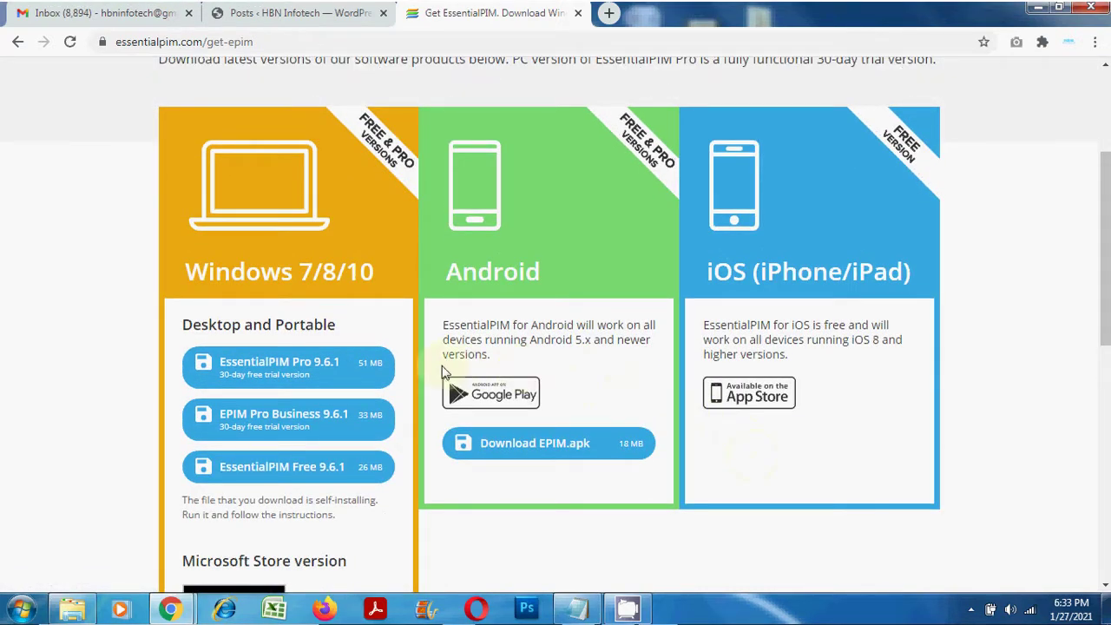
{"action": "left_click", "coordinate": [329, 371]}
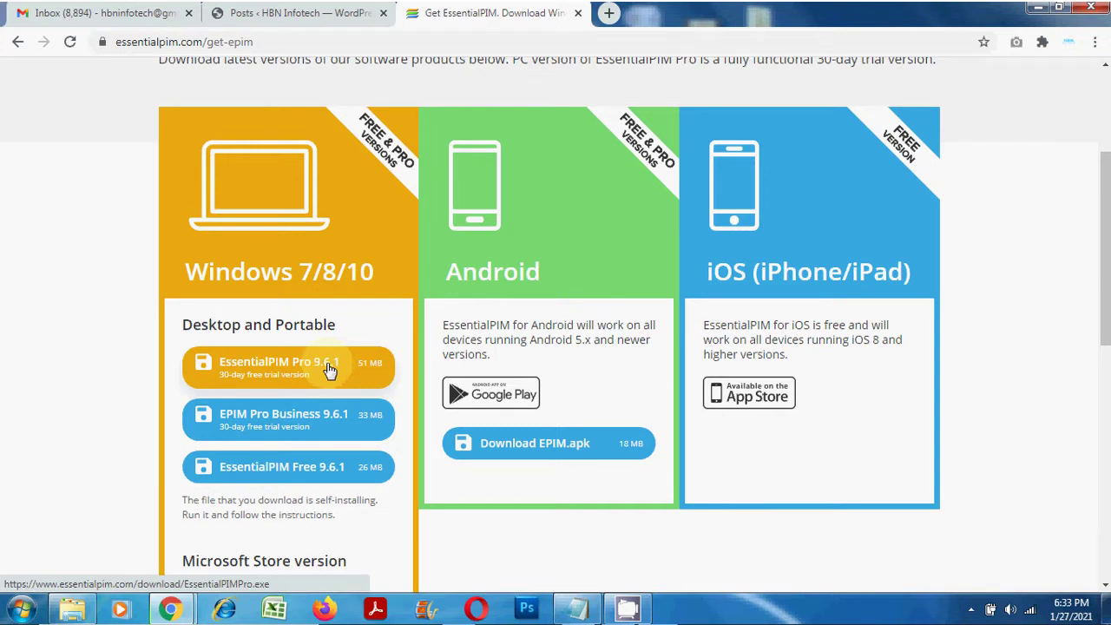
Run the EssentialPIMPro installer from the EssentialPIM folder as administrator.
{"action": "double_click", "coordinate": [292, 191]}
{"action": "left_click", "coordinate": [420, 365]}
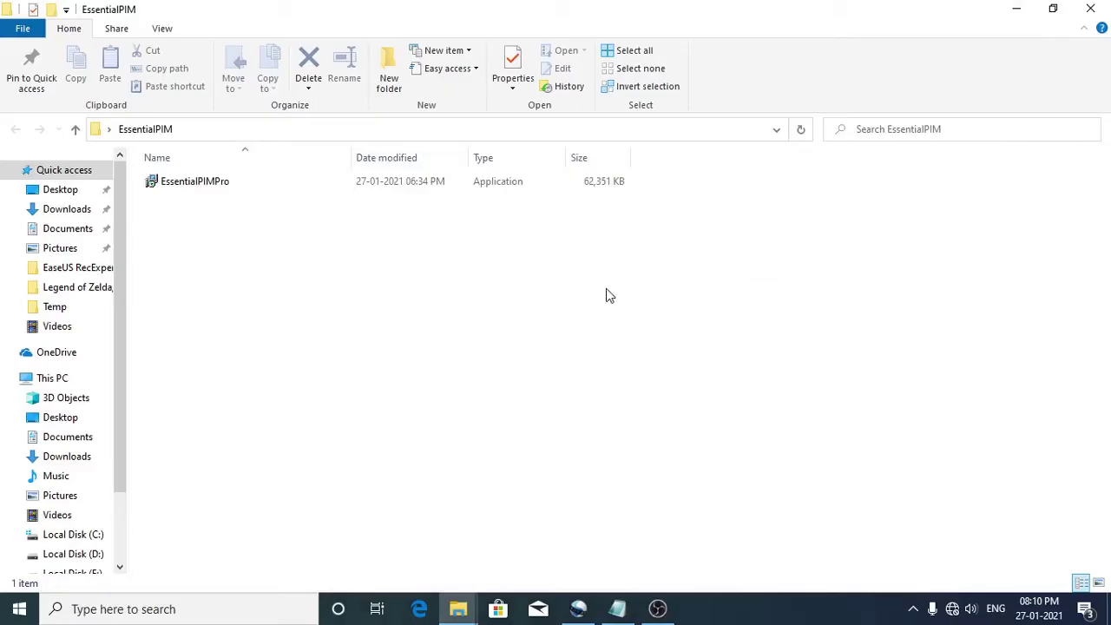
{"action": "right_click", "coordinate": [184, 187]}
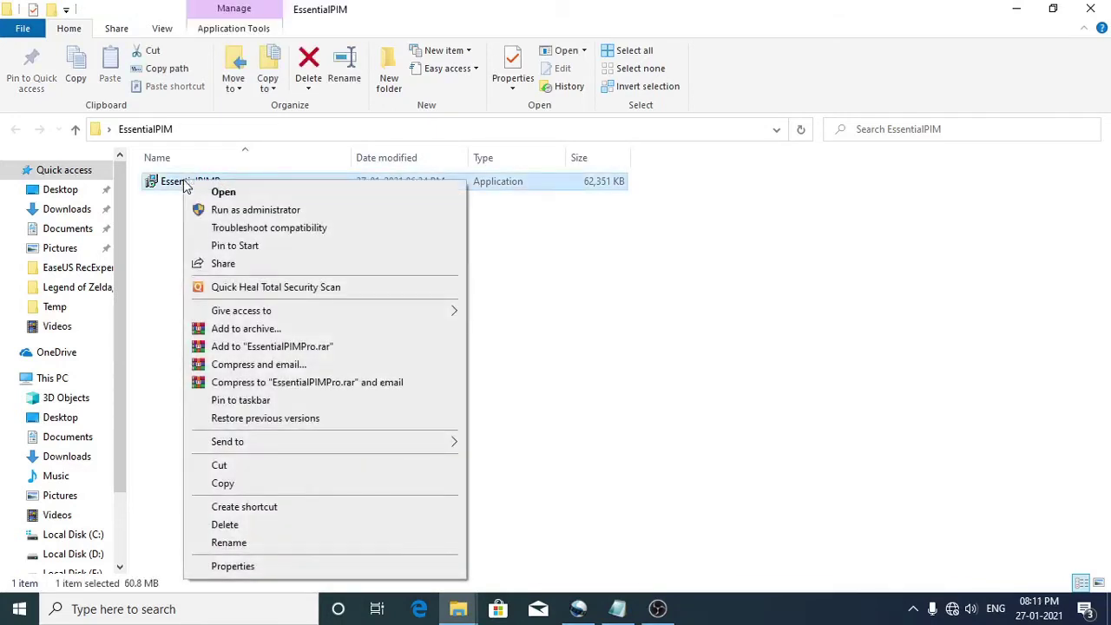
{"action": "left_click", "coordinate": [255, 209]}
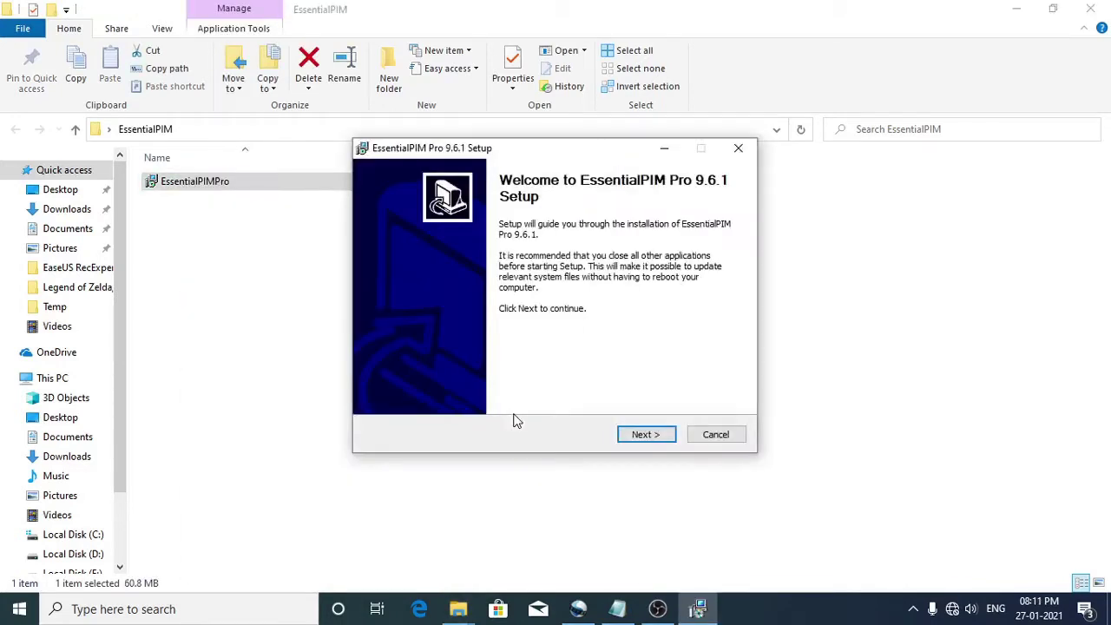
Keep the Desktop (default) installation type in the setup wizard and accept the license agreement.
{"action": "left_click", "coordinate": [646, 434]}
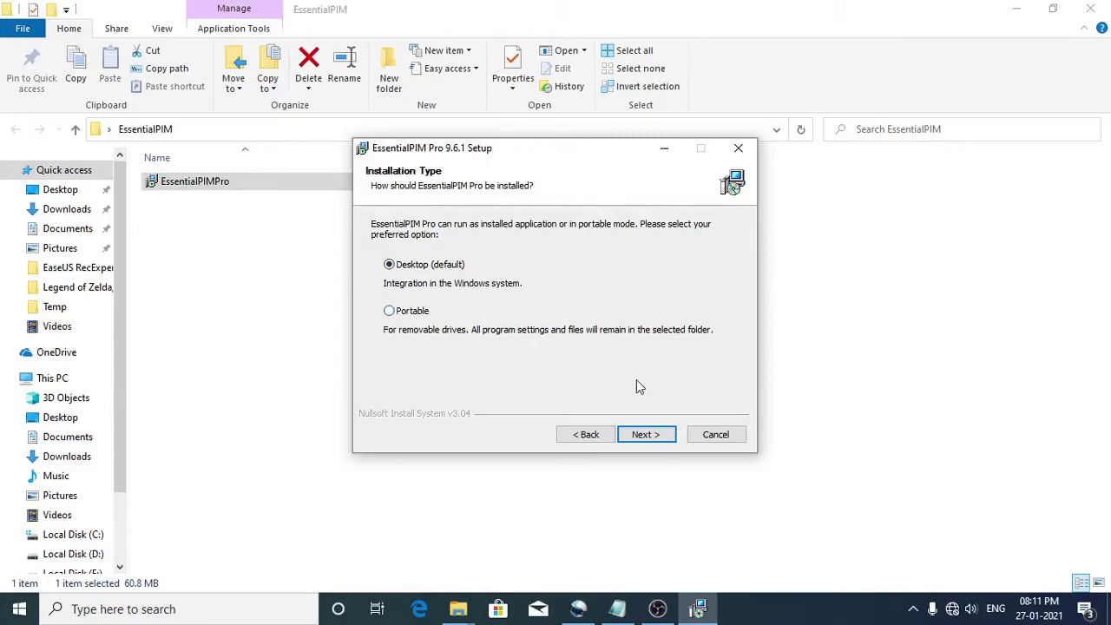
{"action": "left_click", "coordinate": [647, 435]}
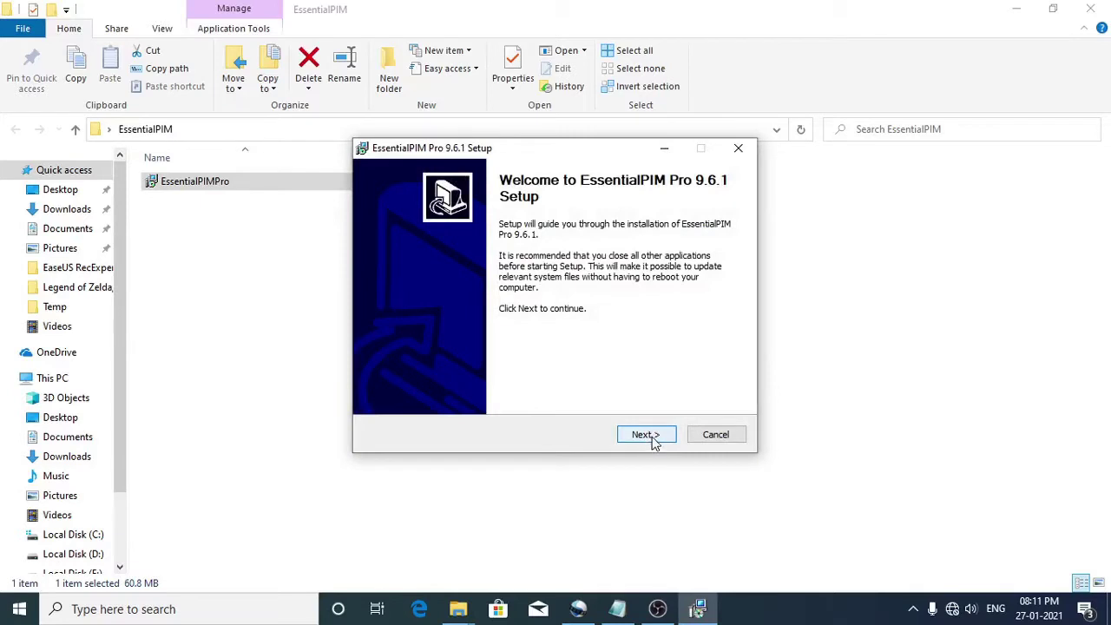
{"action": "left_click", "coordinate": [653, 443]}
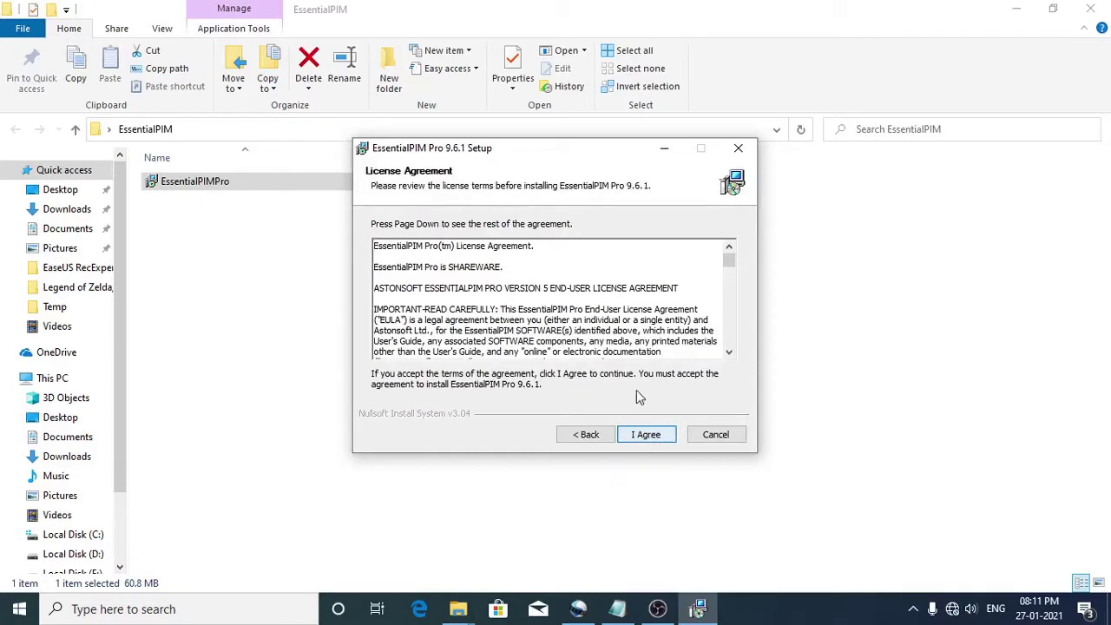
{"action": "left_click", "coordinate": [668, 438]}
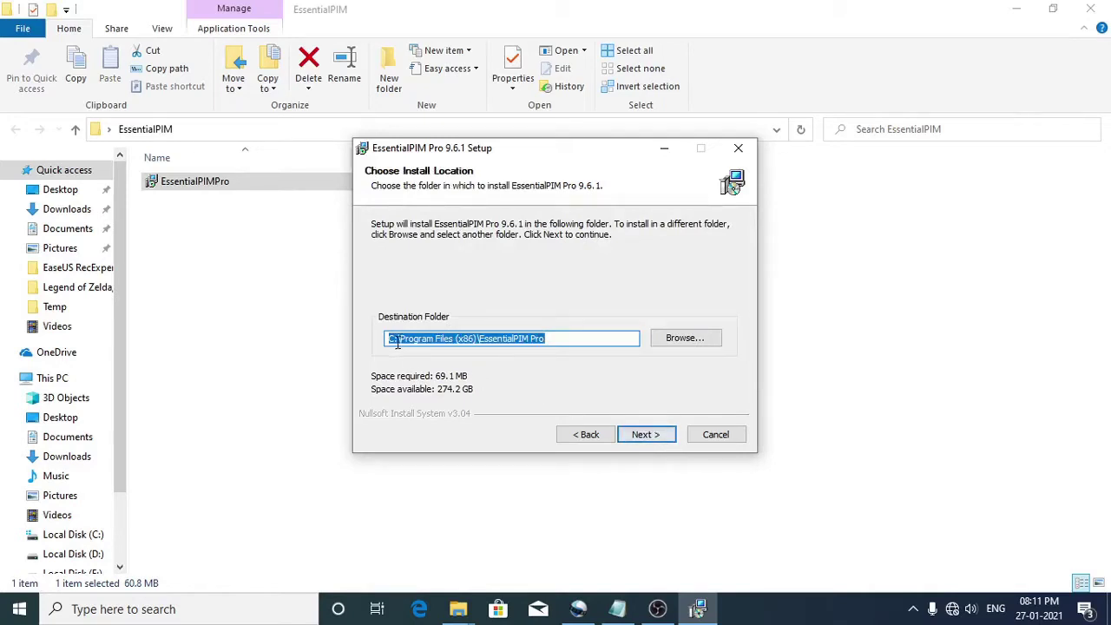
Install to C:\Program Files (x86)\EssentialPIM Pro with all components and finish setup with Run EssentialPIM Pro 9.6.1 enabled.
{"action": "left_click", "coordinate": [392, 337]}
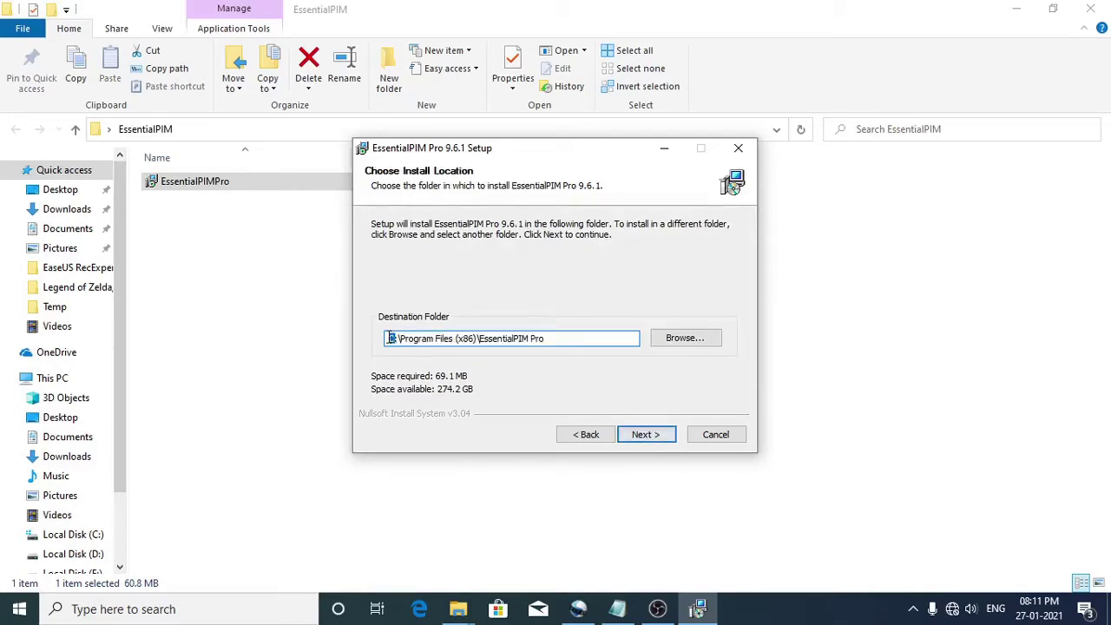
{"action": "left_click", "coordinate": [665, 439]}
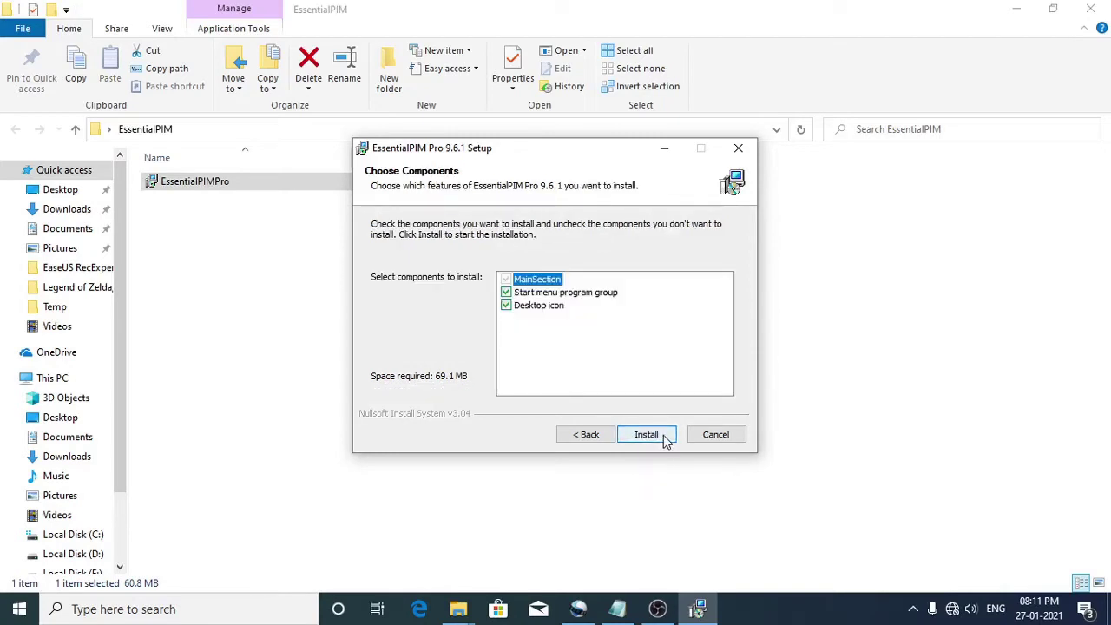
{"action": "left_click", "coordinate": [665, 439]}
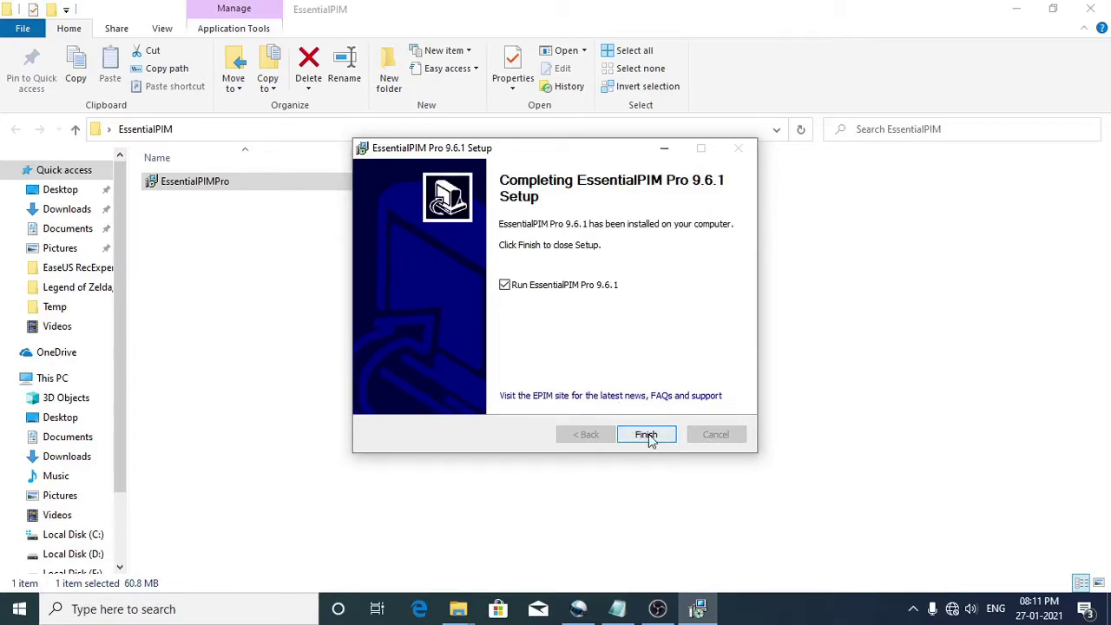
{"action": "left_click", "coordinate": [647, 435]}
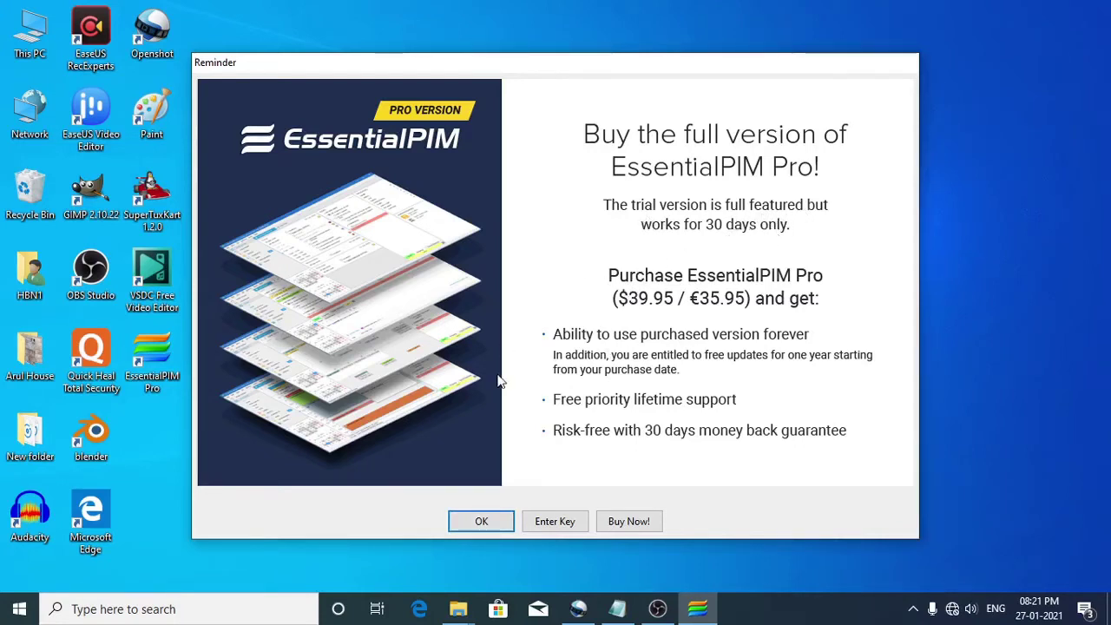
Dismiss the trial purchase reminder and choose English as the program language.
{"action": "left_click", "coordinate": [505, 523]}
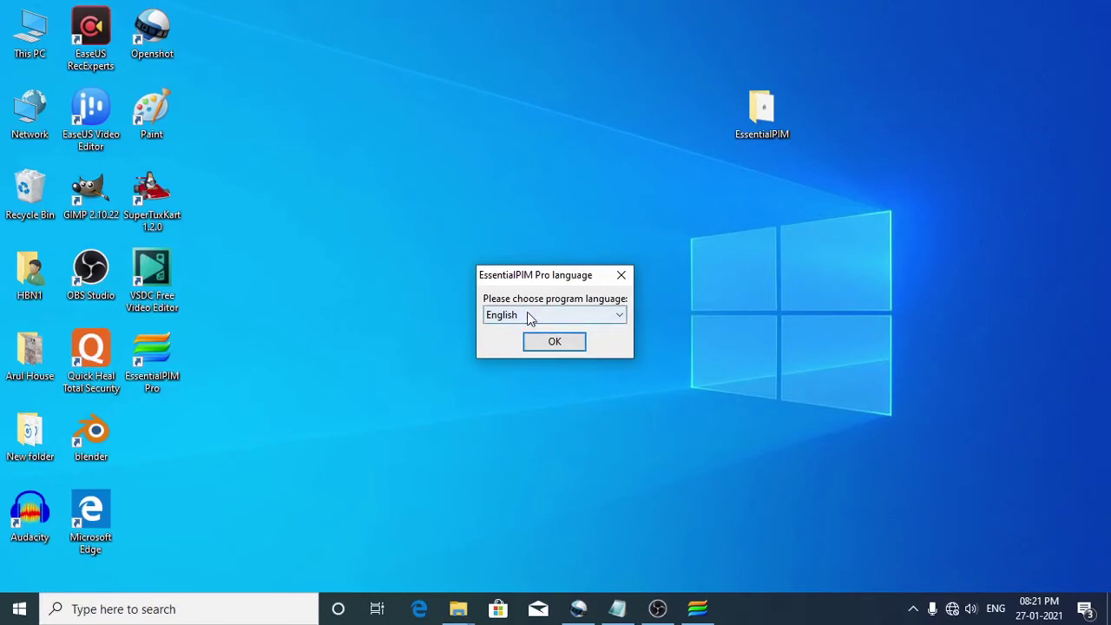
{"action": "left_click", "coordinate": [589, 318]}
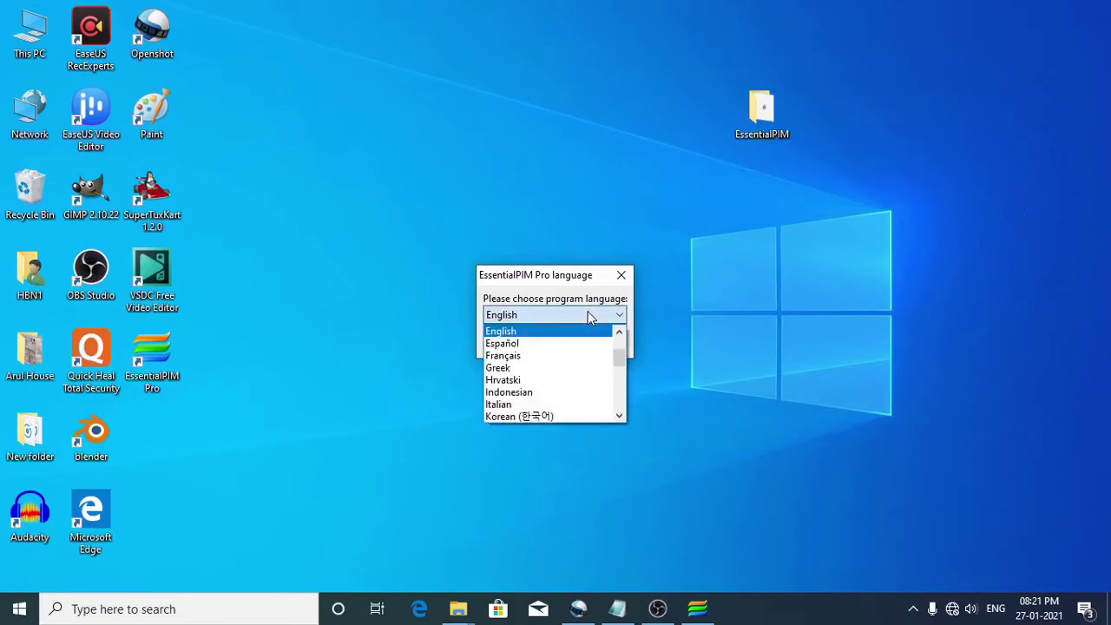
{"action": "left_click", "coordinate": [542, 331]}
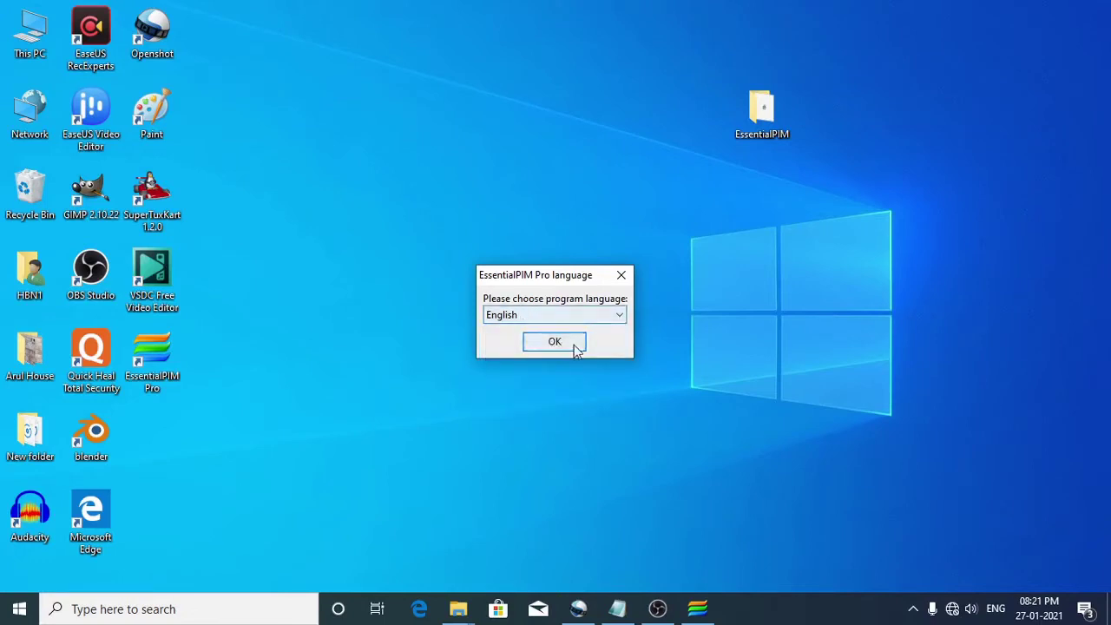
{"action": "left_click", "coordinate": [576, 347]}
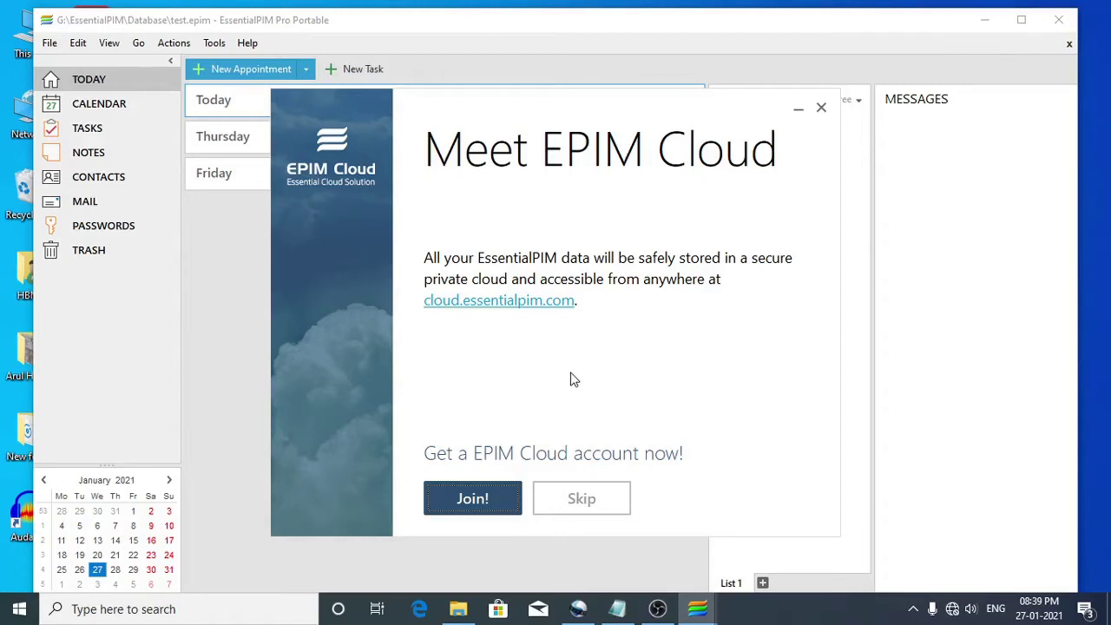
Skip the EPIM Cloud account offer and choose the Light appearance mode.
{"action": "left_click", "coordinate": [622, 500]}
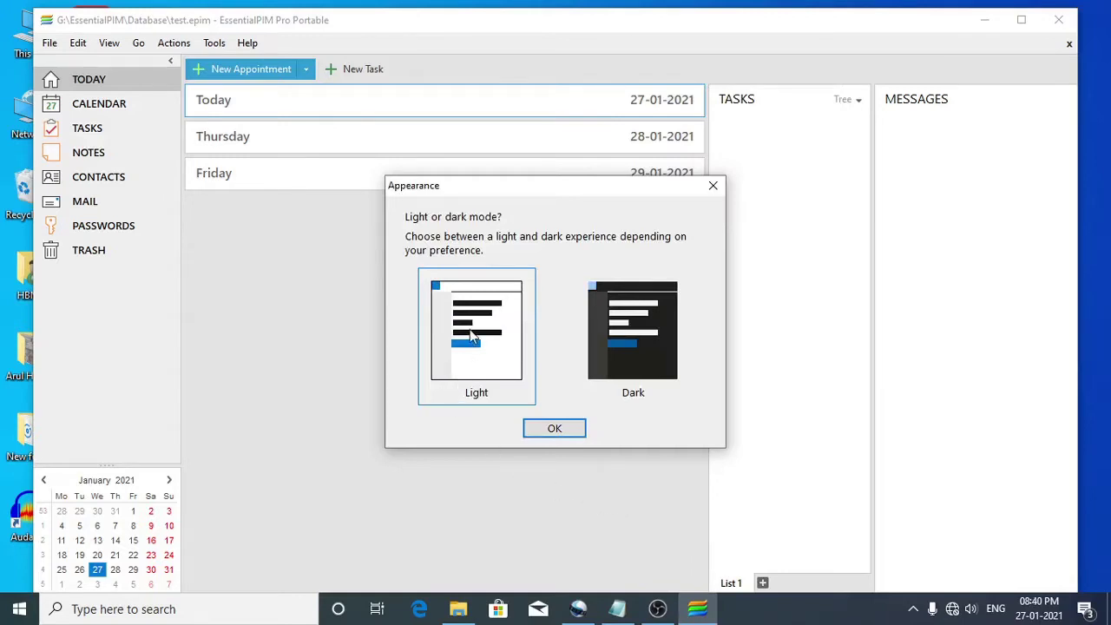
{"action": "left_click", "coordinate": [655, 359]}
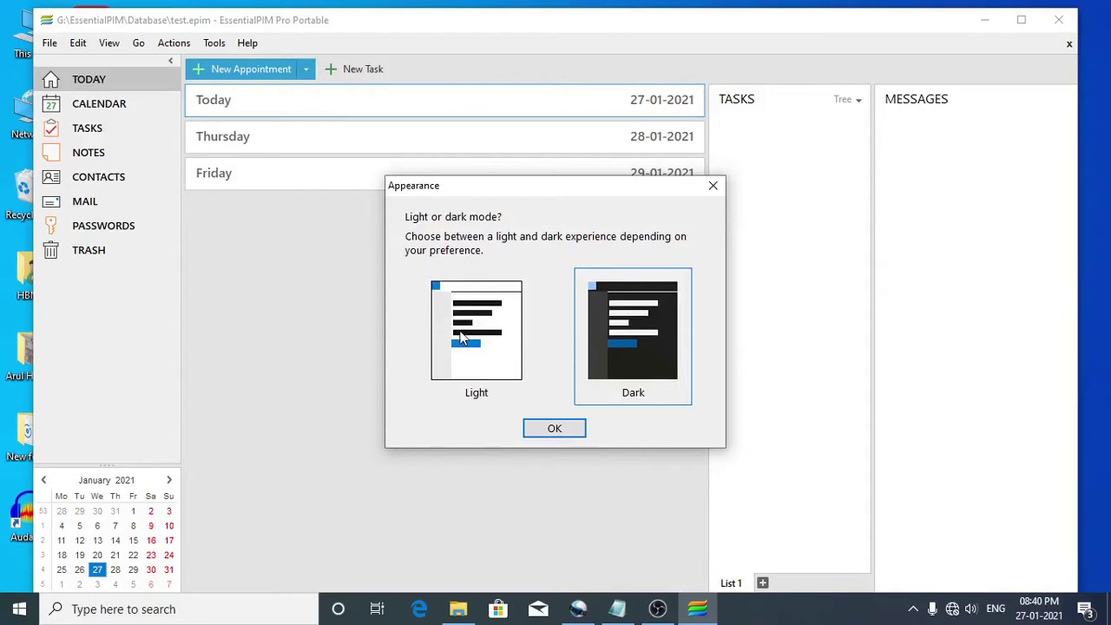
{"action": "left_click", "coordinate": [461, 338]}
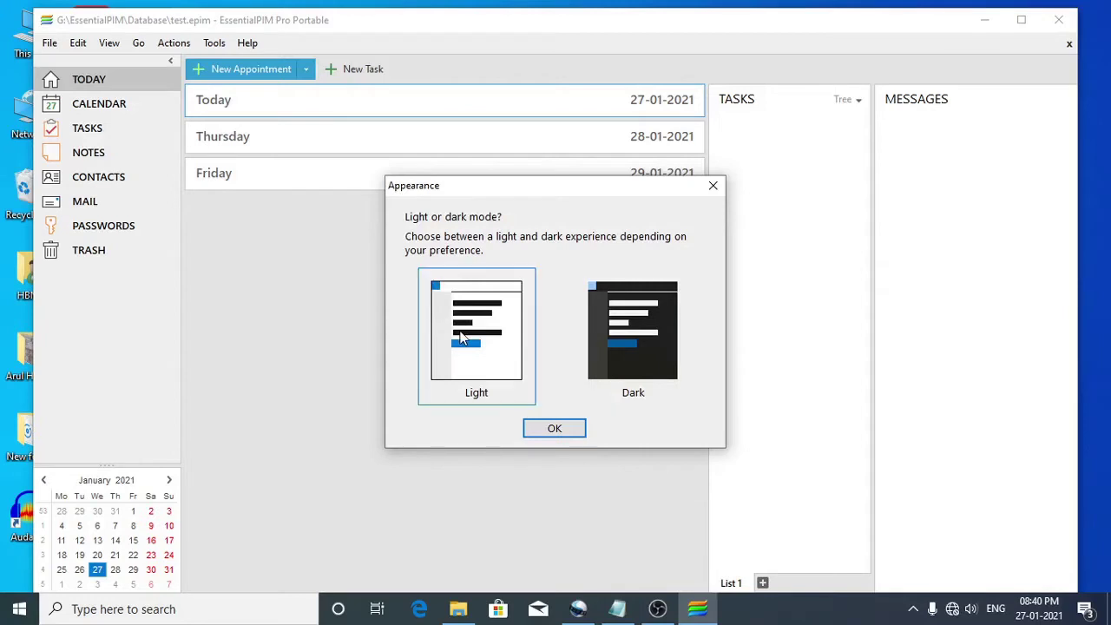
{"action": "left_click", "coordinate": [555, 429]}
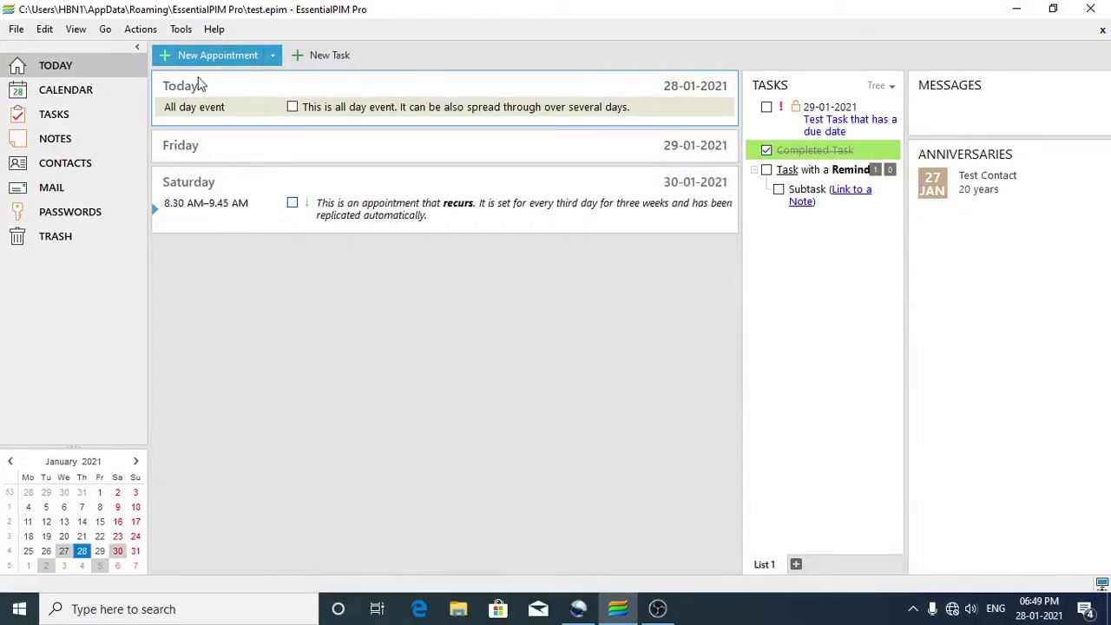
Set the theme to Dark in the Appearance options and apply it.
{"action": "left_click", "coordinate": [180, 31]}
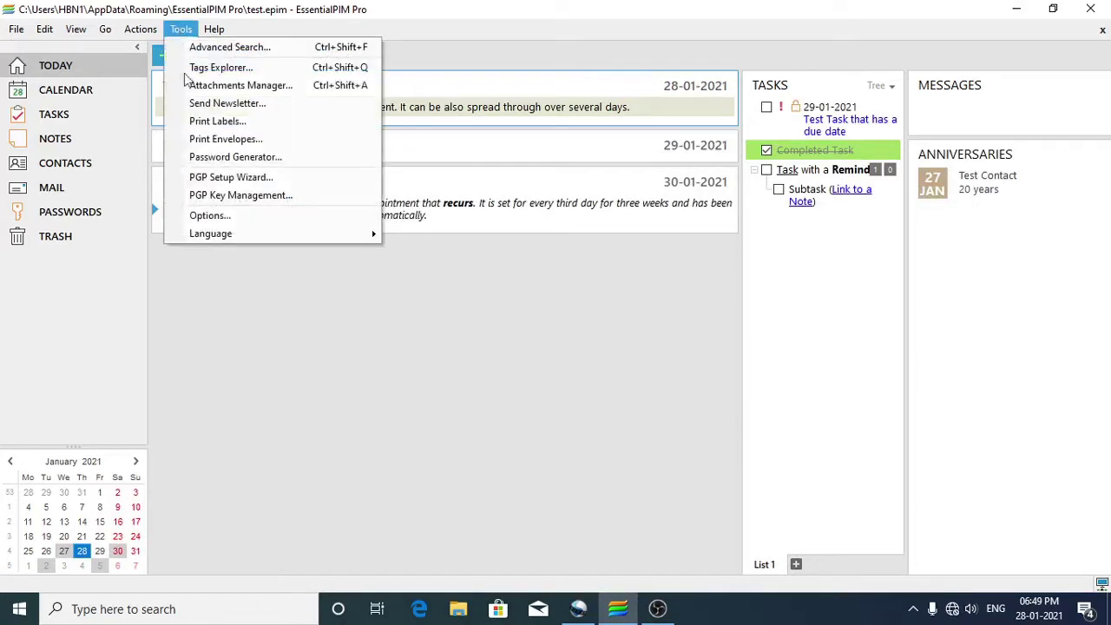
{"action": "left_click", "coordinate": [224, 217]}
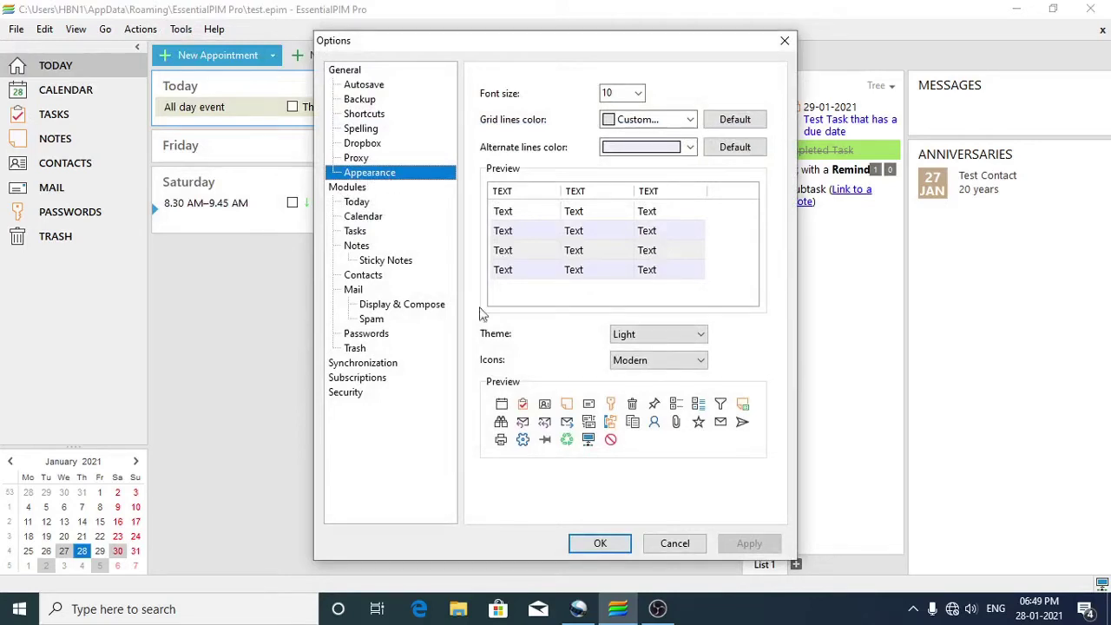
{"action": "left_click", "coordinate": [686, 340]}
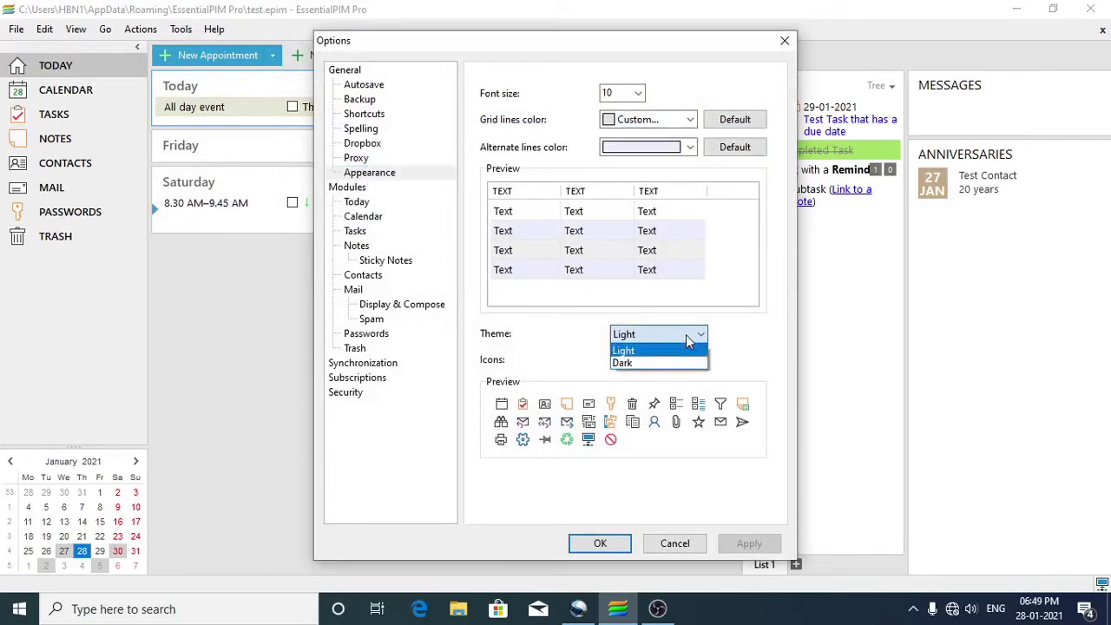
{"action": "left_click", "coordinate": [646, 364]}
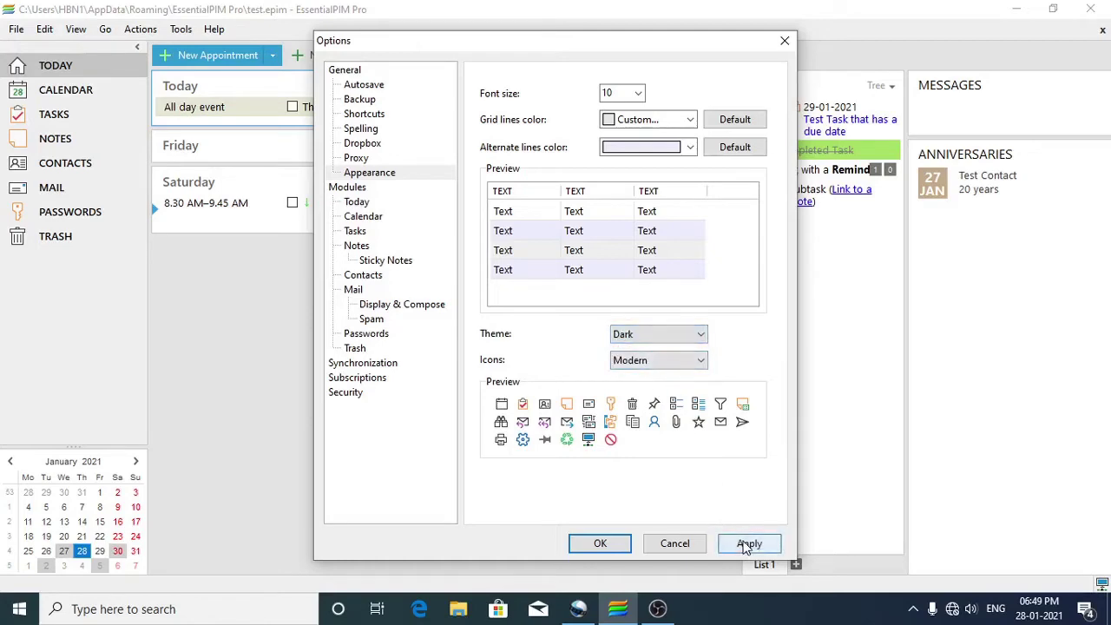
{"action": "left_click", "coordinate": [746, 544]}
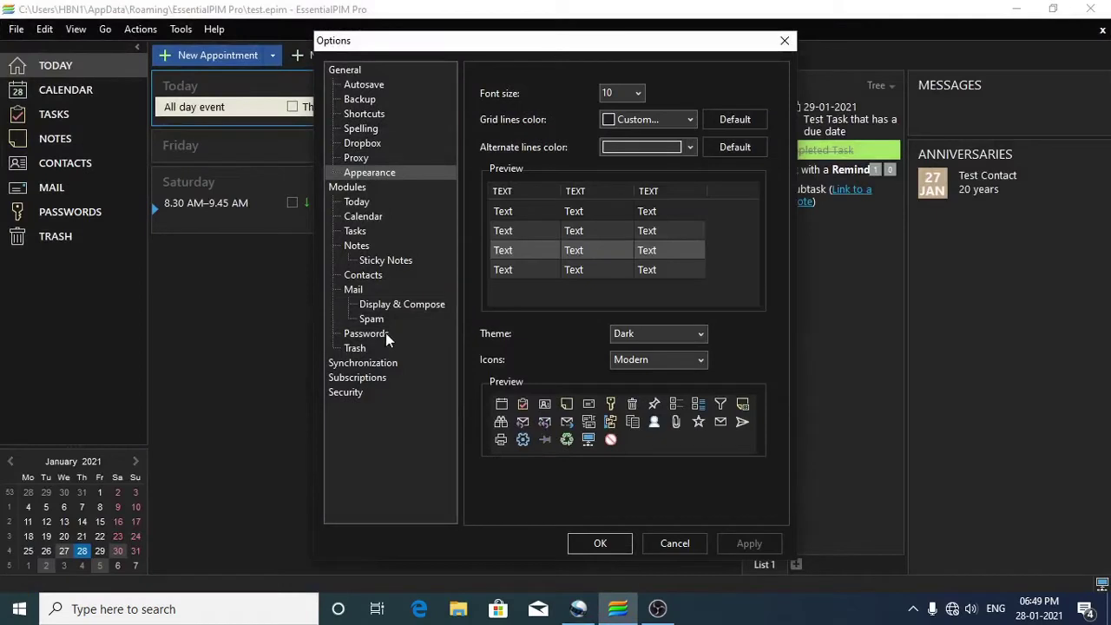
Set the icon style to Legacy in the Appearance options, apply it and close the options.
{"action": "left_click", "coordinate": [700, 361]}
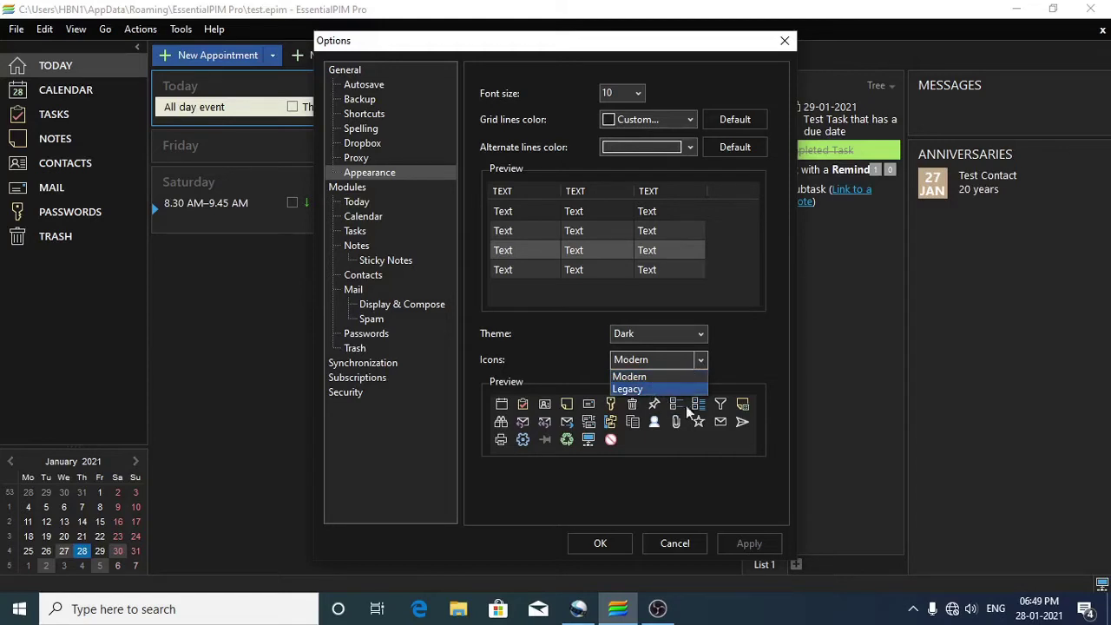
{"action": "left_click", "coordinate": [737, 366]}
{"action": "left_click", "coordinate": [698, 359]}
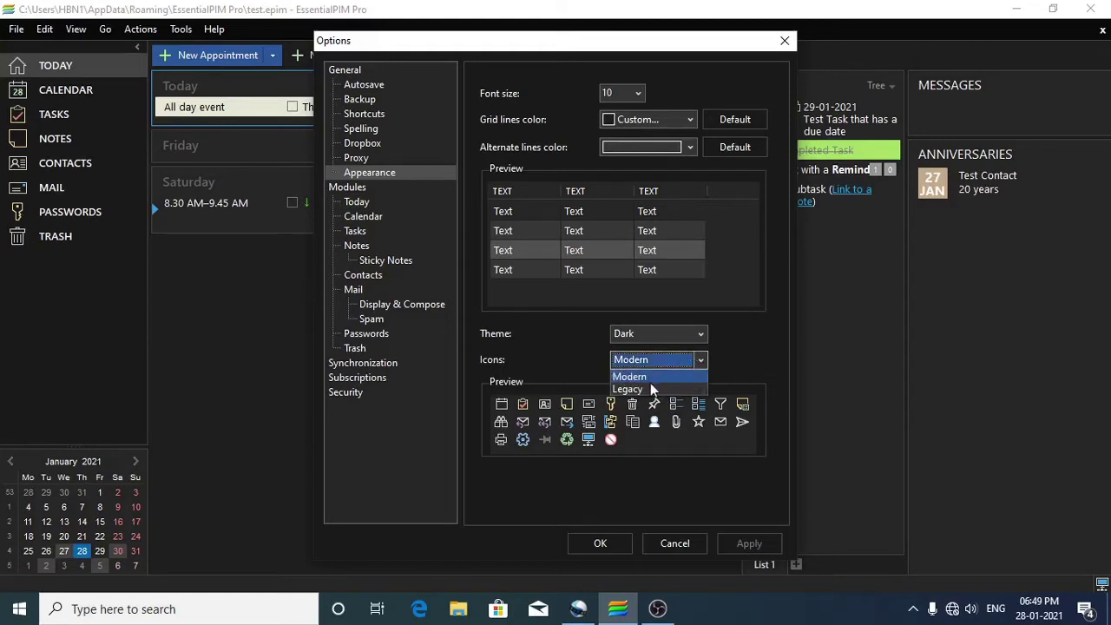
{"action": "left_click", "coordinate": [645, 389]}
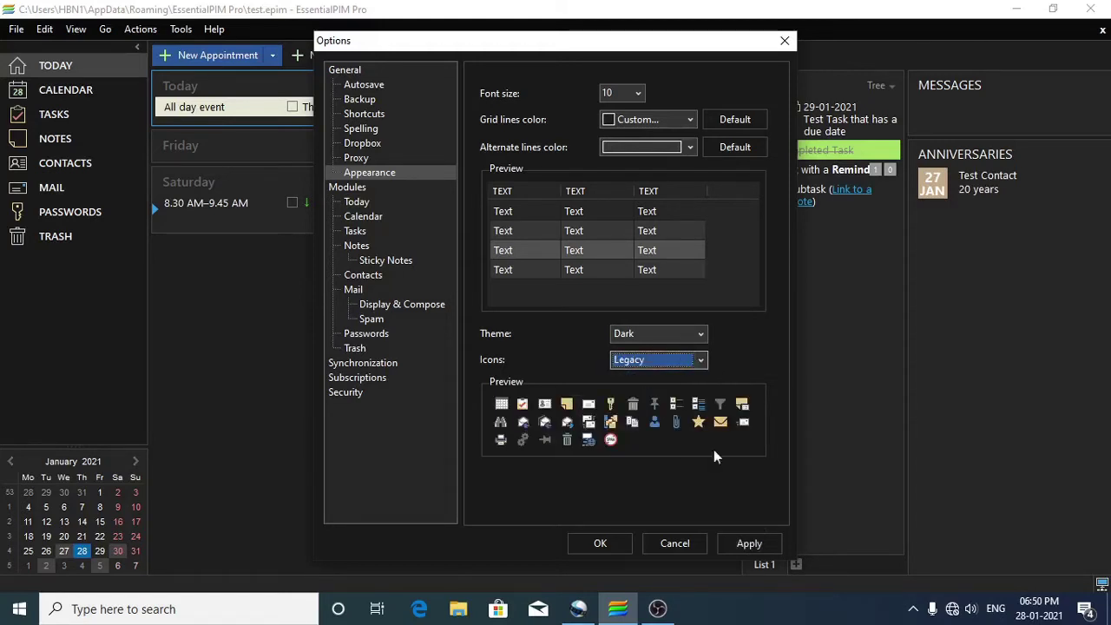
{"action": "left_click", "coordinate": [761, 543]}
{"action": "left_click", "coordinate": [610, 544]}
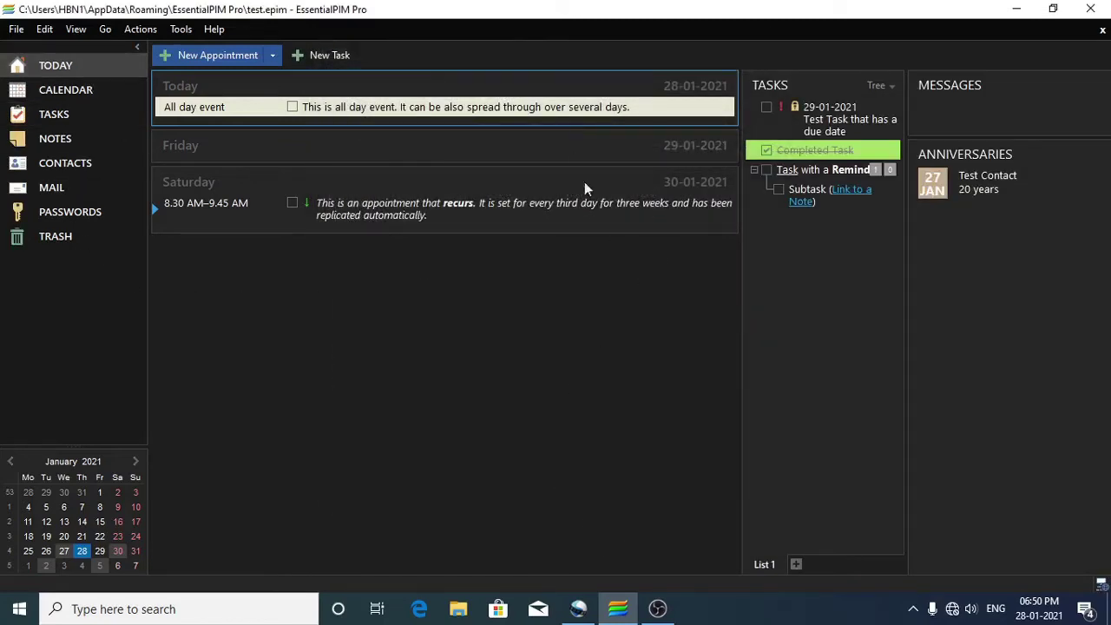
Set the Appearance theme to Light and the icons to Modern, apply both and close the options.
{"action": "left_click", "coordinate": [179, 32]}
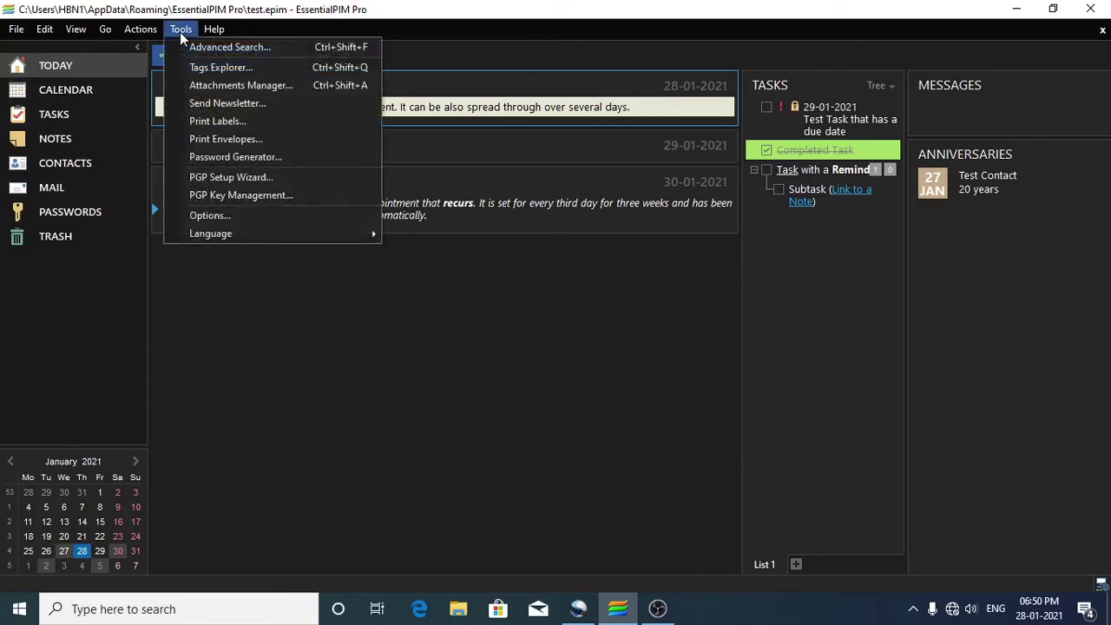
{"action": "left_click", "coordinate": [213, 216]}
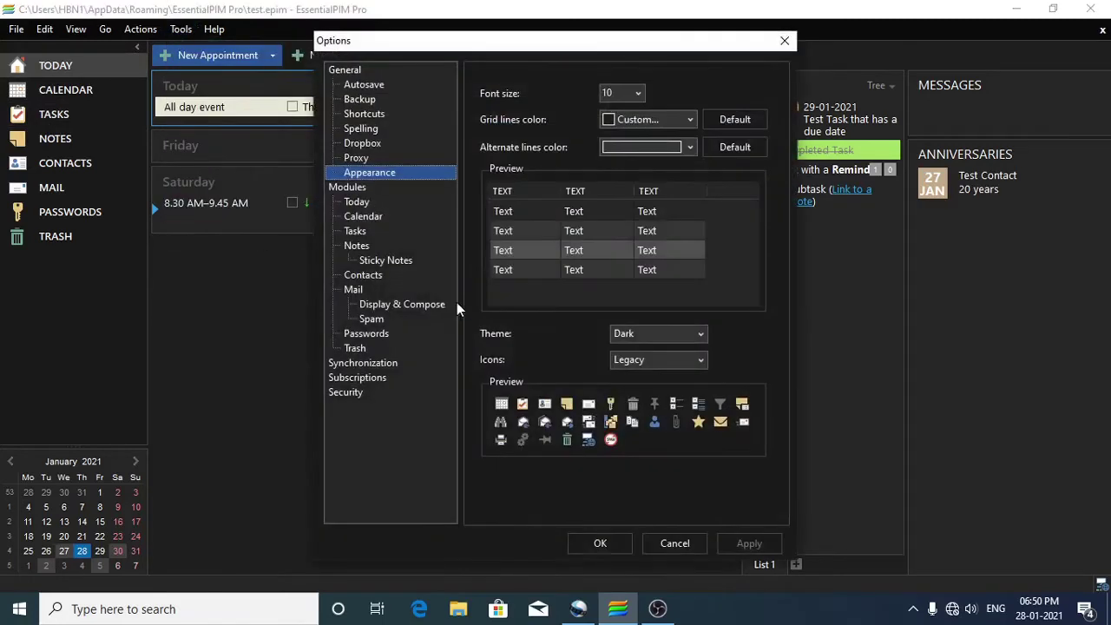
{"action": "left_click", "coordinate": [636, 335]}
{"action": "left_click", "coordinate": [629, 350]}
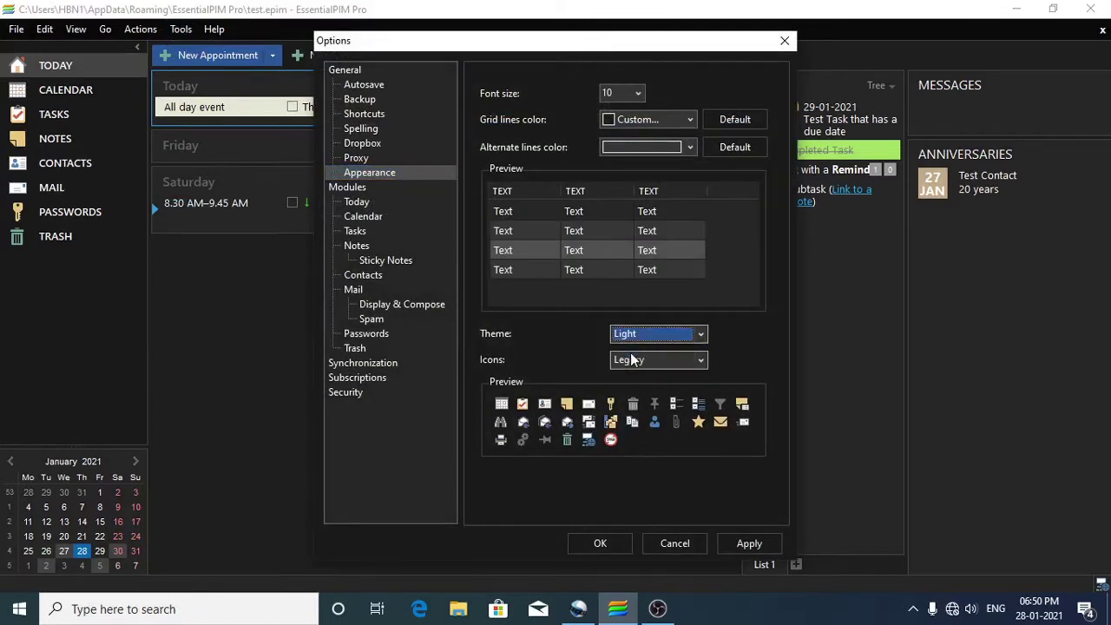
{"action": "left_click", "coordinate": [631, 359]}
{"action": "left_click", "coordinate": [630, 376]}
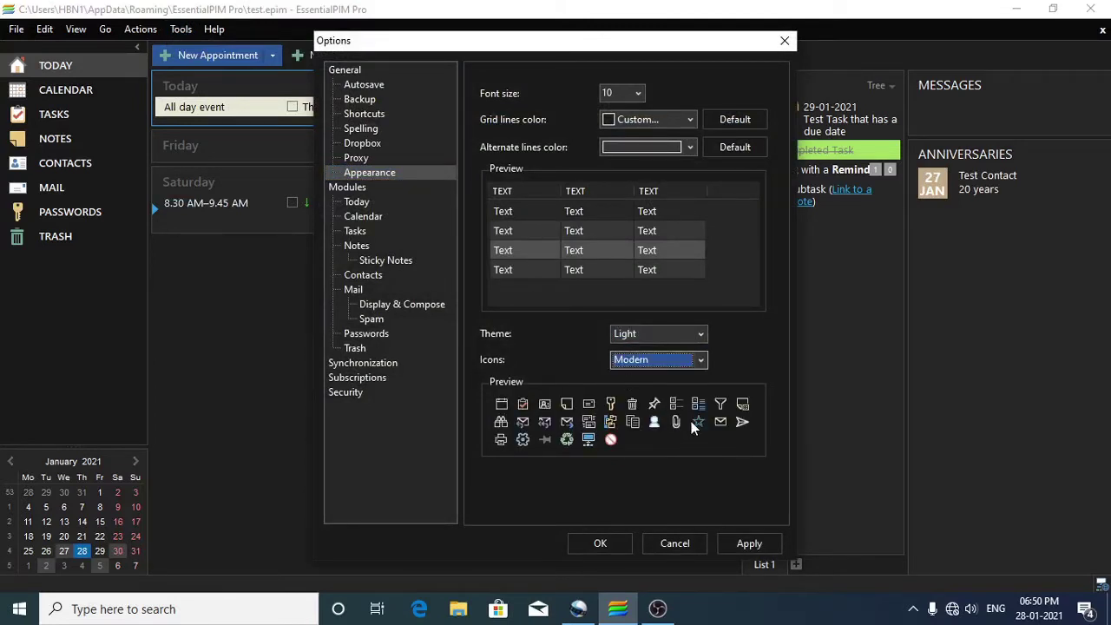
{"action": "left_click", "coordinate": [747, 546]}
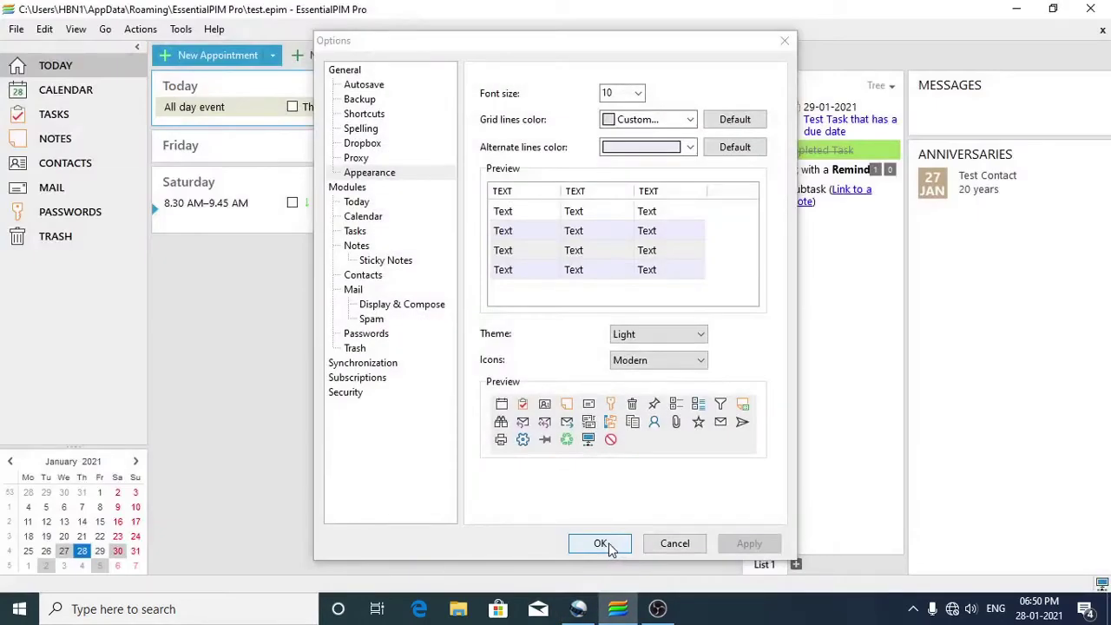
{"action": "left_click", "coordinate": [601, 545]}
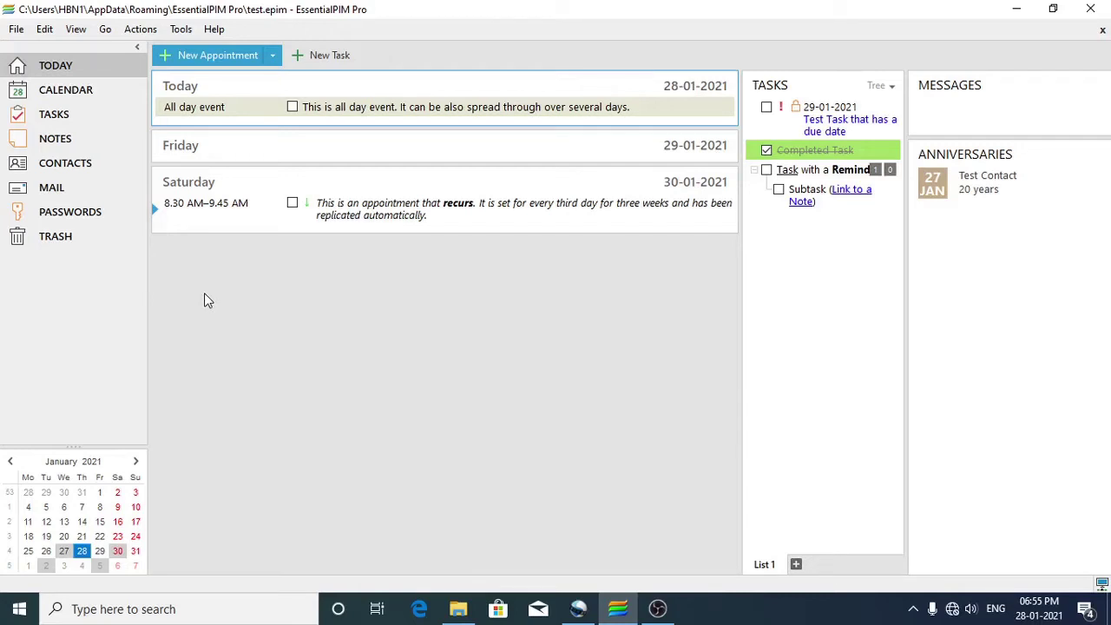
Open the help contents and view the Calendar views and filtering and Working with tasks topics.
{"action": "left_click", "coordinate": [213, 29]}
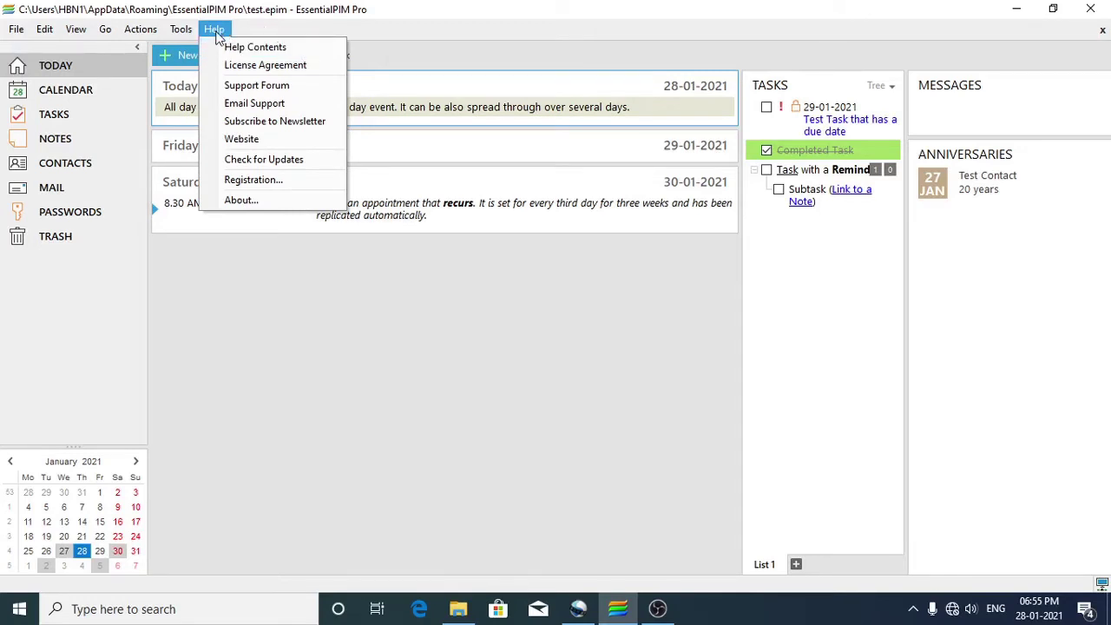
{"action": "left_click", "coordinate": [303, 51]}
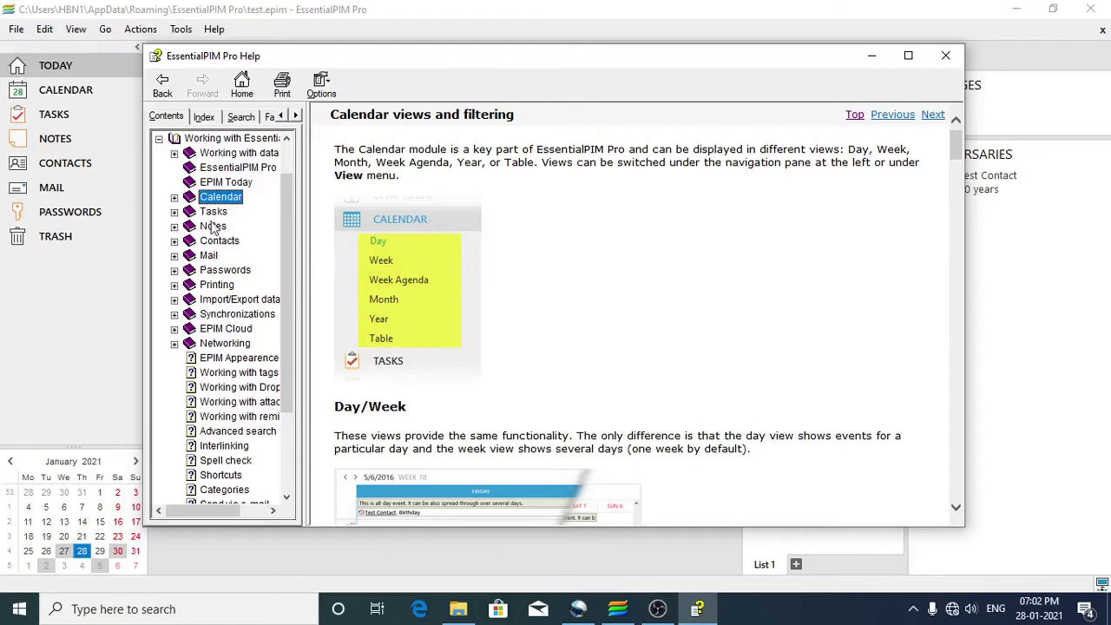
{"action": "left_click", "coordinate": [175, 198]}
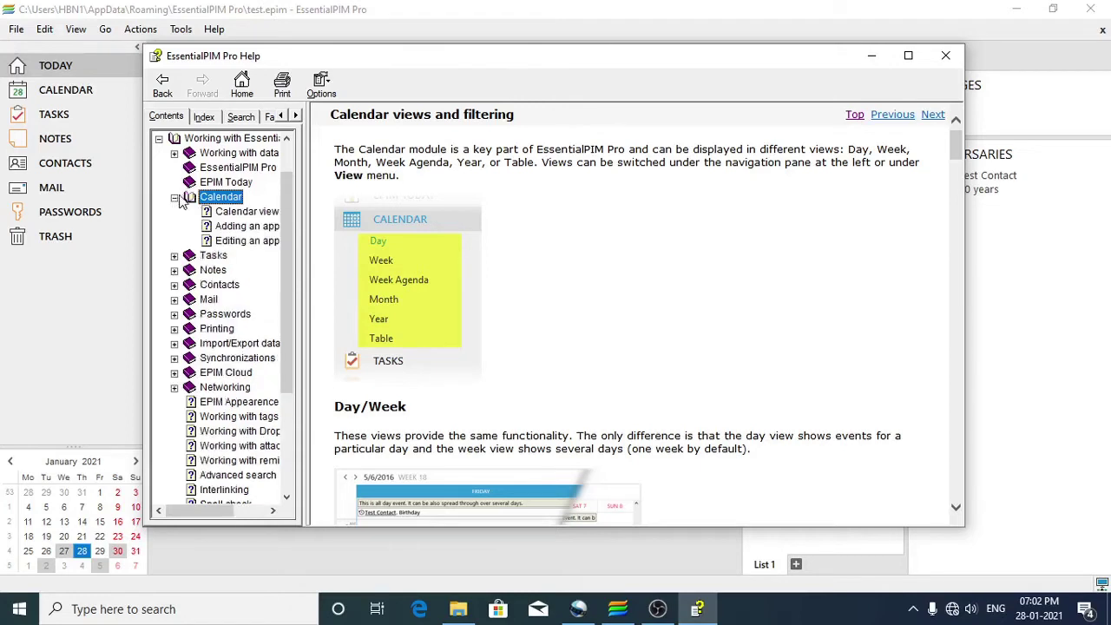
{"action": "left_click", "coordinate": [256, 214]}
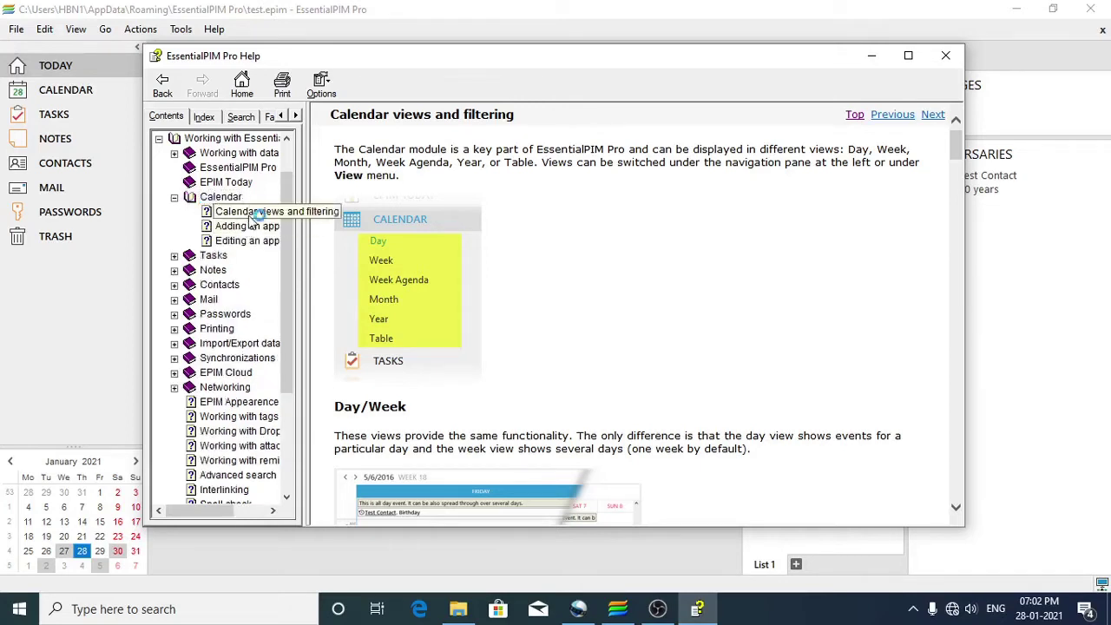
{"action": "left_click", "coordinate": [174, 256]}
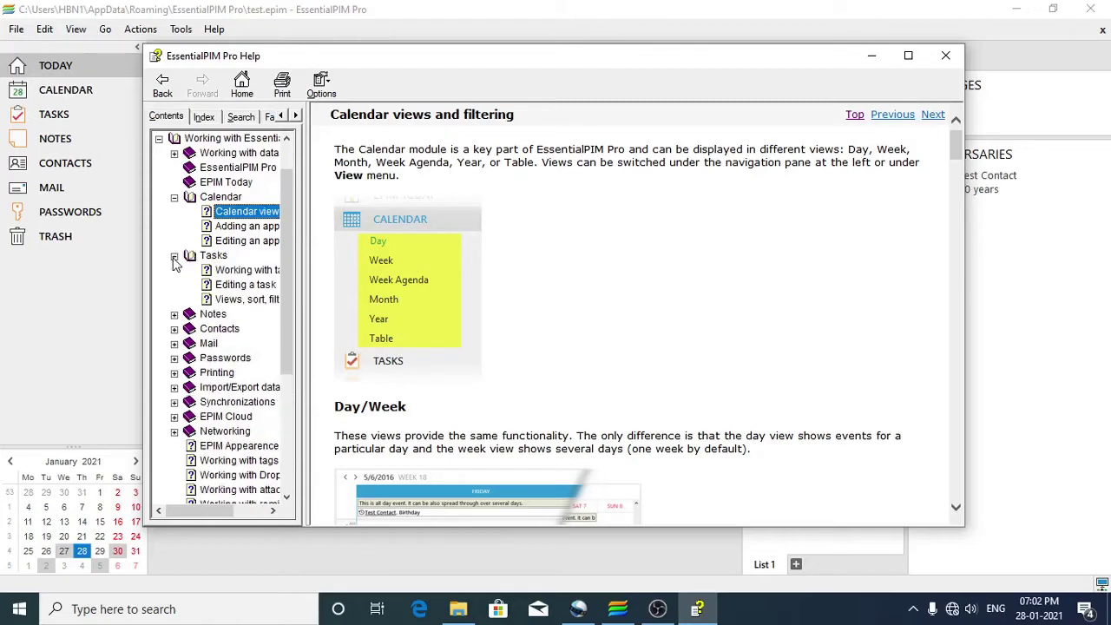
{"action": "left_click", "coordinate": [246, 272]}
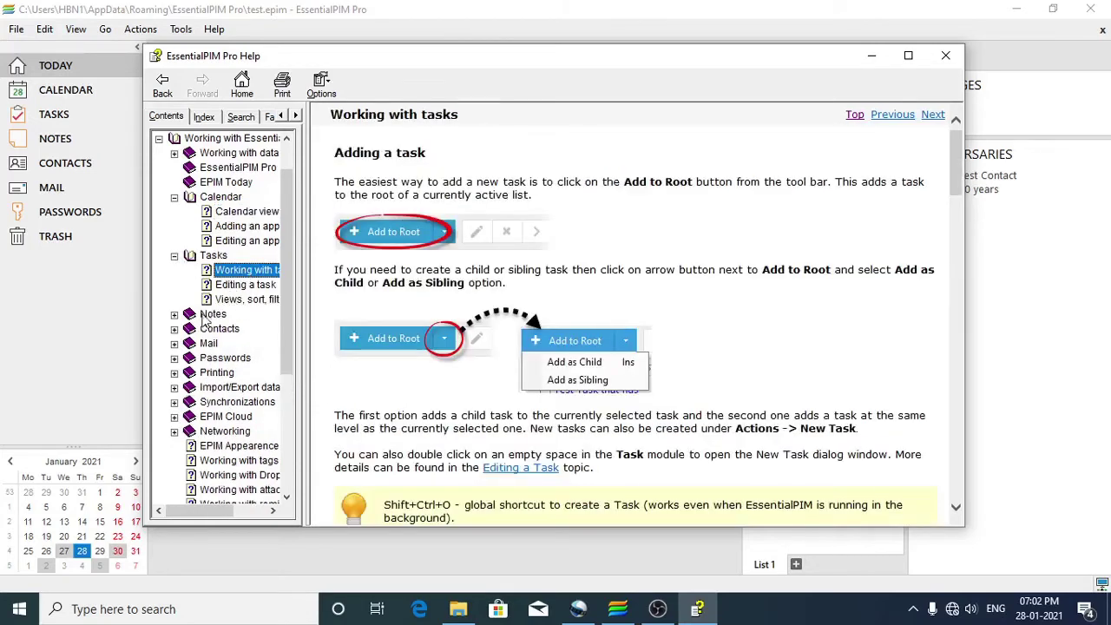
View the introductory help topics on working with notes and working with contacts.
{"action": "left_click", "coordinate": [175, 315]}
{"action": "left_click", "coordinate": [239, 329]}
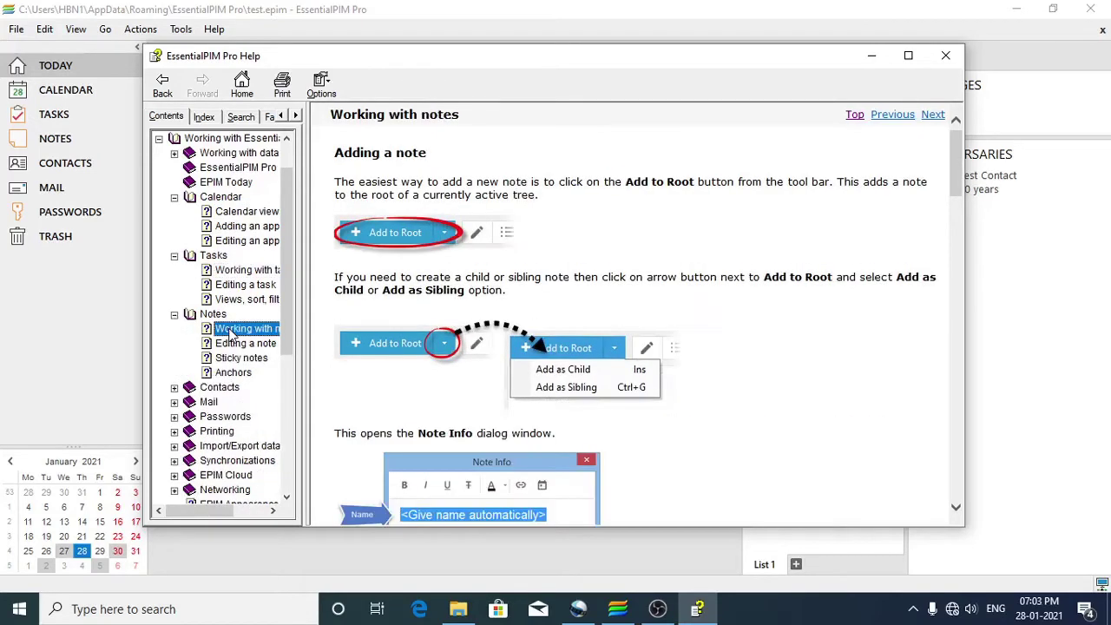
{"action": "left_click", "coordinate": [175, 387]}
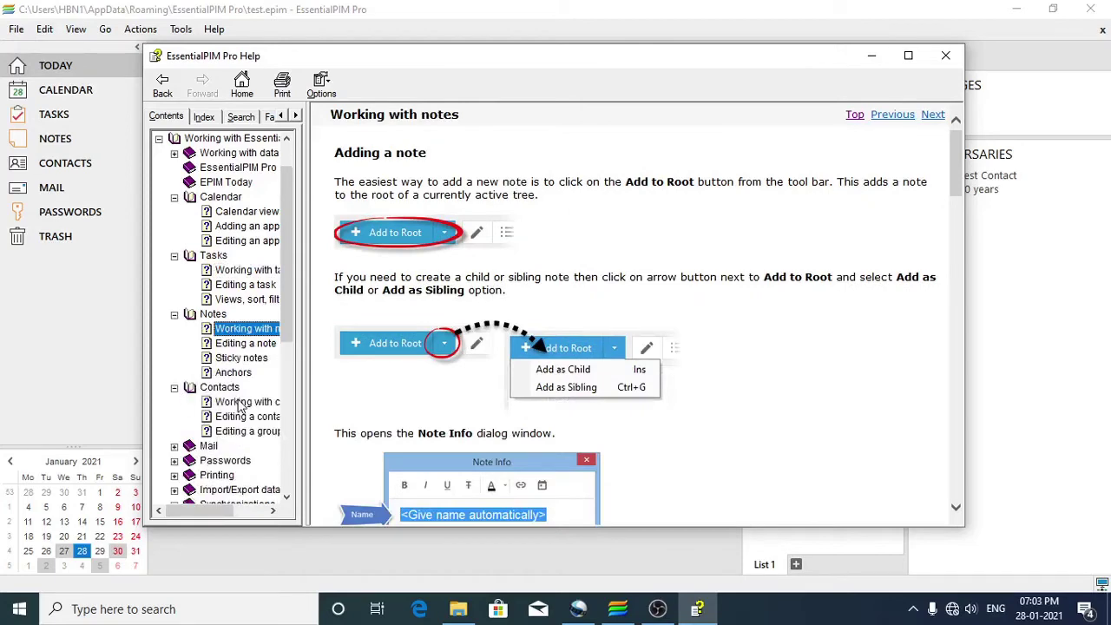
{"action": "left_click", "coordinate": [243, 402]}
View the help topics on working with password entries and on exporting data.
{"action": "scroll", "coordinate": [243, 401], "scroll_direction": "down", "scroll_amount": 2}
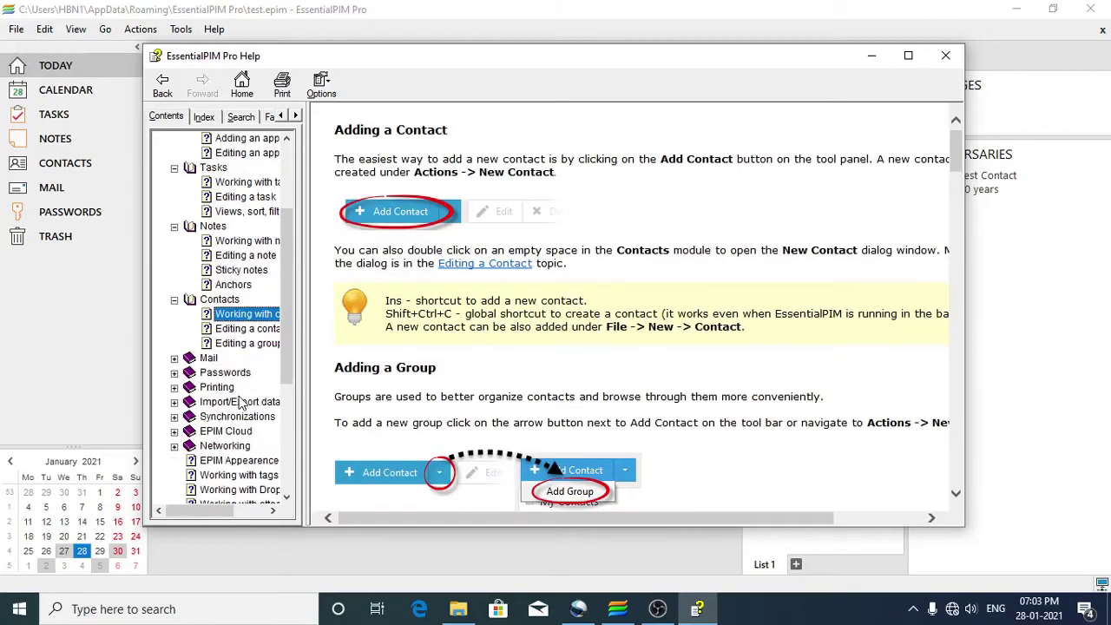
{"action": "left_click", "coordinate": [175, 372]}
{"action": "left_click", "coordinate": [244, 387]}
{"action": "scroll", "coordinate": [245, 393], "scroll_direction": "down", "scroll_amount": 1}
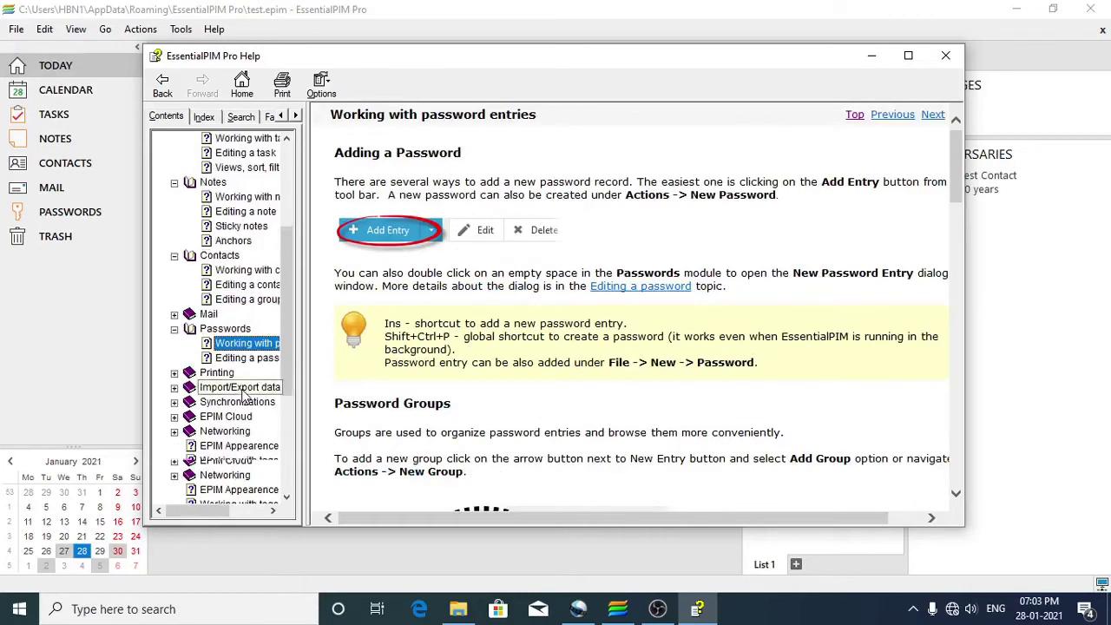
{"action": "left_click", "coordinate": [174, 387]}
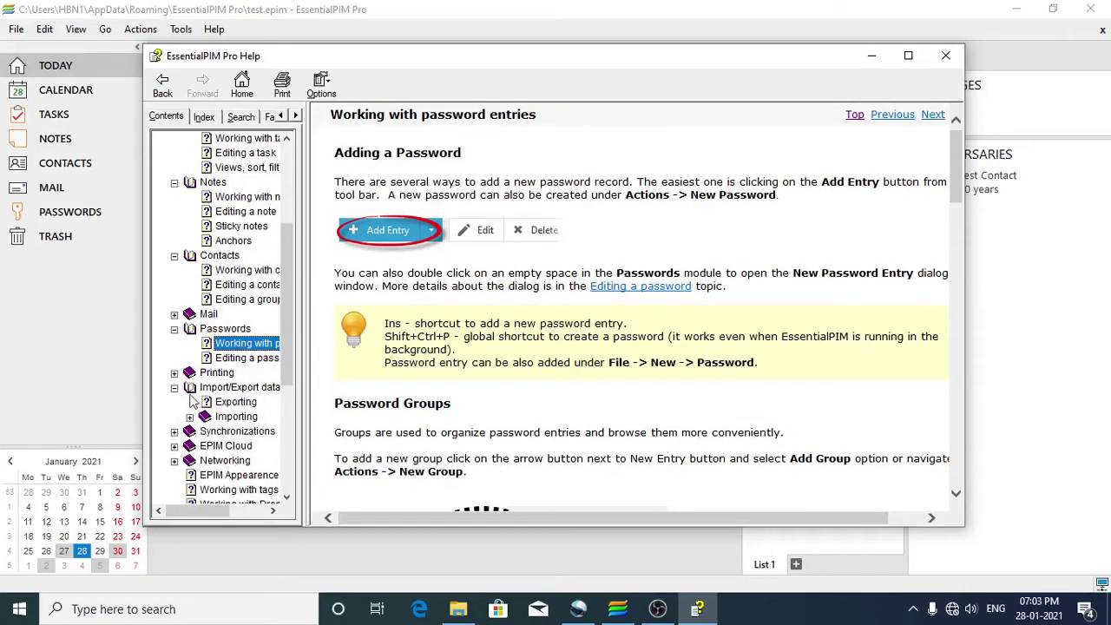
{"action": "left_click", "coordinate": [239, 403]}
View the help topics on adding a new synchronization and on EPIM Cloud registration.
{"action": "scroll", "coordinate": [240, 408], "scroll_direction": "down", "scroll_amount": 1}
{"action": "left_click", "coordinate": [174, 387]}
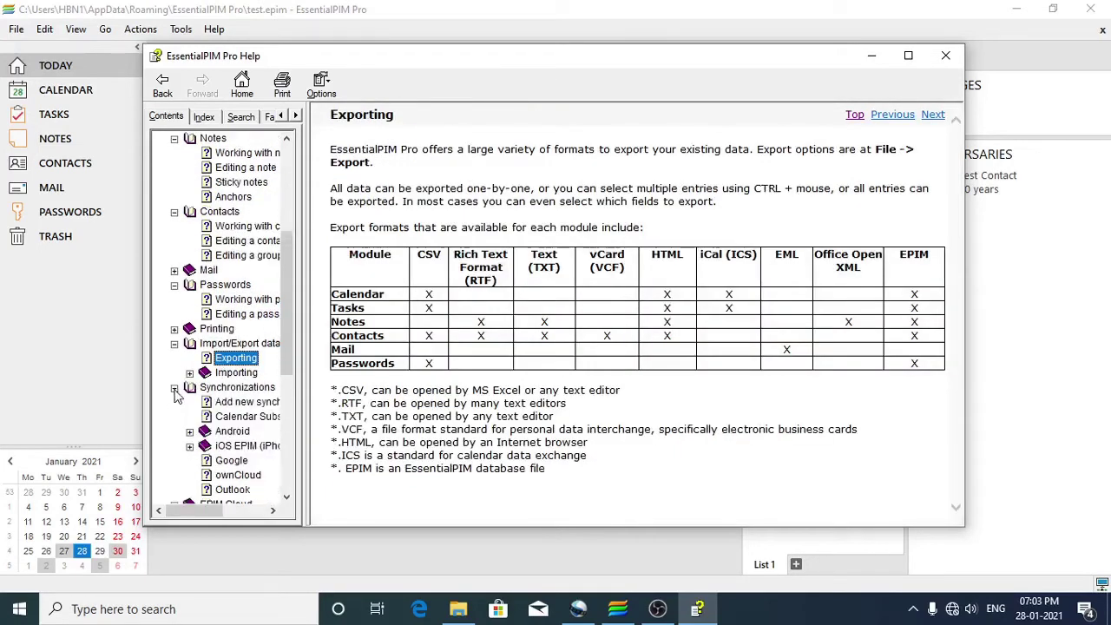
{"action": "left_click", "coordinate": [236, 403]}
{"action": "scroll", "coordinate": [238, 408], "scroll_direction": "down", "scroll_amount": 4}
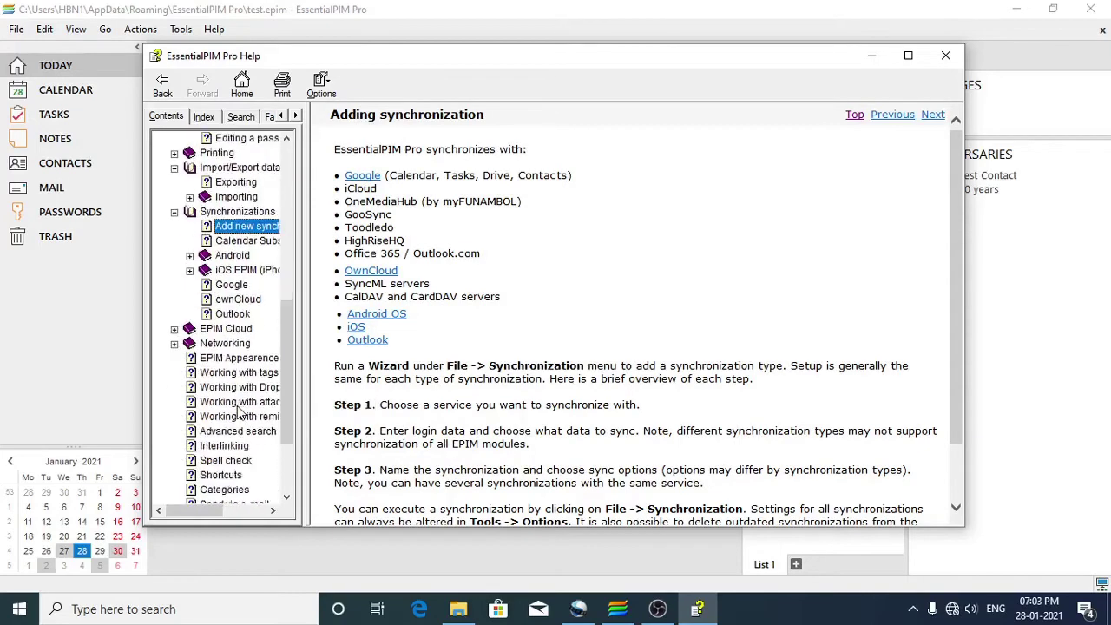
{"action": "left_click", "coordinate": [175, 329]}
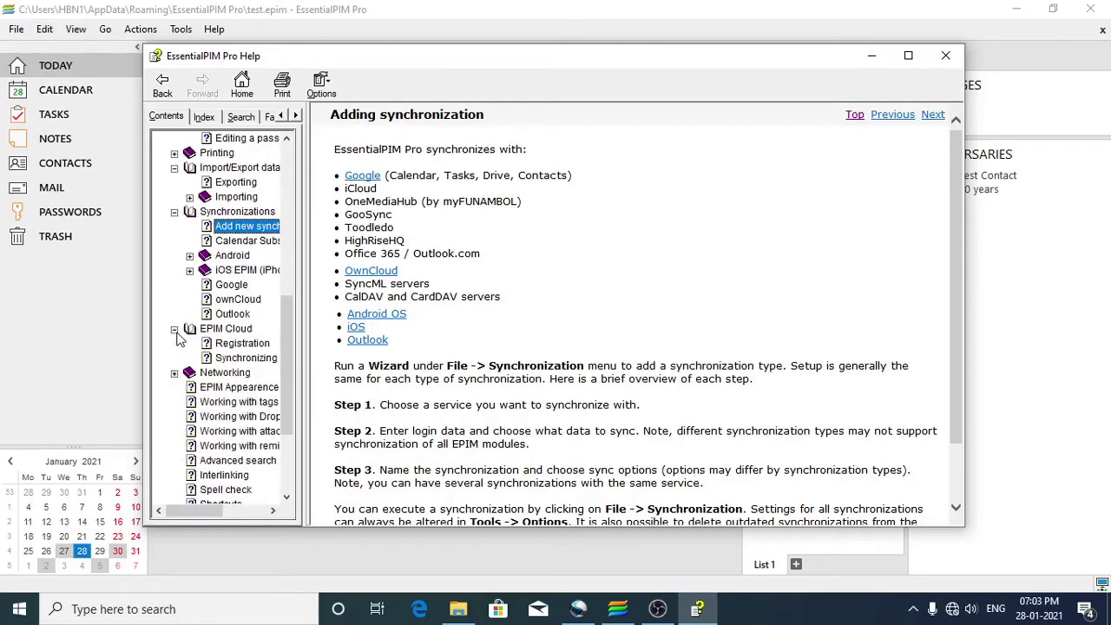
{"action": "left_click", "coordinate": [242, 344]}
{"action": "scroll", "coordinate": [235, 387], "scroll_direction": "down", "scroll_amount": 3}
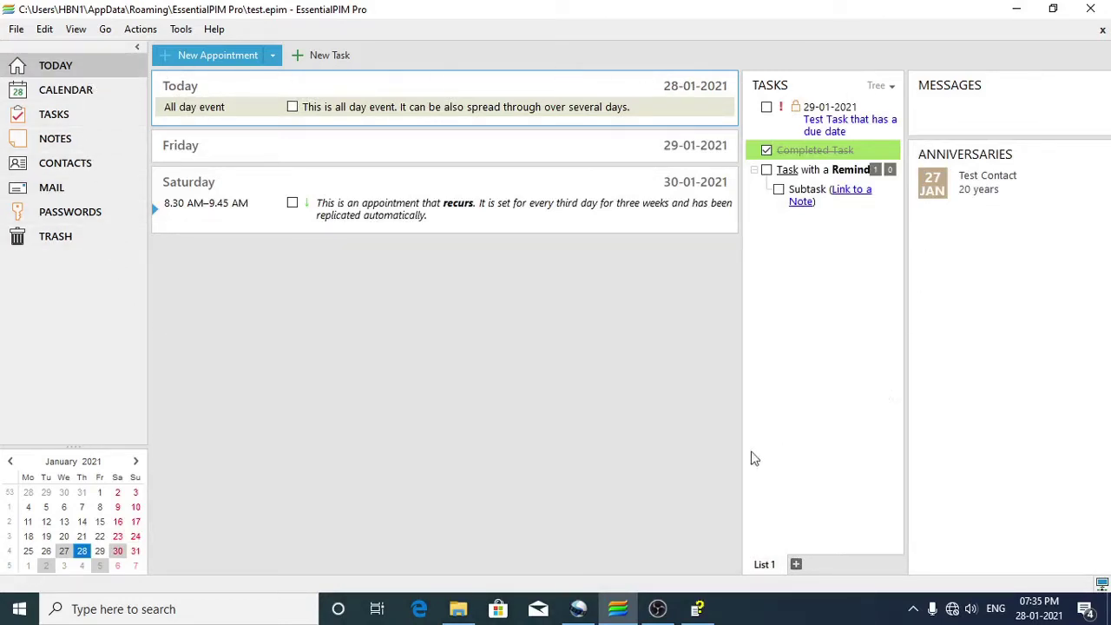
{"action": "left_click", "coordinate": [15, 28]}
{"action": "mouse_move", "coordinate": [45, 32]}
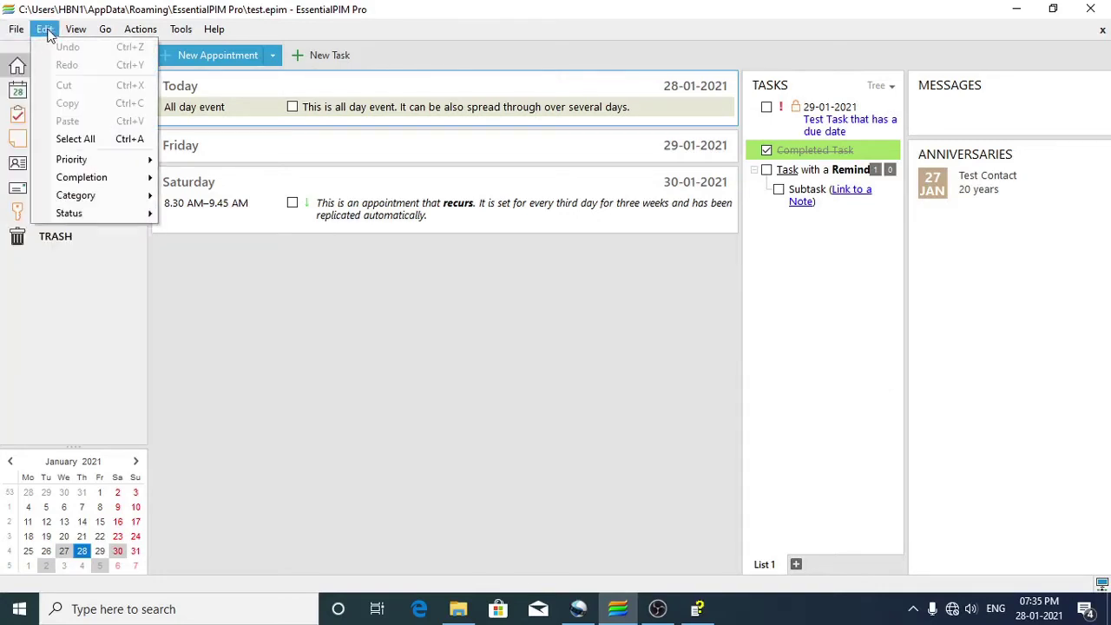
{"action": "mouse_move", "coordinate": [98, 26]}
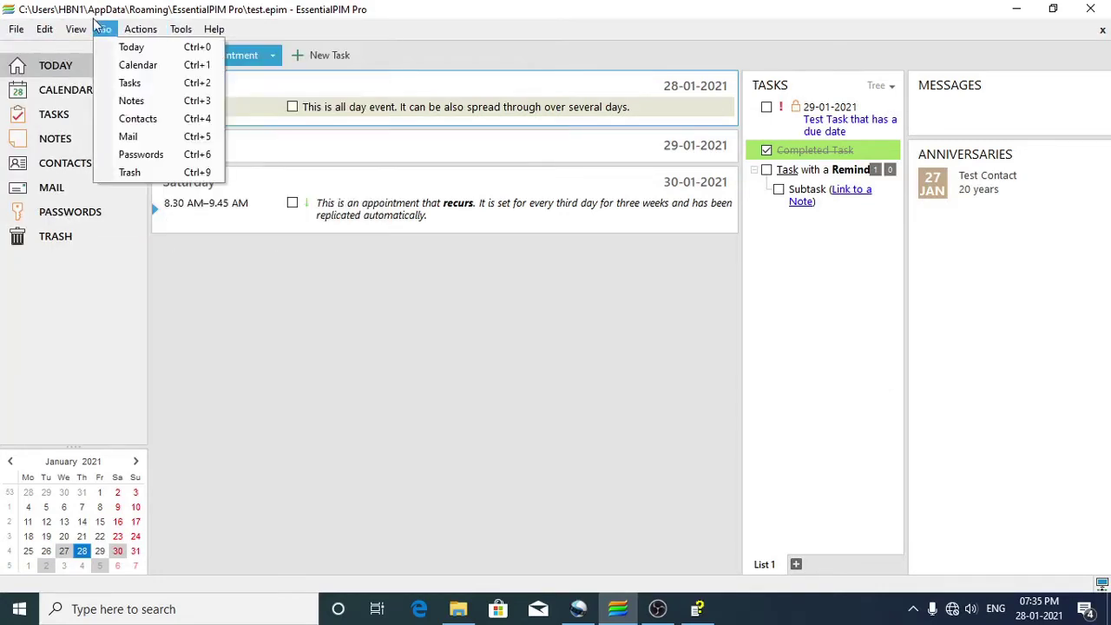
{"action": "left_click", "coordinate": [114, 307]}
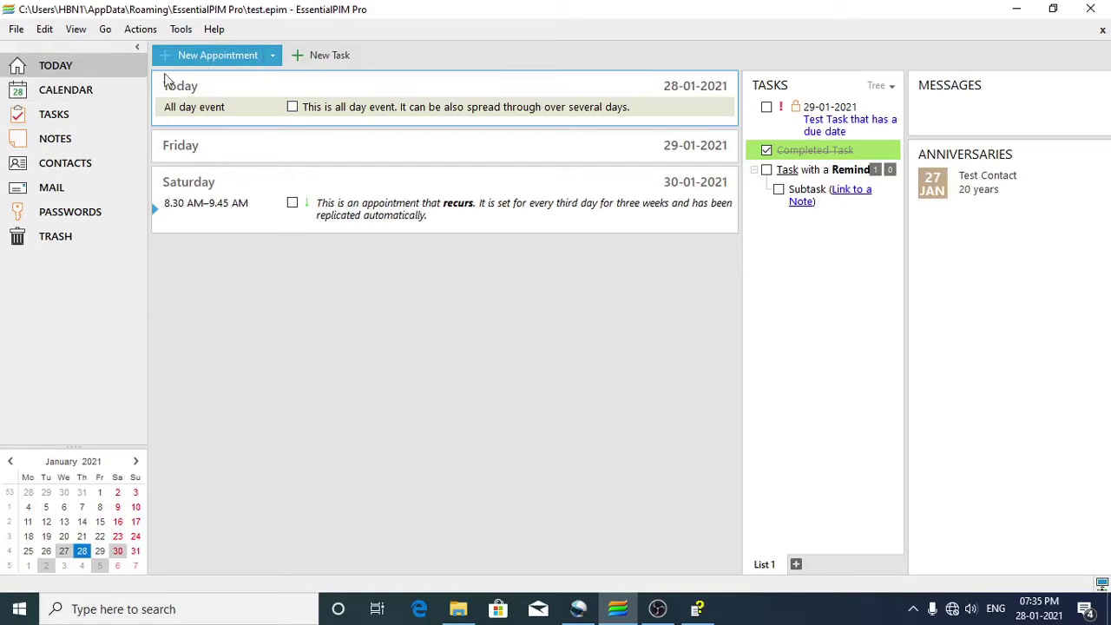
Look through the Calendar, Tasks and Notes modules one after another.
{"action": "left_click", "coordinate": [62, 90]}
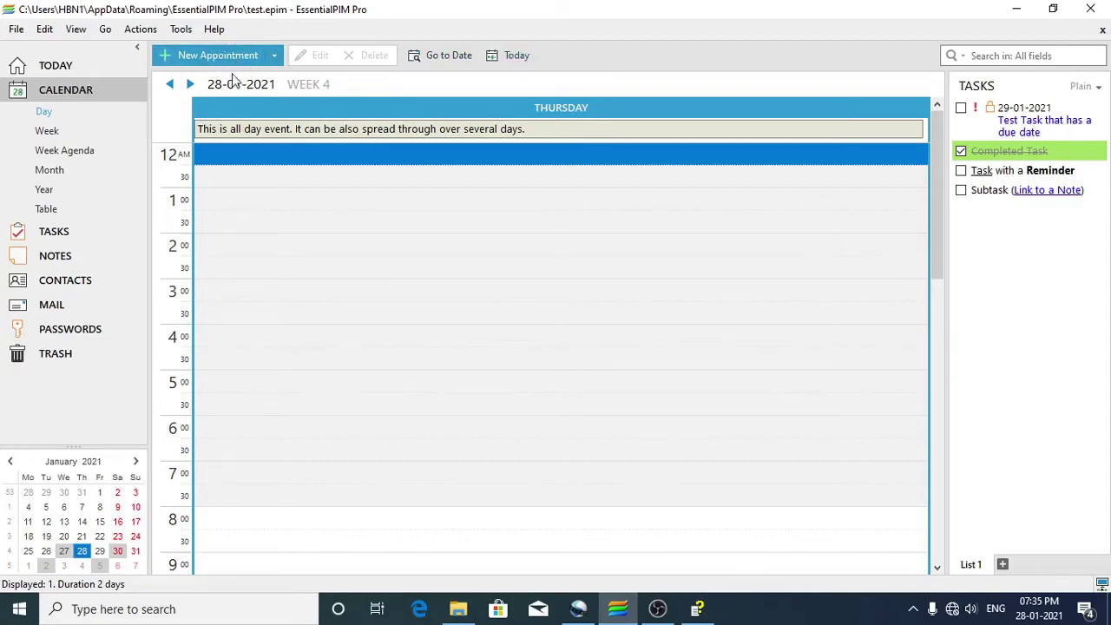
{"action": "left_click", "coordinate": [55, 235]}
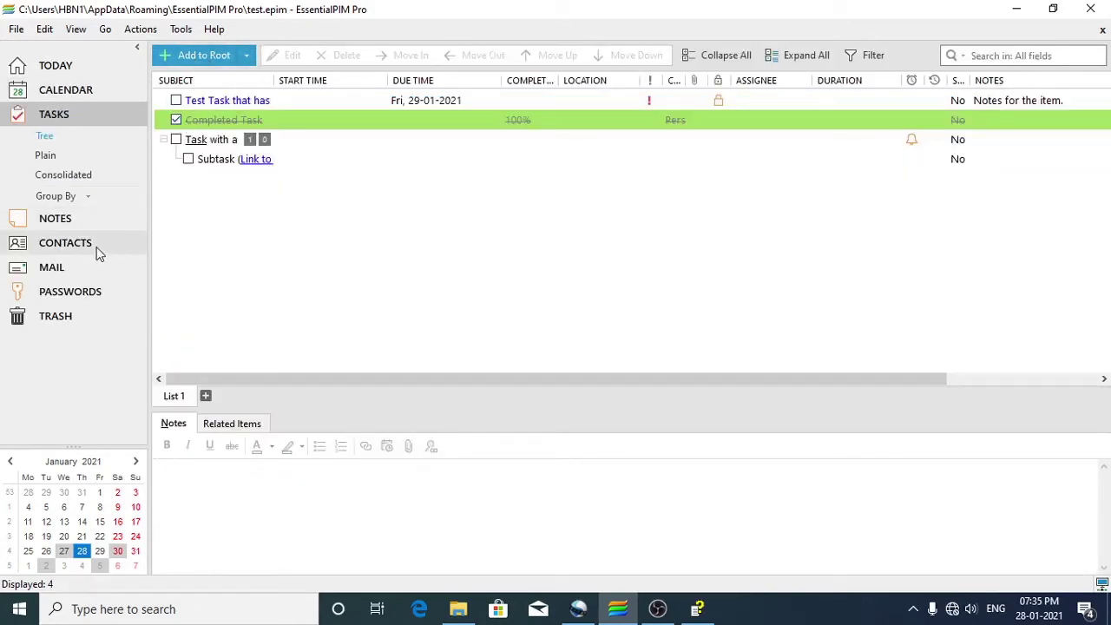
{"action": "left_click", "coordinate": [55, 221]}
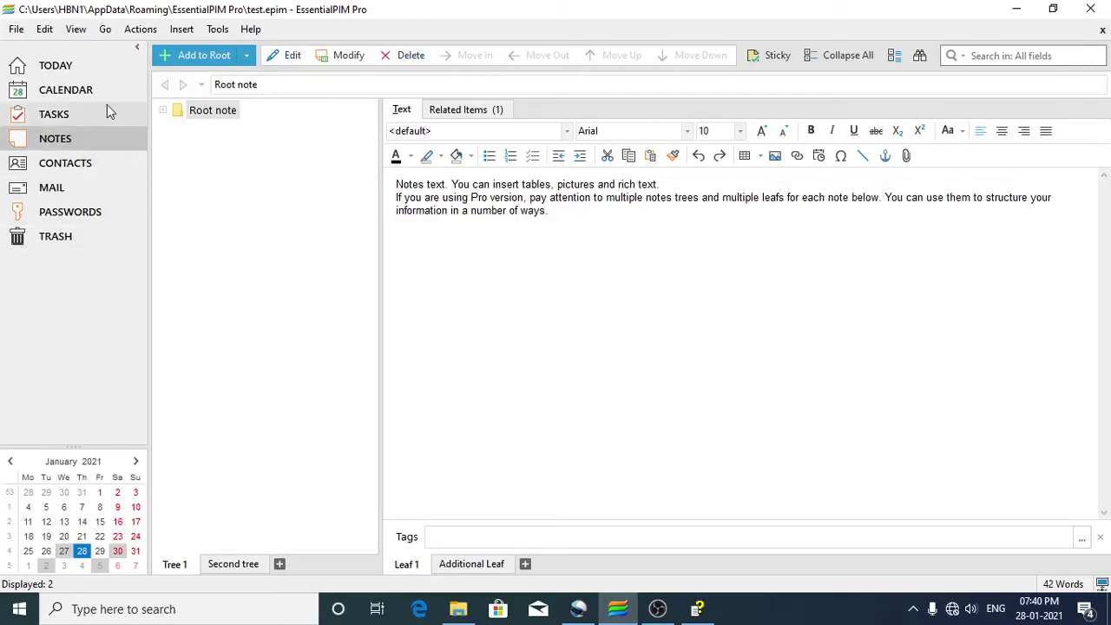
Examine the Calendar's new appointment form and its duration choices, and close it without saving.
{"action": "left_click", "coordinate": [63, 91]}
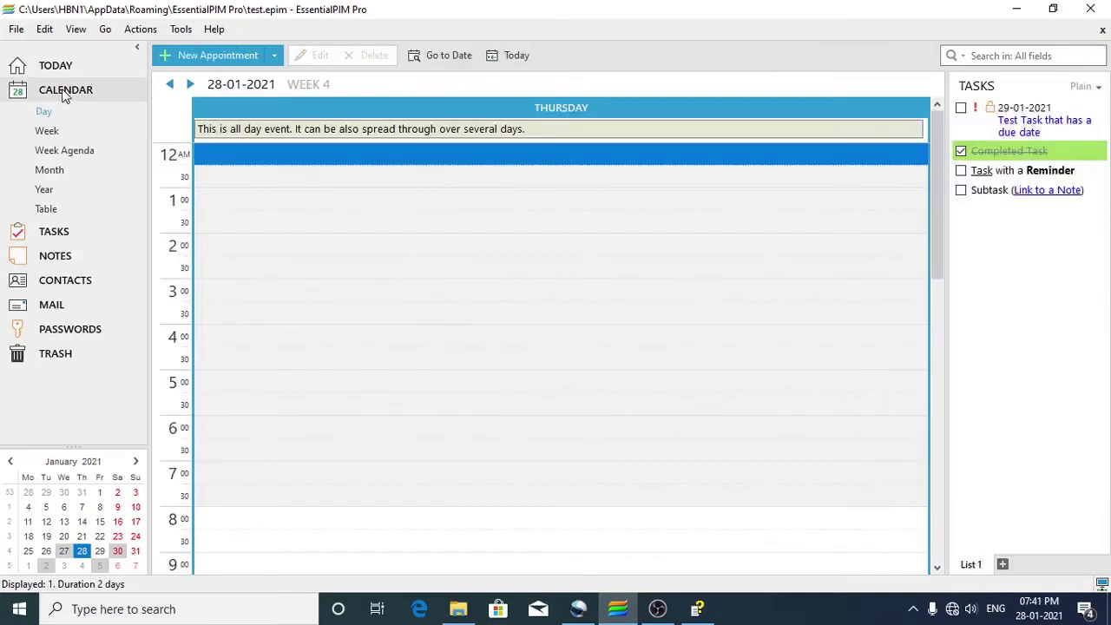
{"action": "left_click", "coordinate": [210, 56]}
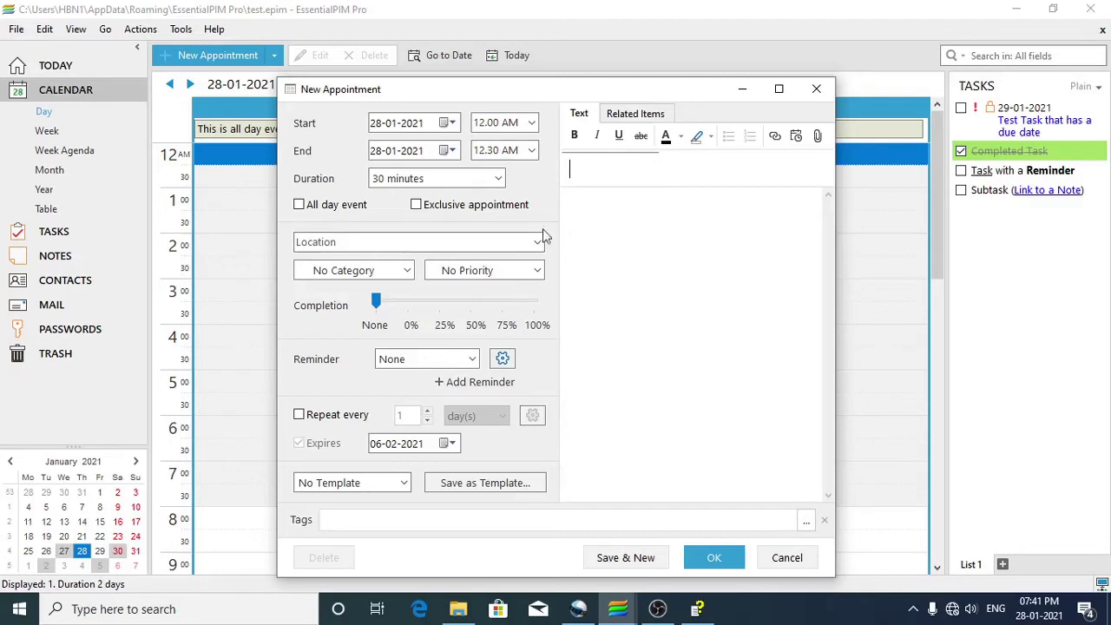
{"action": "left_click", "coordinate": [395, 179]}
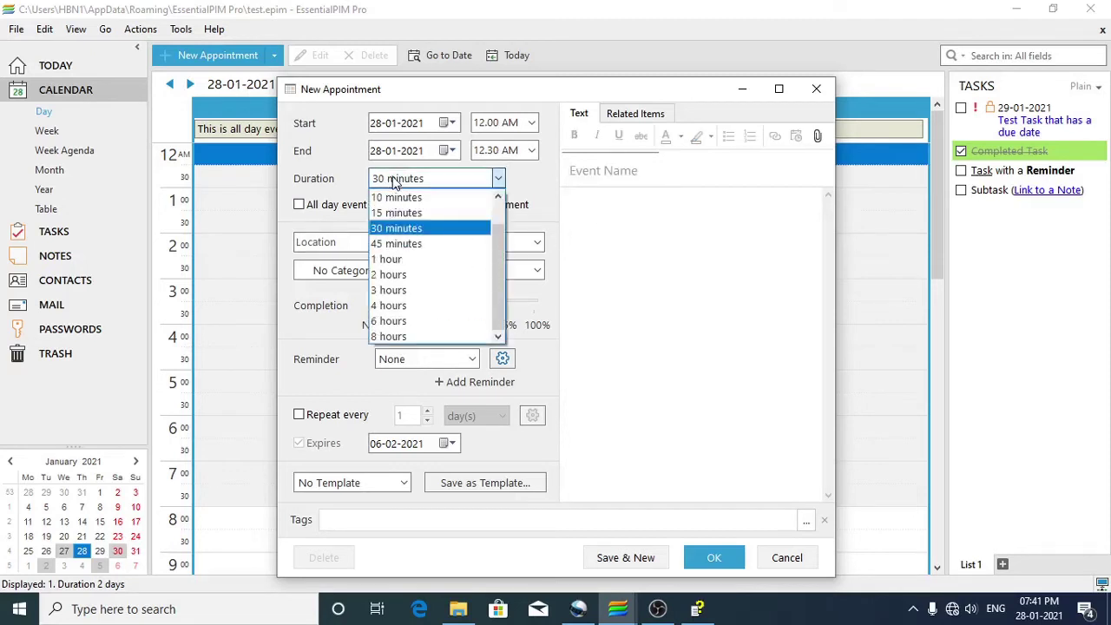
{"action": "left_click", "coordinate": [393, 180]}
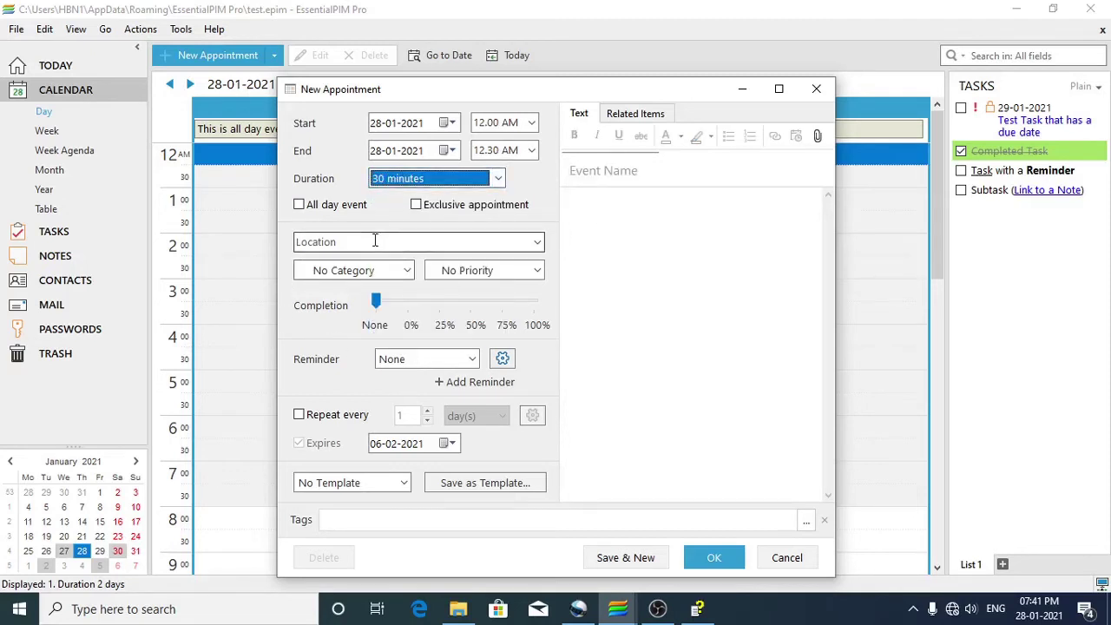
{"action": "left_click", "coordinate": [787, 559]}
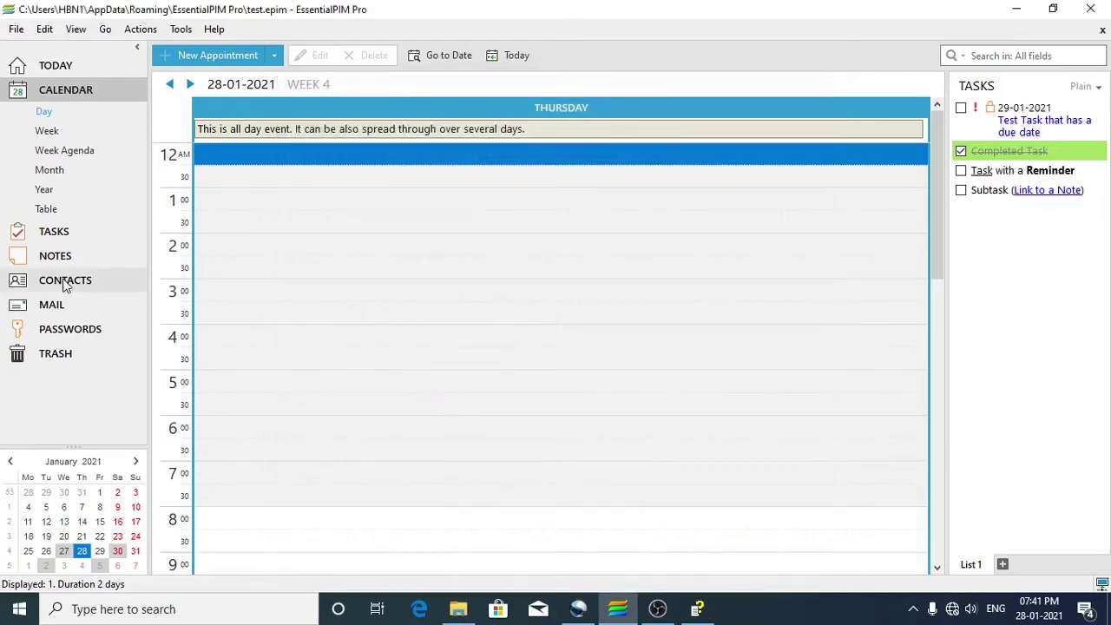
Examine the new task form in the Tasks module and close it without creating a task.
{"action": "left_click", "coordinate": [52, 233]}
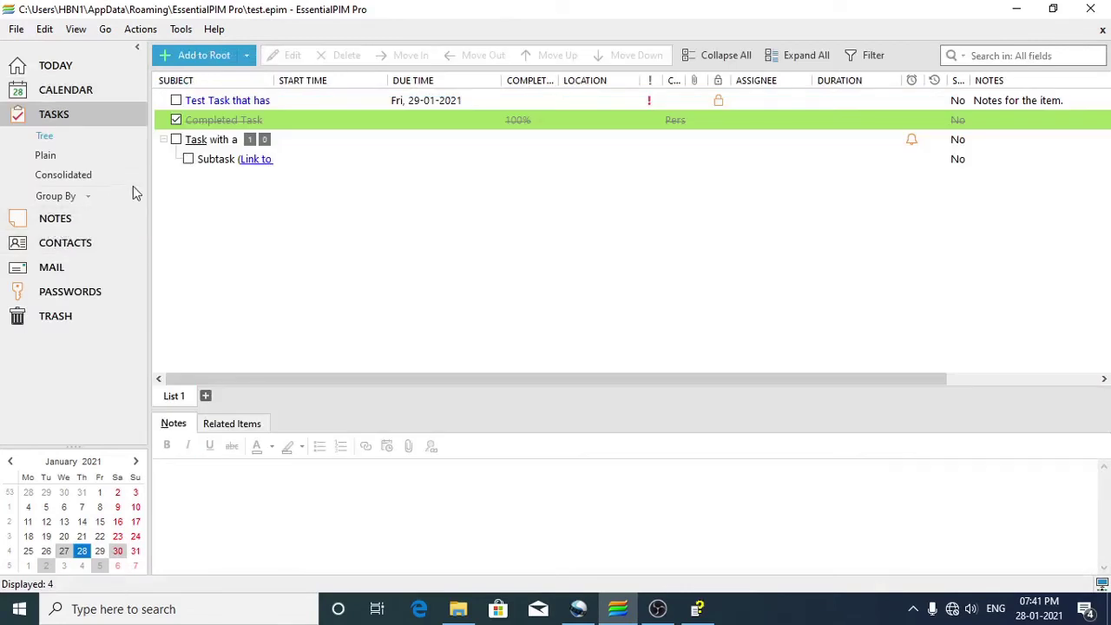
{"action": "left_click", "coordinate": [193, 57]}
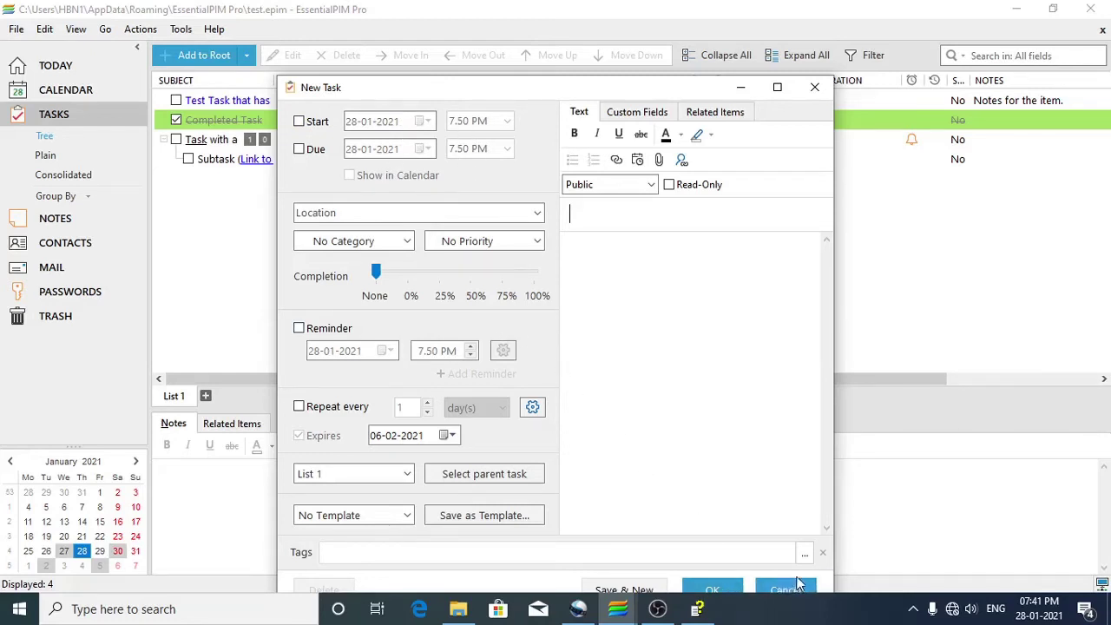
{"action": "left_click", "coordinate": [804, 95]}
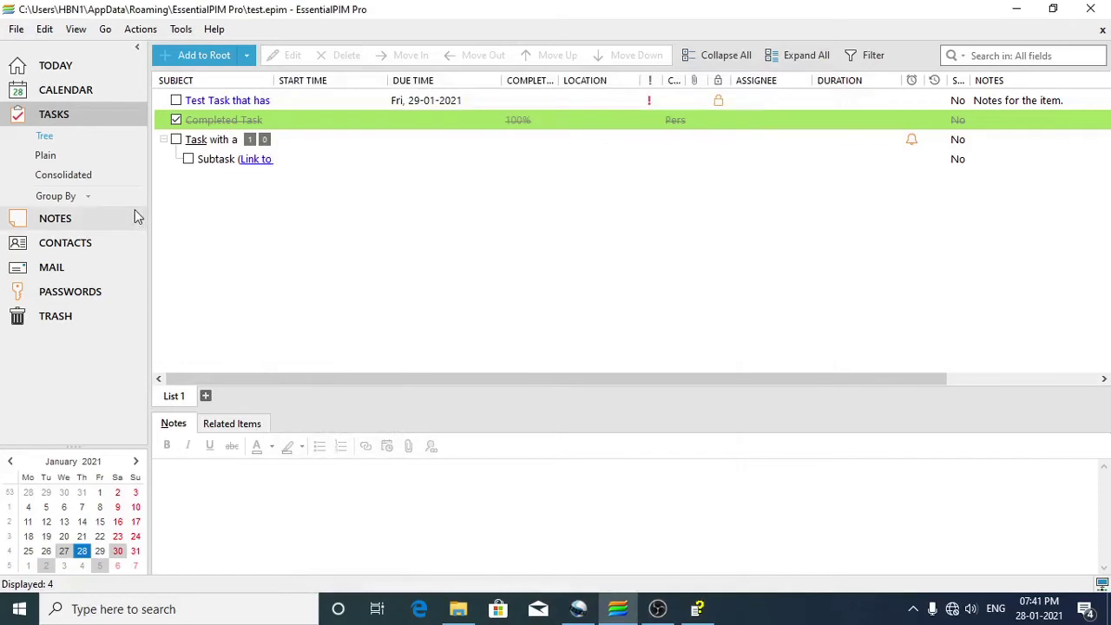
Look through the Notes, Contacts and Passwords modules one after another.
{"action": "left_click", "coordinate": [63, 223]}
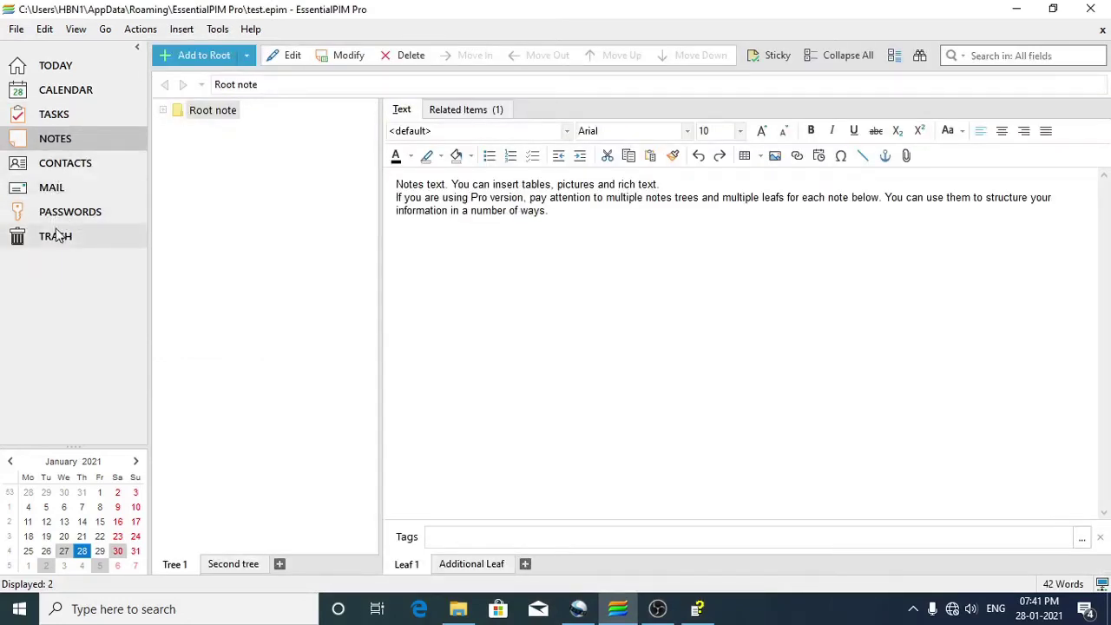
{"action": "left_click", "coordinate": [61, 172]}
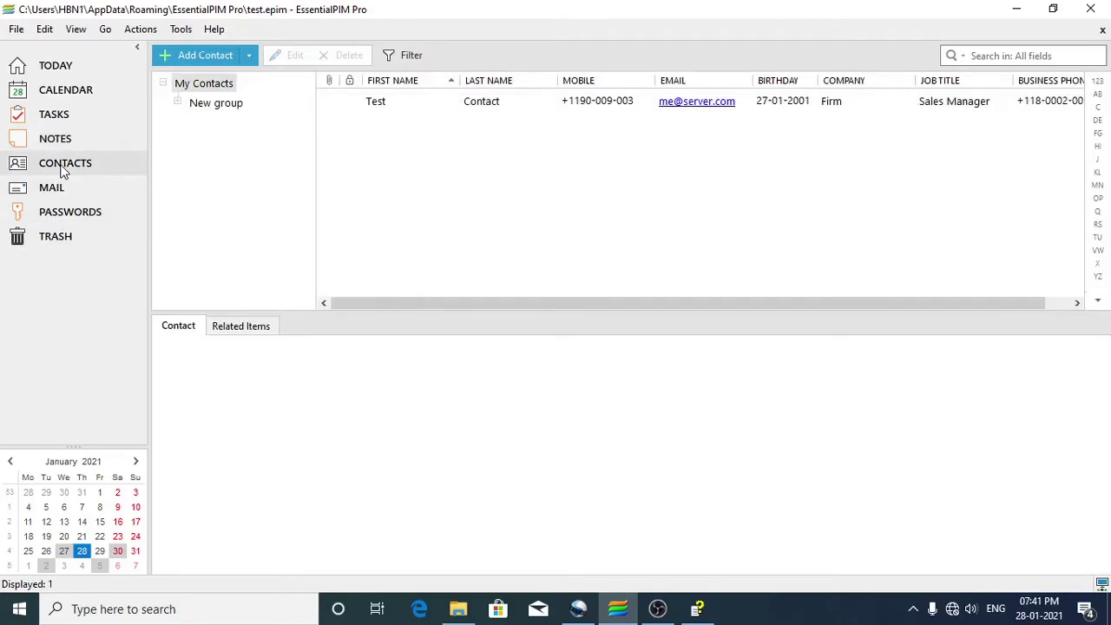
{"action": "left_click", "coordinate": [76, 219]}
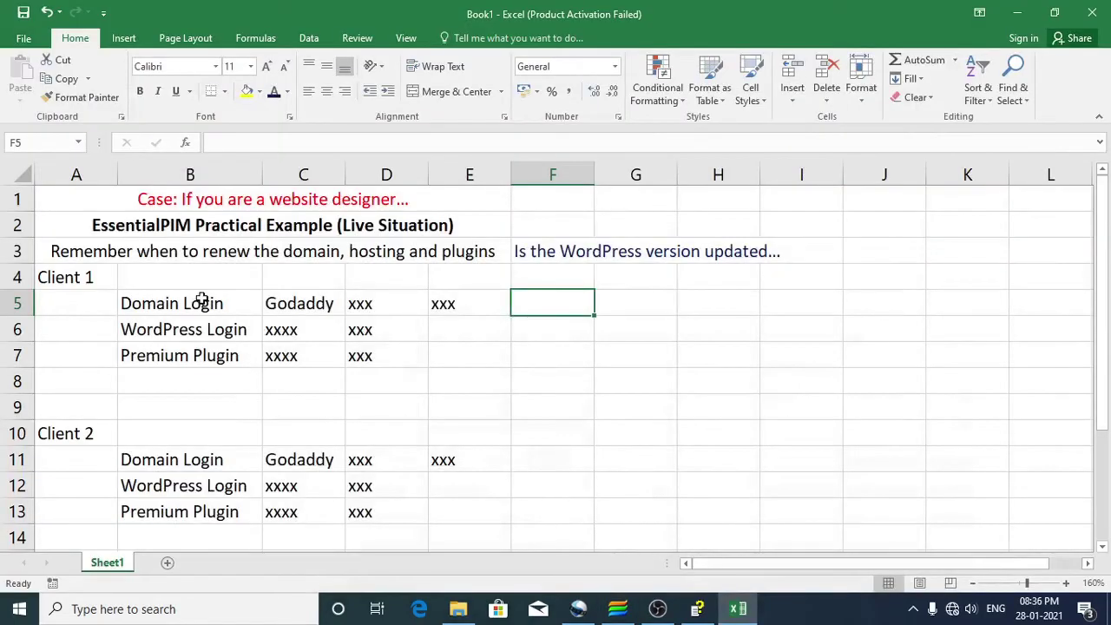
Review Client 1's domain, WordPress and premium plugin login rows in the Excel example sheet.
{"action": "left_click_drag", "start_coordinate": [201, 300], "coordinate": [475, 381]}
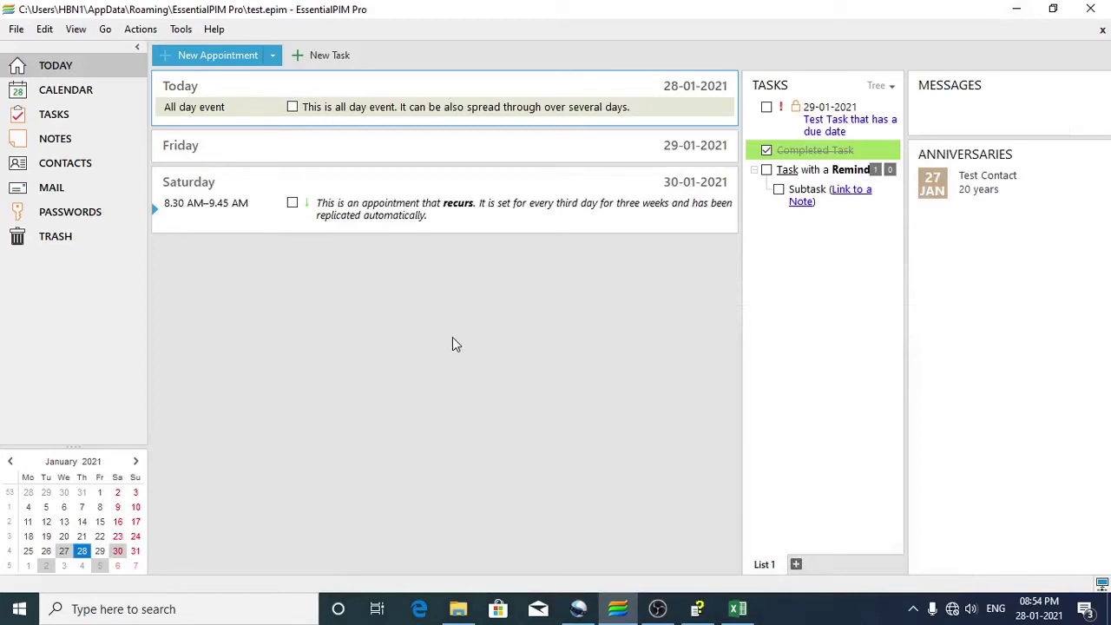
Switch to EssentialPIM Pro and add a password group named Client 1 with the two-people icon.
{"action": "left_click", "coordinate": [70, 217]}
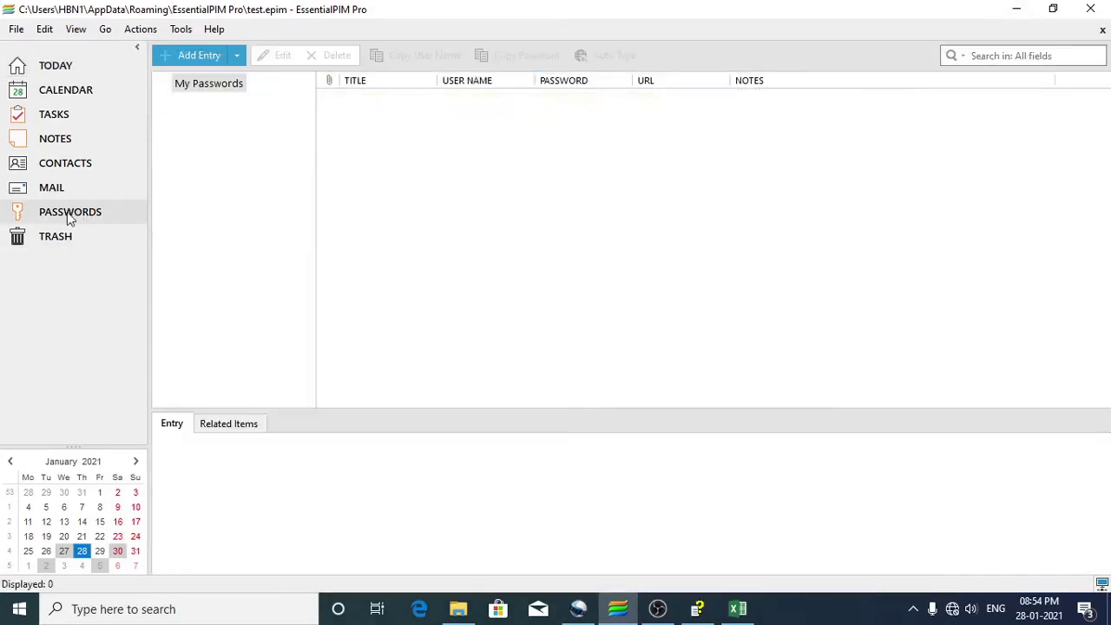
{"action": "left_click", "coordinate": [237, 56]}
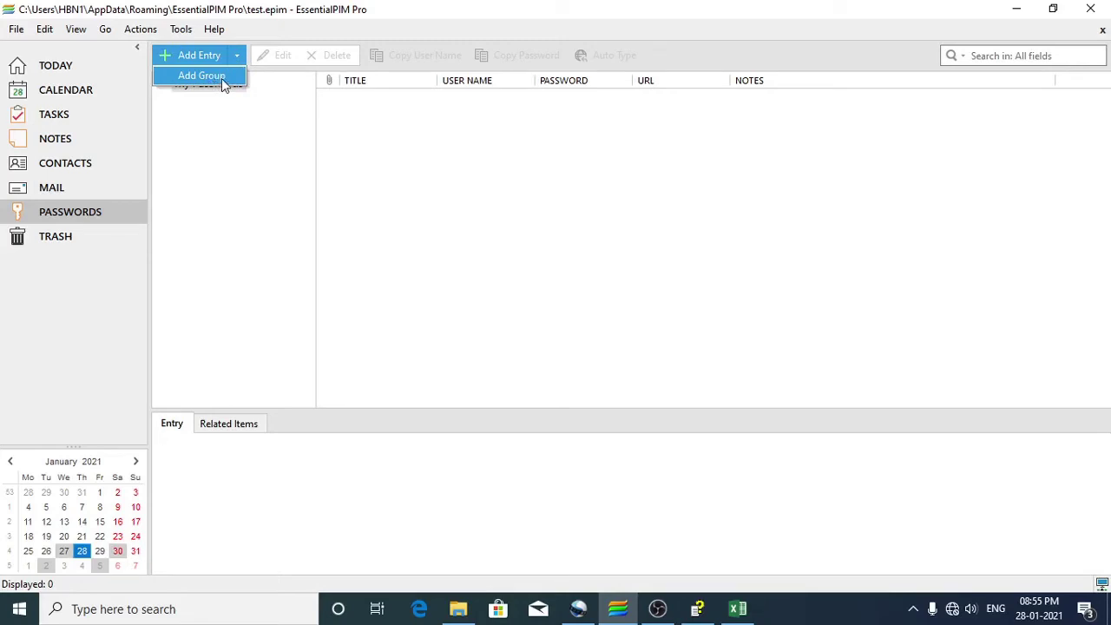
{"action": "left_click", "coordinate": [222, 78]}
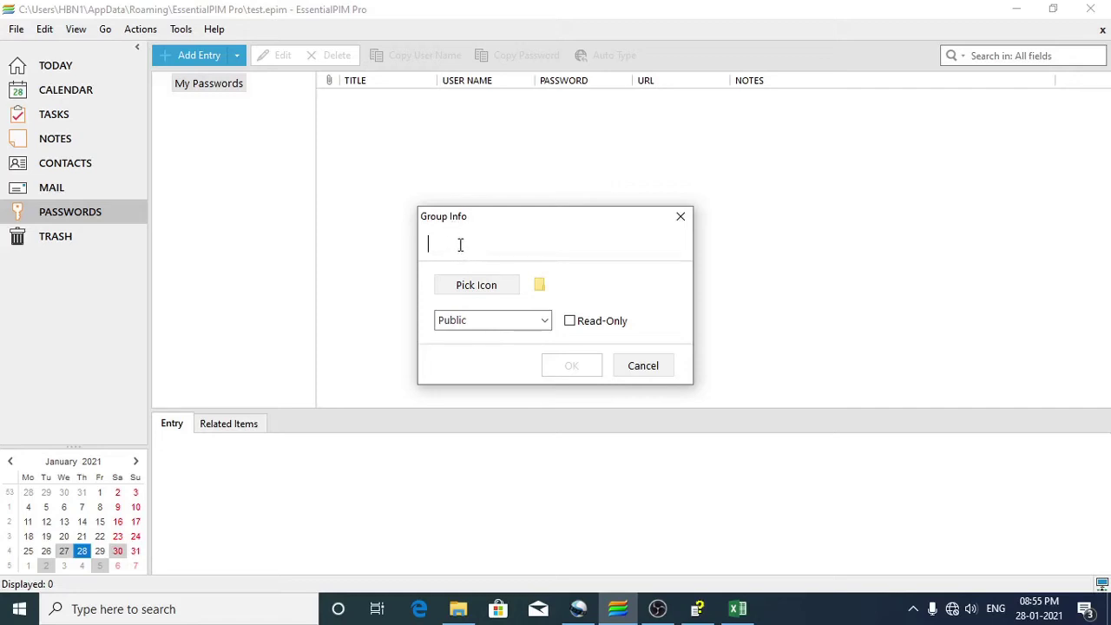
{"action": "type", "text": "C"}
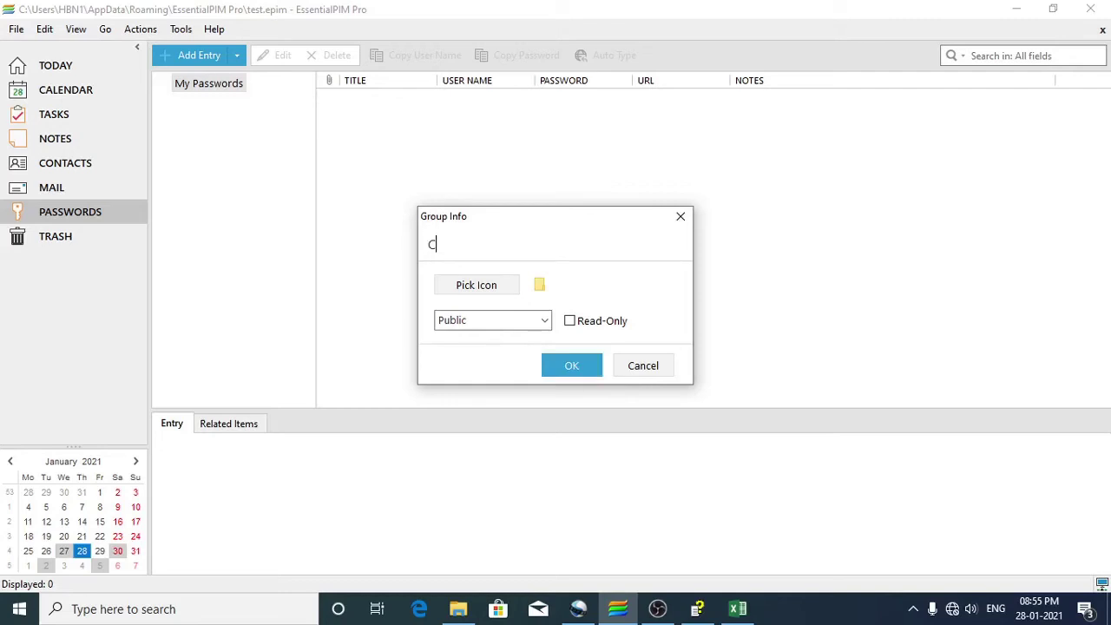
{"action": "type", "text": "lient 1"}
{"action": "left_click", "coordinate": [505, 289]}
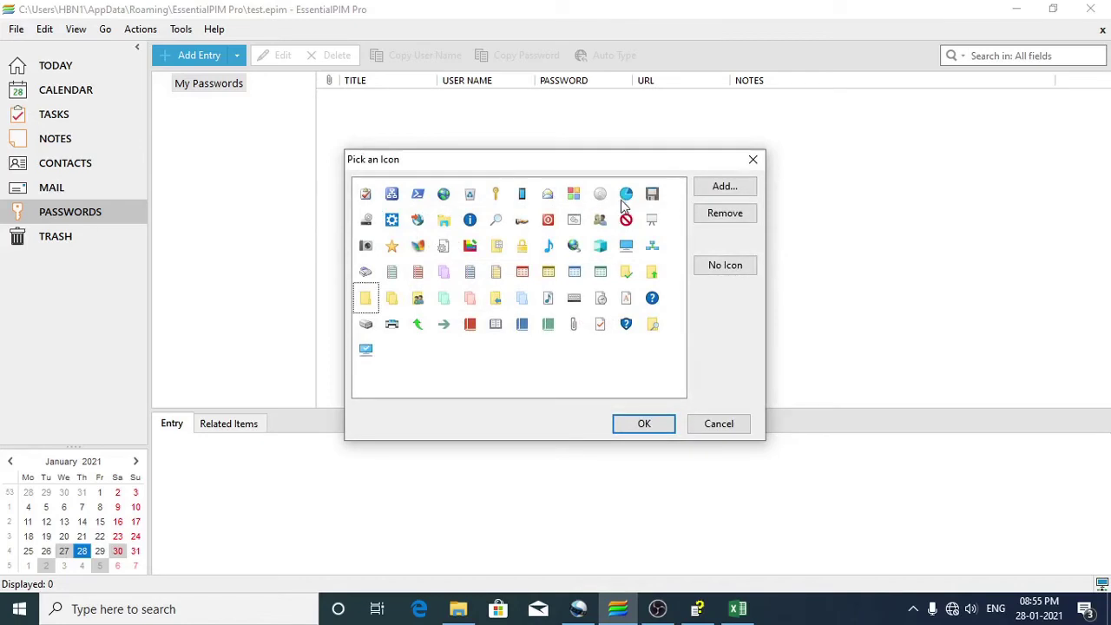
{"action": "left_click", "coordinate": [599, 222]}
{"action": "left_click", "coordinate": [645, 425]}
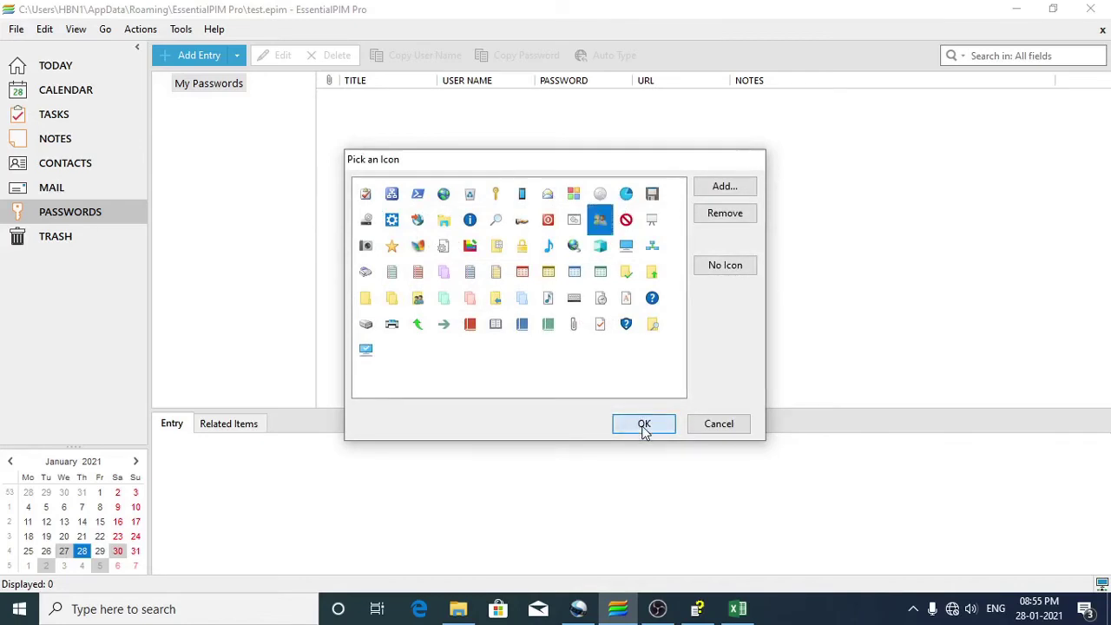
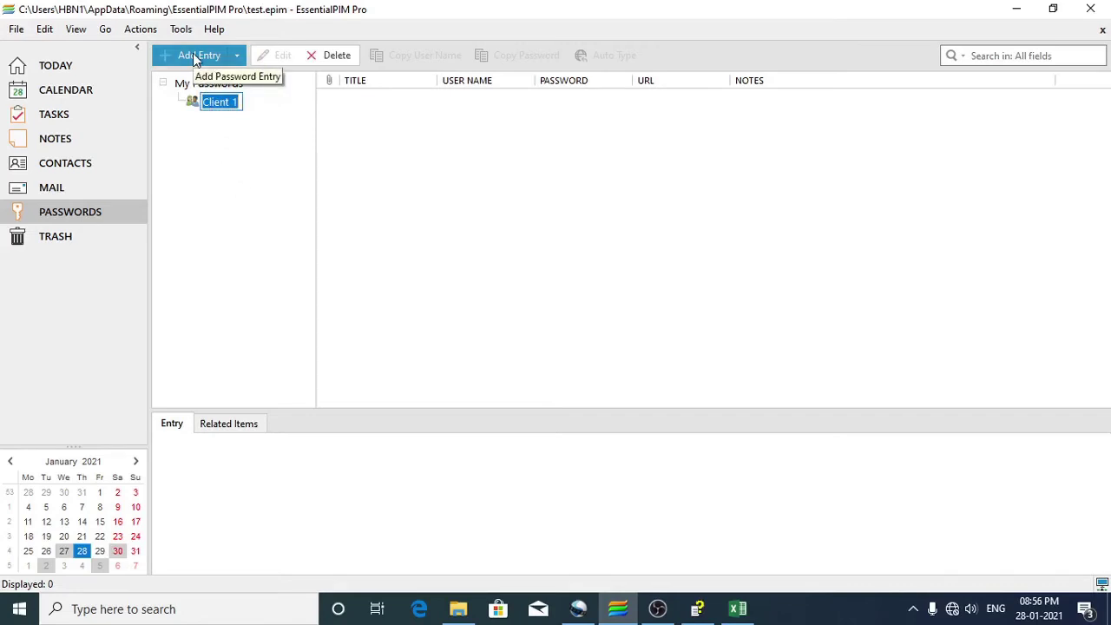
Start a password entry in the Client 1 group titled Godday.com with the user name client1username.
{"action": "left_click", "coordinate": [194, 56]}
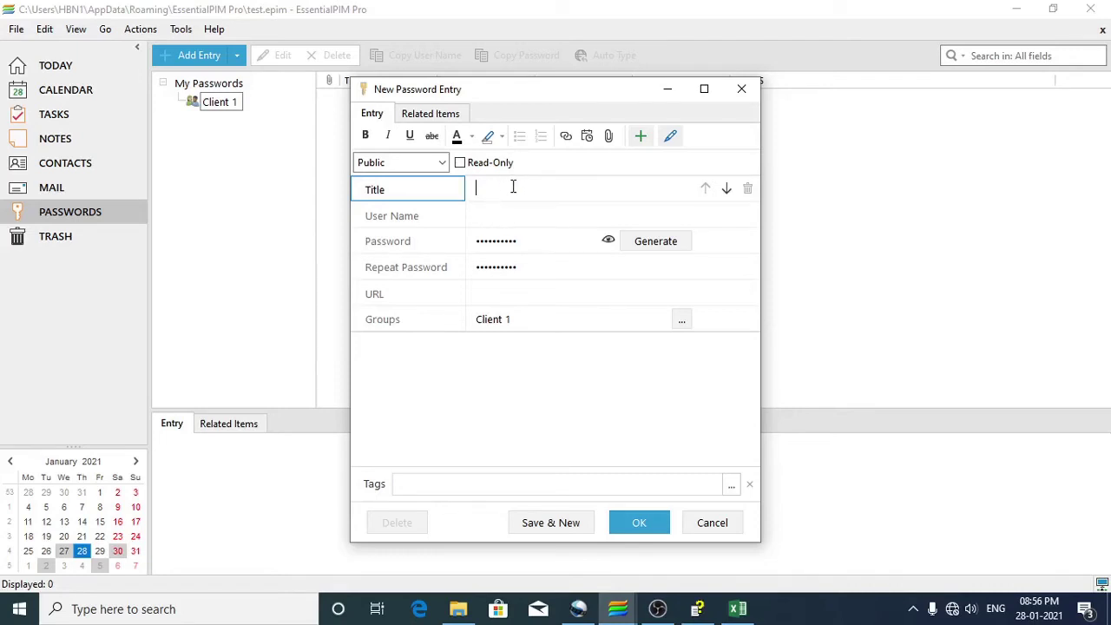
{"action": "type", "text": "Goddaa"}
{"action": "key", "text": "BackSpace"}
{"action": "type", "text": "y.com"}
{"action": "left_click", "coordinate": [518, 218]}
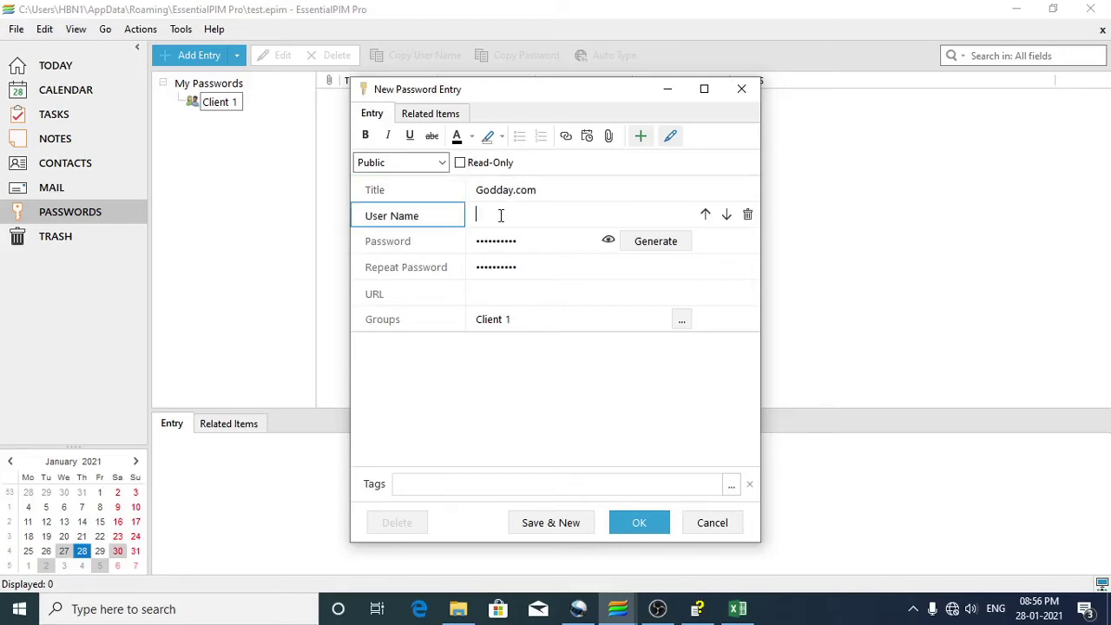
{"action": "type", "text": "u"}
{"action": "key", "text": "BackSpace"}
{"action": "type", "text": "client"}
{"action": "type", "text": " username"}
Keep the prefilled password, copy the title Godday.com into the entry's URL, and save the entry.
{"action": "left_click", "coordinate": [520, 244]}
{"action": "left_click", "coordinate": [517, 266]}
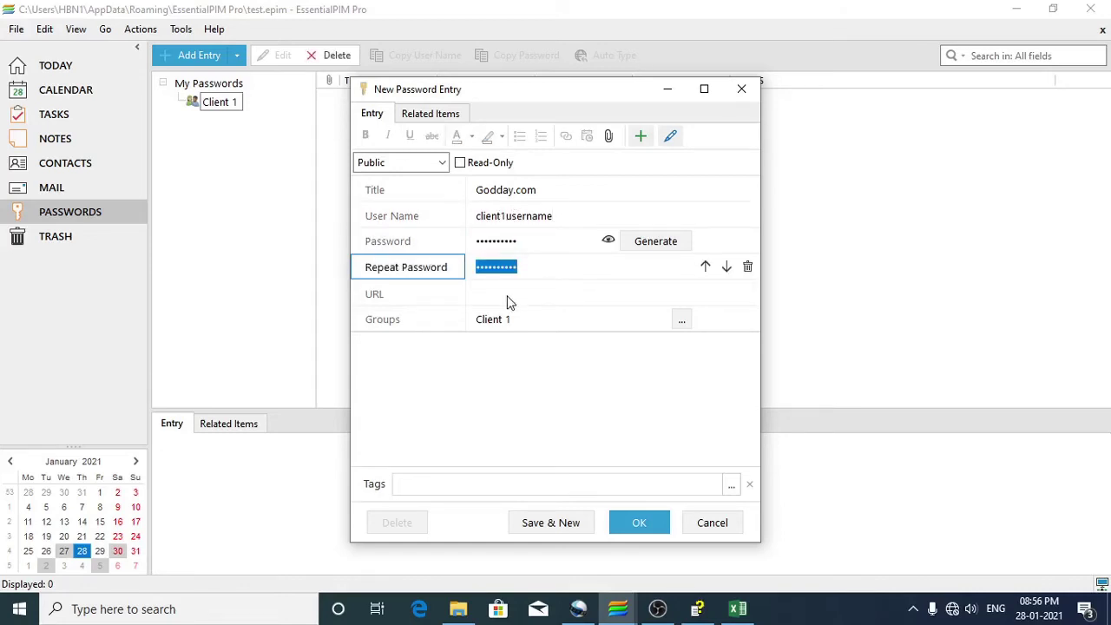
{"action": "left_click", "coordinate": [509, 298]}
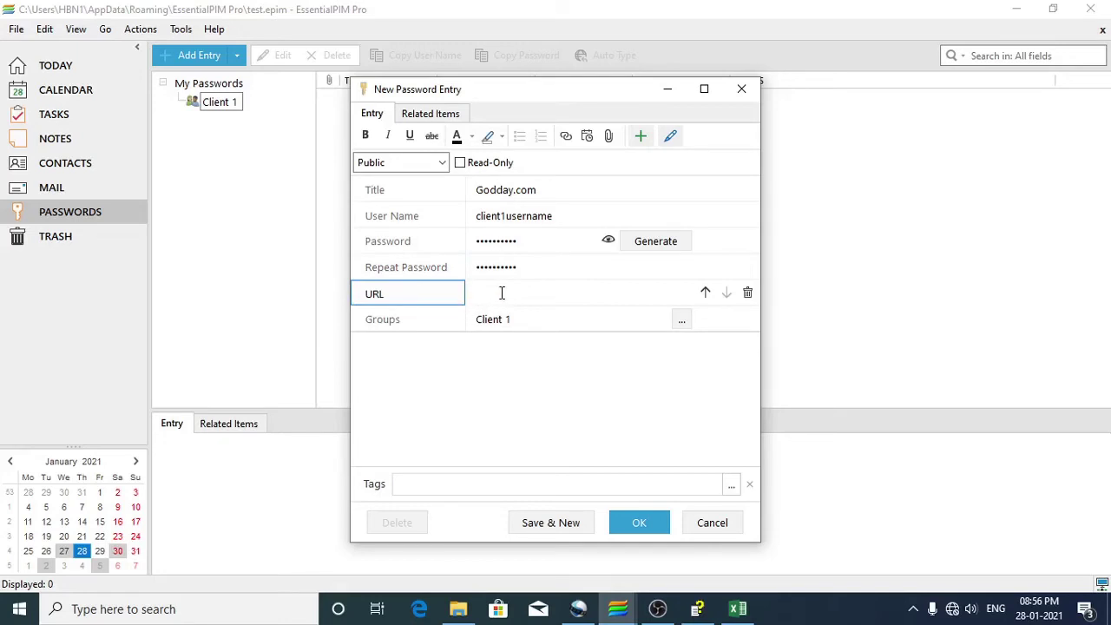
{"action": "left_click", "coordinate": [526, 194]}
{"action": "right_click", "coordinate": [510, 195]}
{"action": "left_click", "coordinate": [541, 253]}
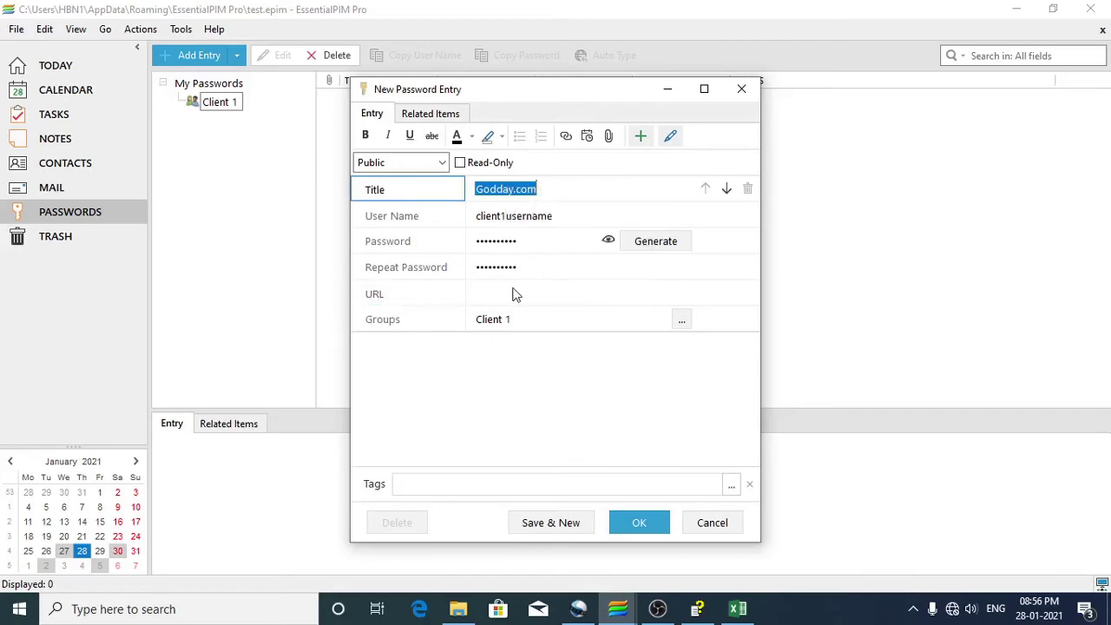
{"action": "left_click", "coordinate": [510, 294]}
{"action": "right_click", "coordinate": [507, 290]}
{"action": "left_click", "coordinate": [541, 371]}
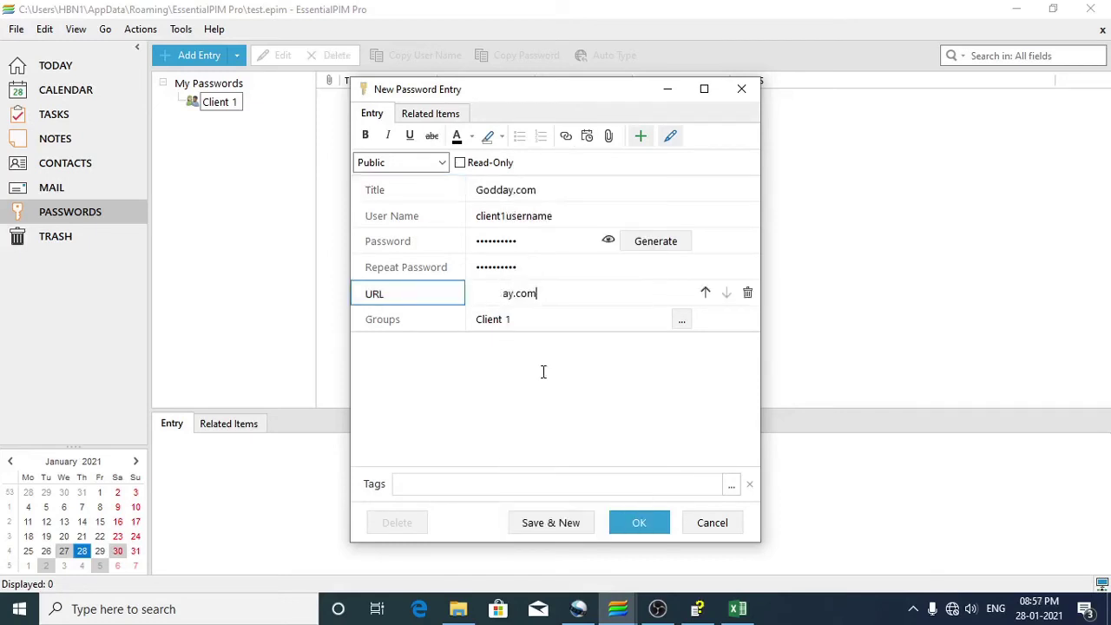
{"action": "left_click", "coordinate": [643, 527]}
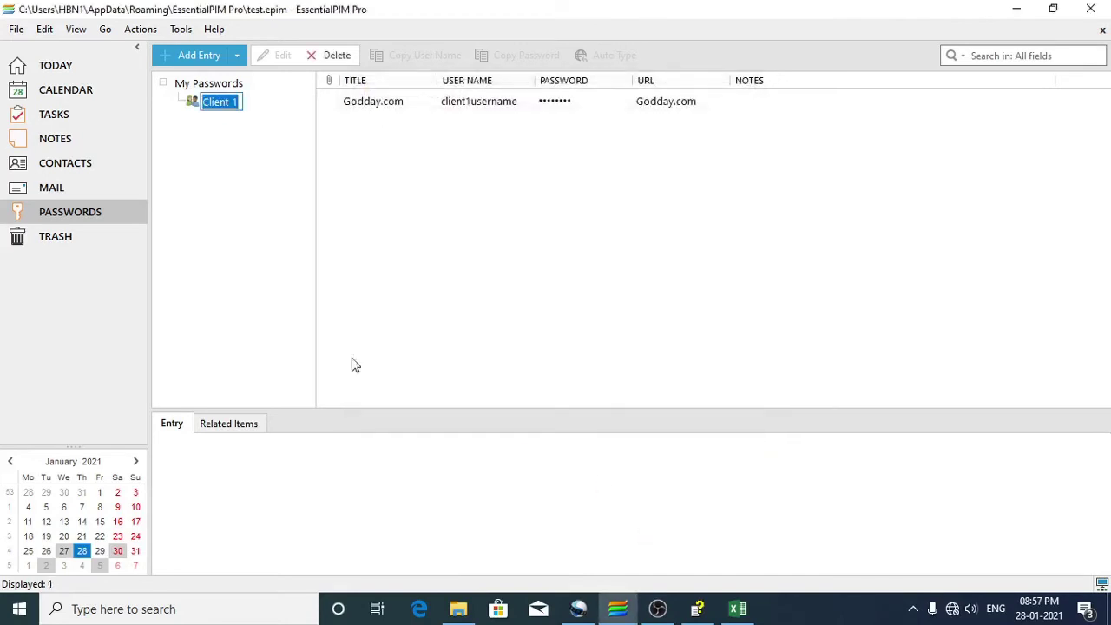
Start a password entry in the Client 1 group titled Hostgator with user name xxxxx, keeping the prefilled password.
{"action": "left_click", "coordinate": [230, 108]}
{"action": "left_click", "coordinate": [230, 108]}
{"action": "left_click", "coordinate": [193, 57]}
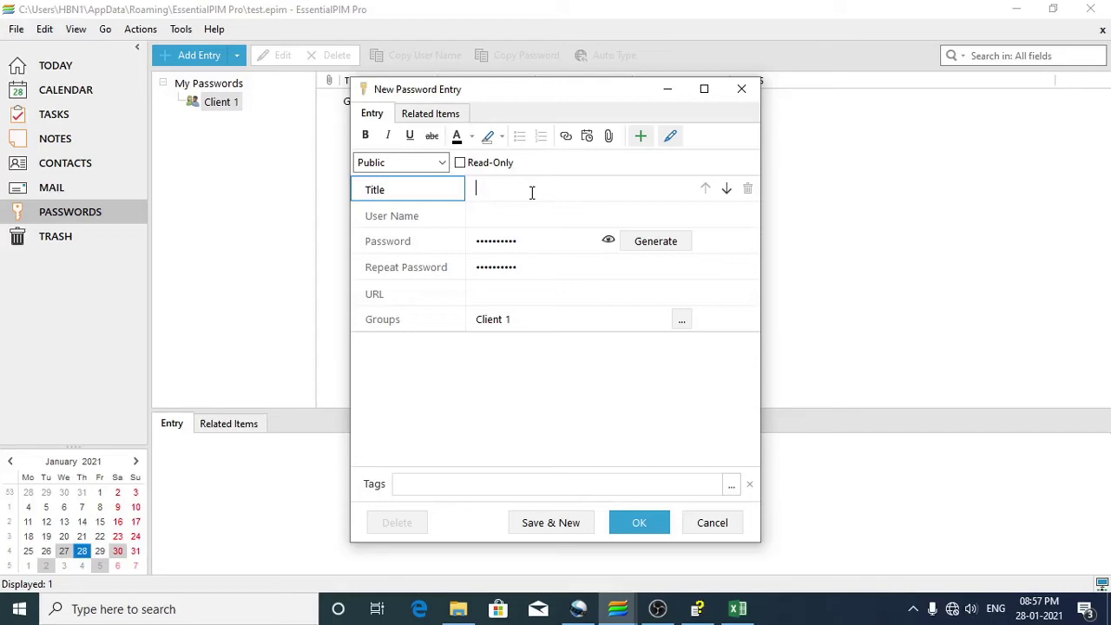
{"action": "type", "text": "H"}
{"action": "type", "text": "ostgator"}
{"action": "left_click", "coordinate": [514, 216]}
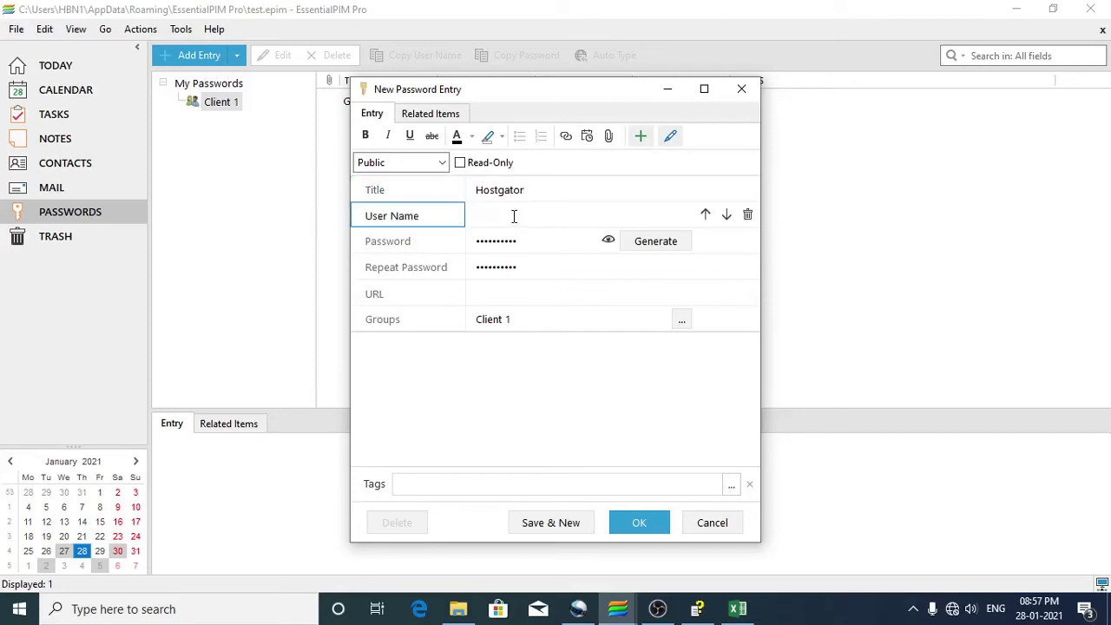
{"action": "type", "text": "xxxxx"}
{"action": "key", "text": "Tab"}
{"action": "key", "text": "Tab"}
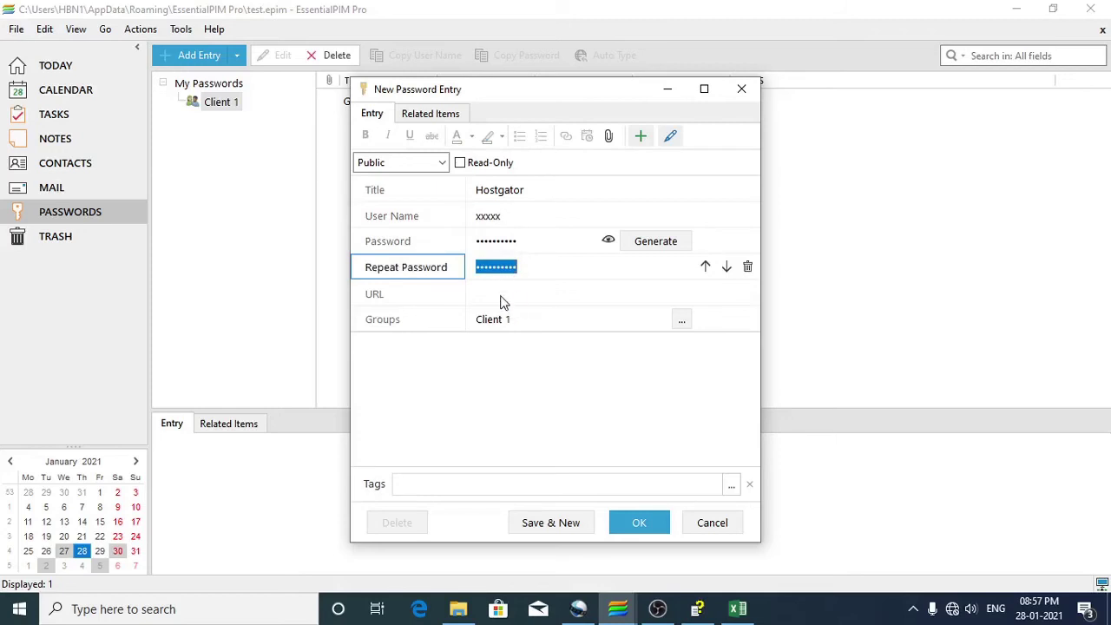
Set the Hostgator entry's URL to hostgator.in and save the entry.
{"action": "left_click", "coordinate": [505, 293]}
{"action": "type", "text": "host"}
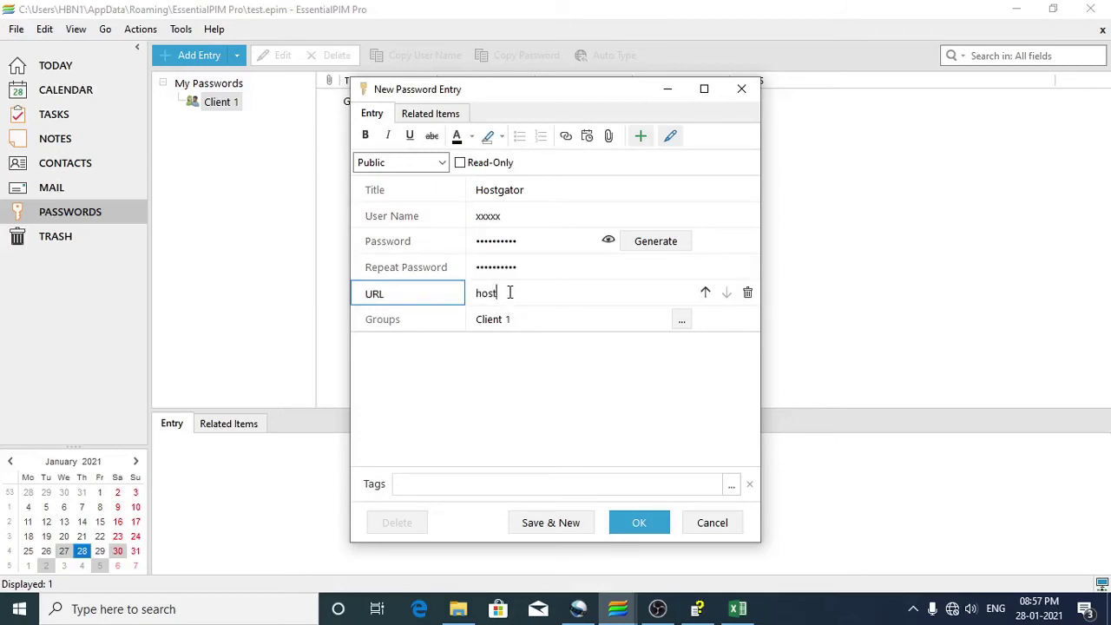
{"action": "type", "text": "gator.in"}
{"action": "left_click", "coordinate": [652, 527]}
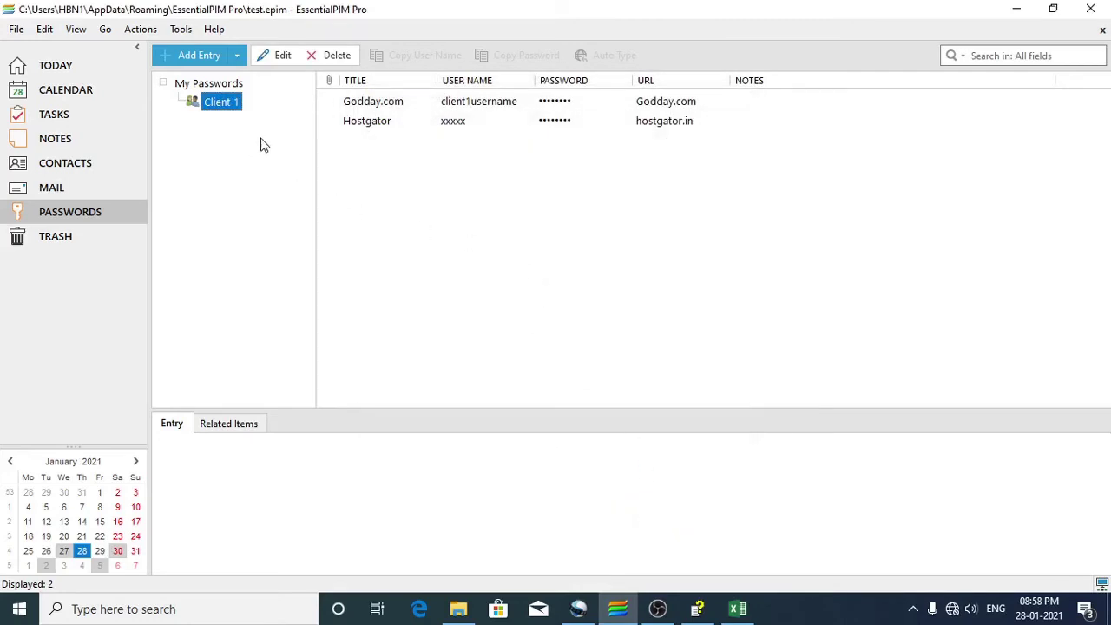
Add a password entry to the Client 1 group titled Wordpress with user name xxxx, the prefilled password and URL client1.com/wp-admin.
{"action": "left_click", "coordinate": [198, 54]}
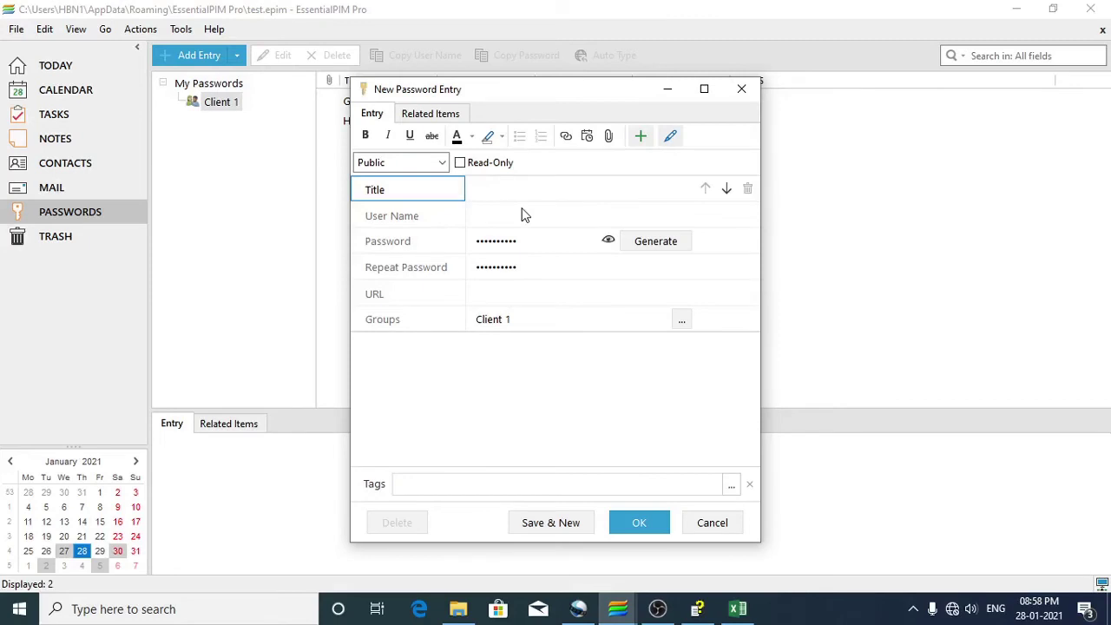
{"action": "type", "text": "Wordpress"}
{"action": "left_click", "coordinate": [519, 215]}
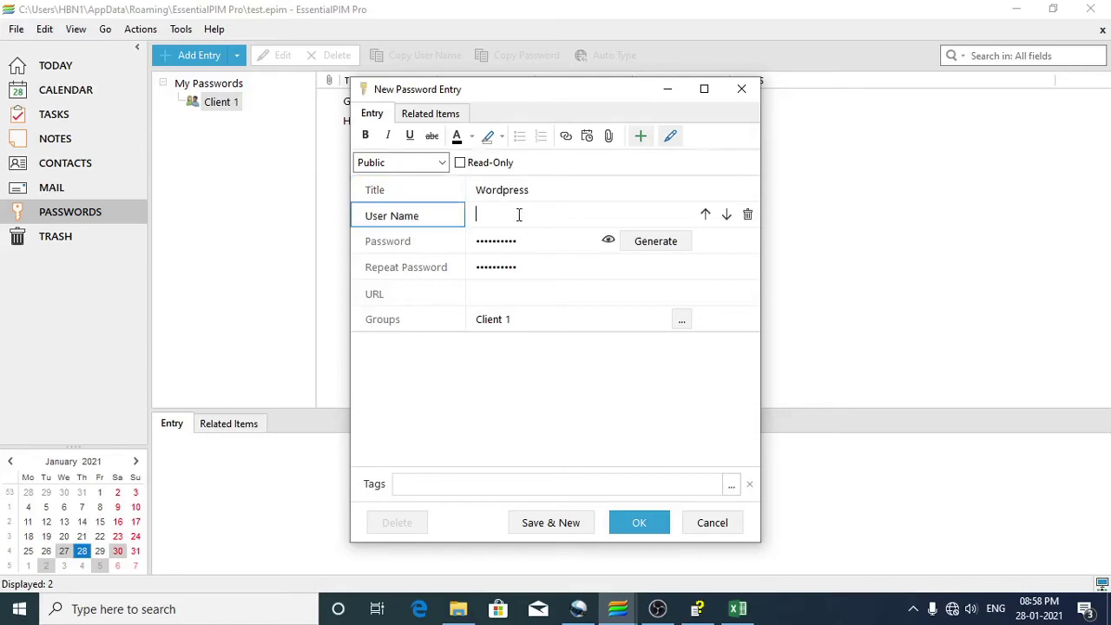
{"action": "type", "text": "xxxx"}
{"action": "left_click", "coordinate": [504, 290]}
{"action": "type", "text": "client"}
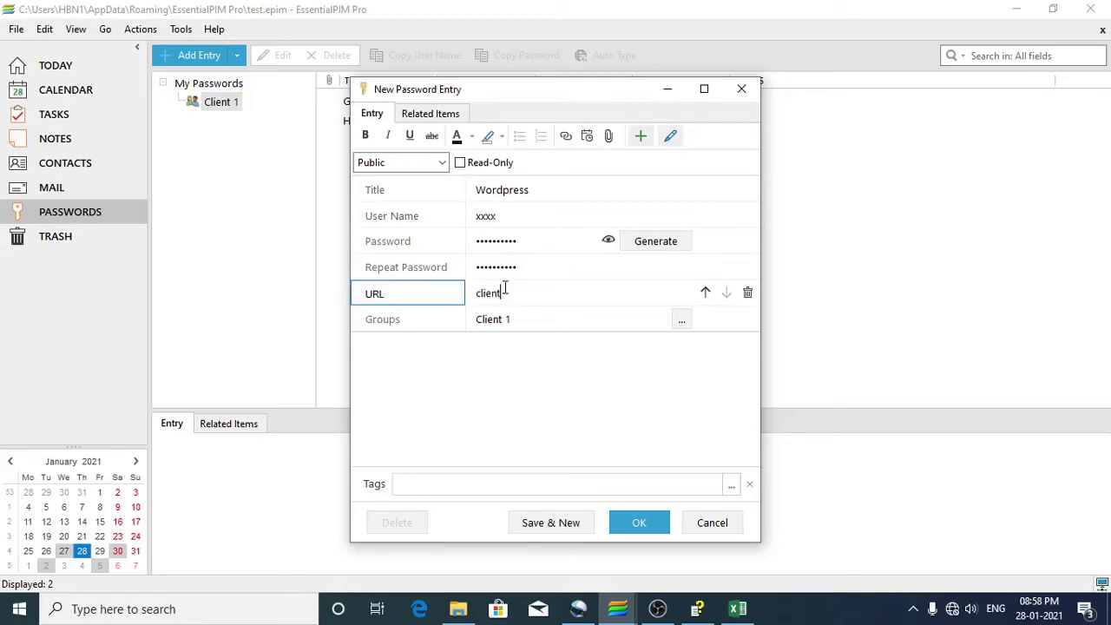
{"action": "type", "text": "1.com/wp-admin"}
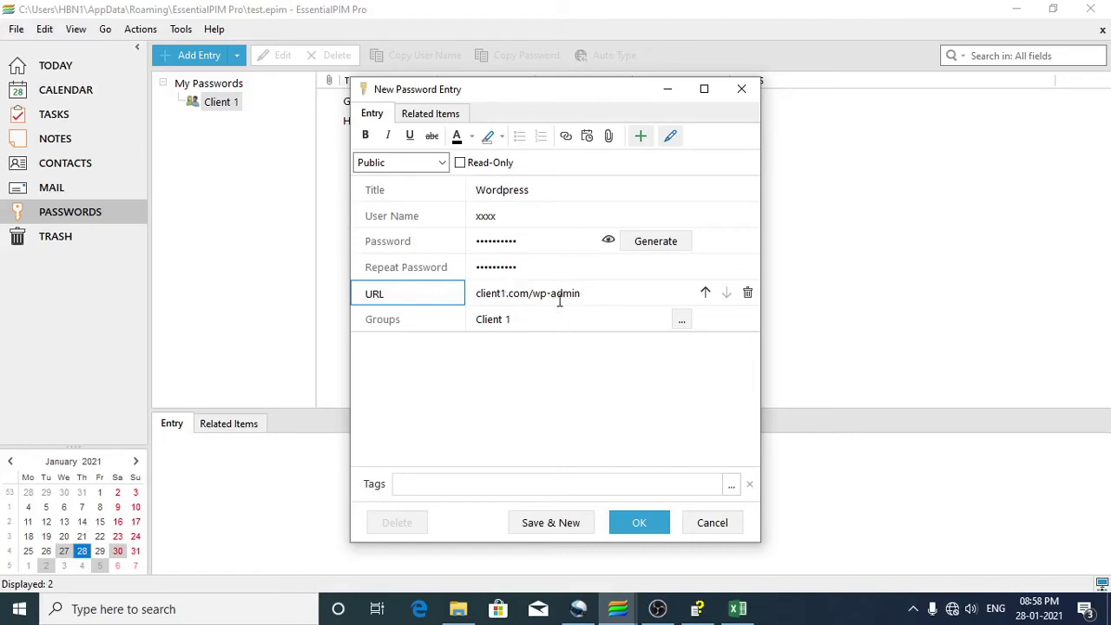
{"action": "left_click", "coordinate": [645, 524]}
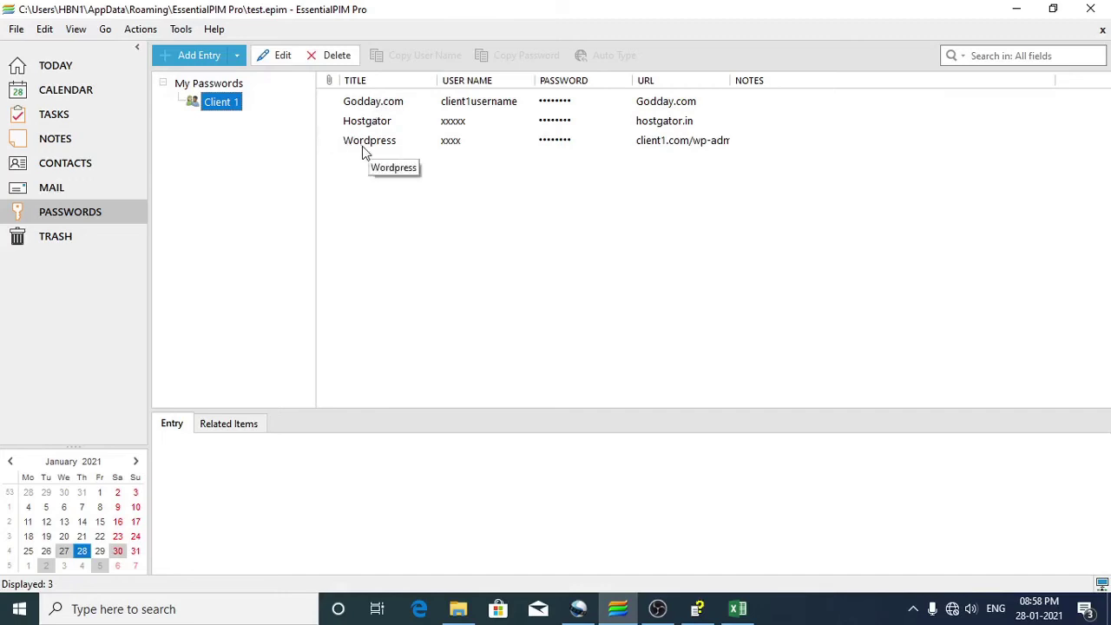
View the Godday.com and Hostgator entries, switch to Edge to show its address field, and return to EssentialPIM.
{"action": "left_click", "coordinate": [396, 107]}
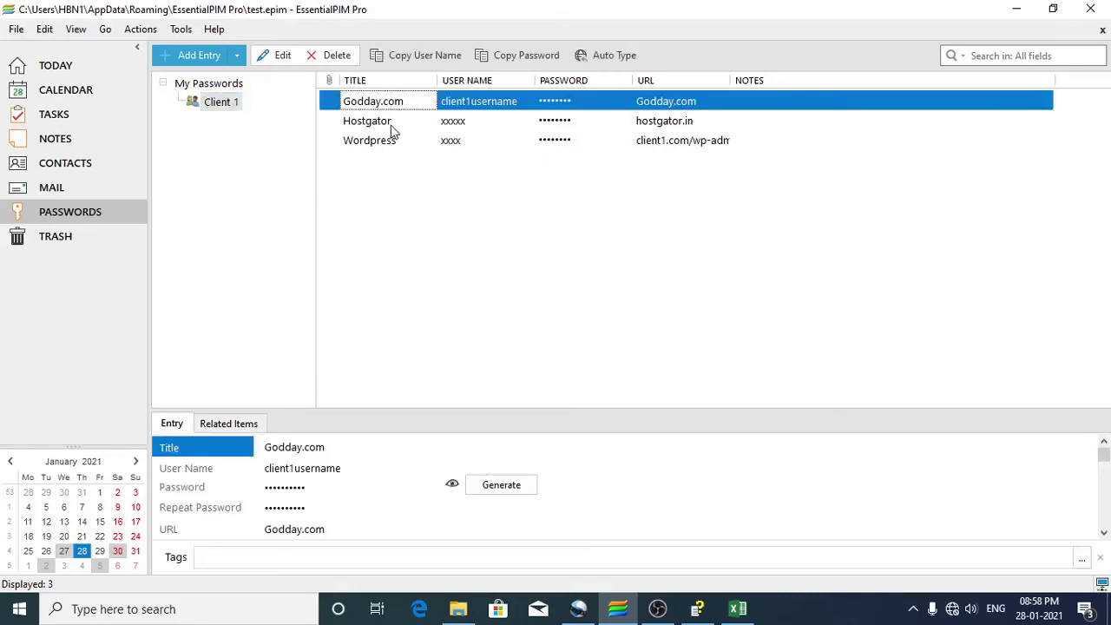
{"action": "left_click", "coordinate": [391, 123]}
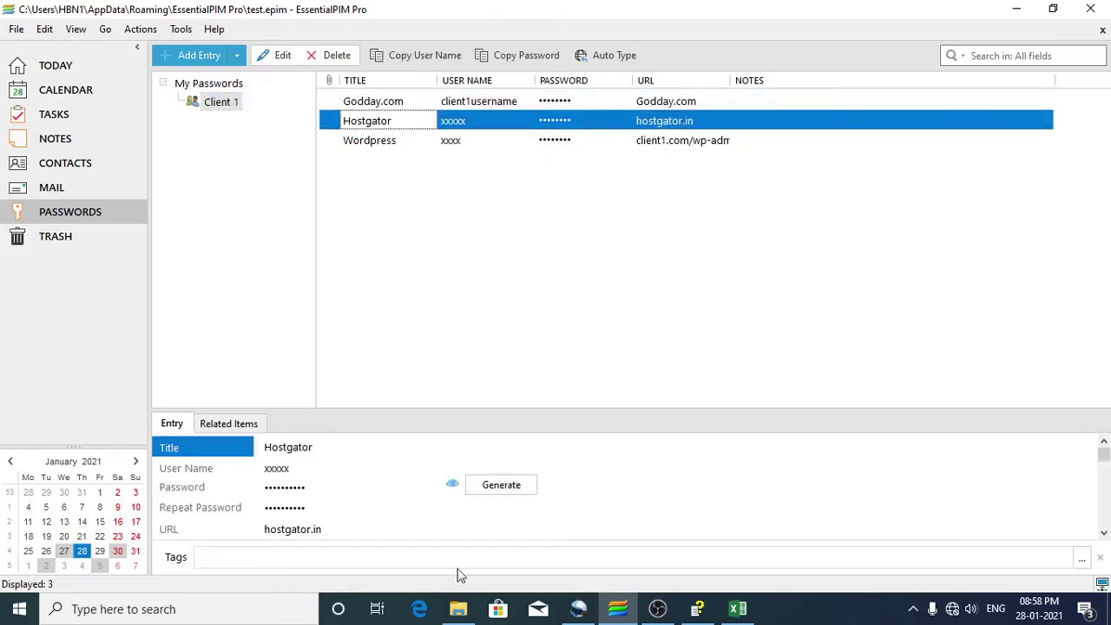
{"action": "left_click", "coordinate": [420, 610]}
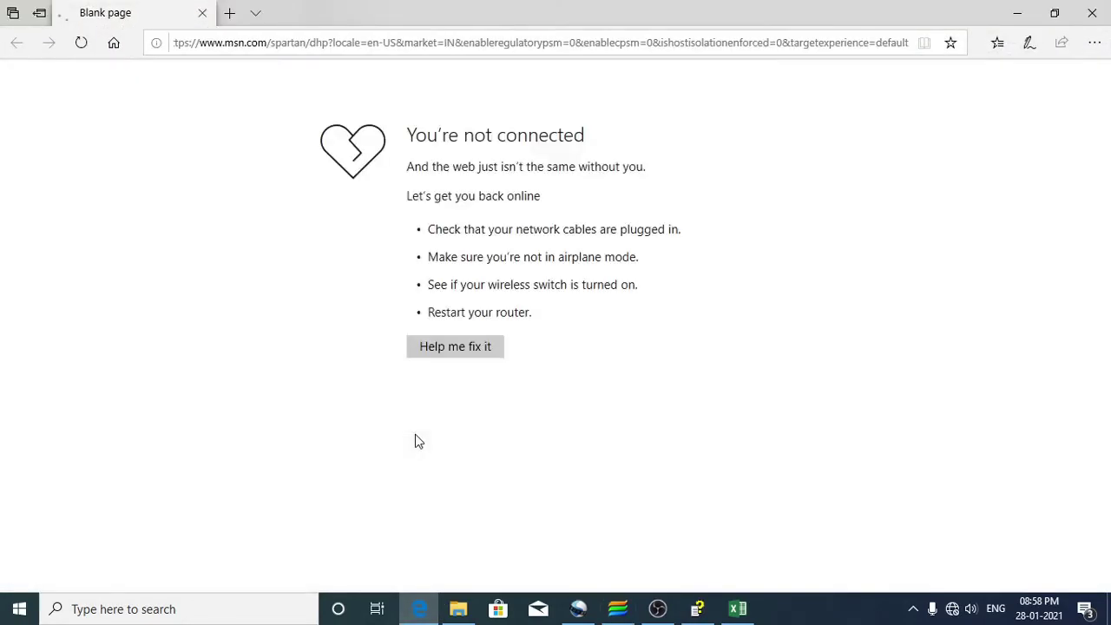
{"action": "left_click", "coordinate": [241, 45]}
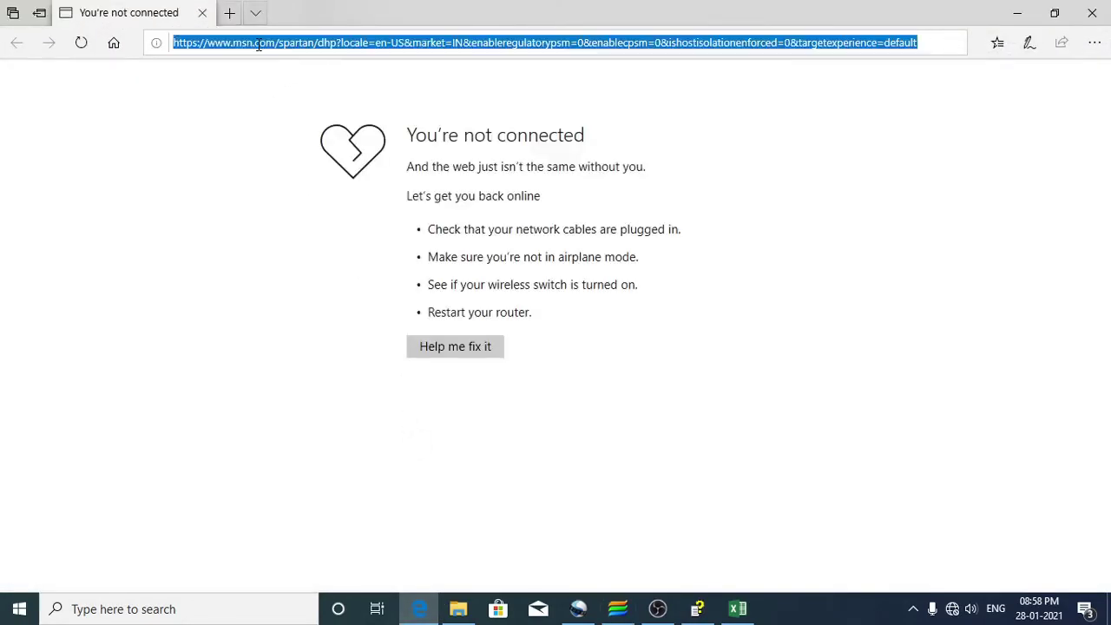
{"action": "left_click", "coordinate": [618, 610]}
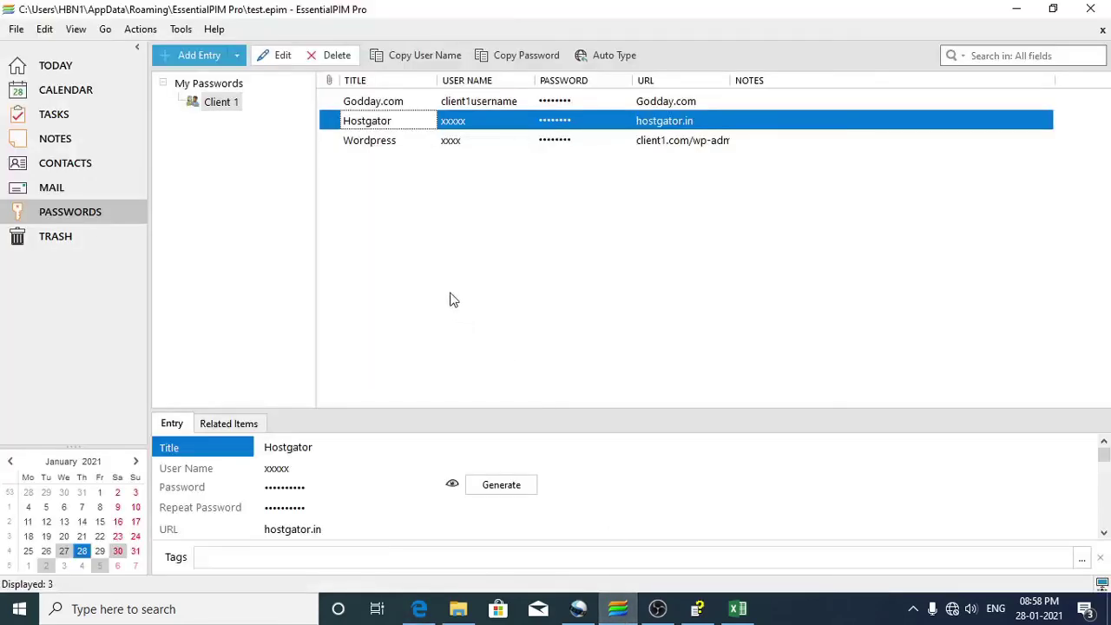
Run Auto Type for the Wordpress entry into the Edge window and add the open page to Favorites.
{"action": "left_click", "coordinate": [373, 141]}
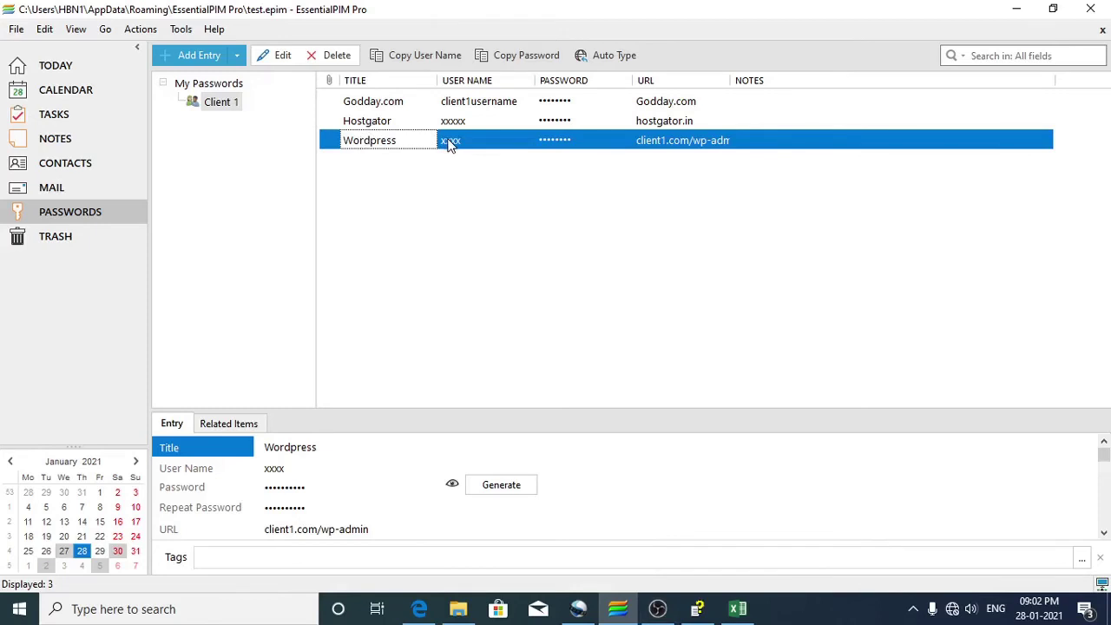
{"action": "right_click", "coordinate": [449, 145]}
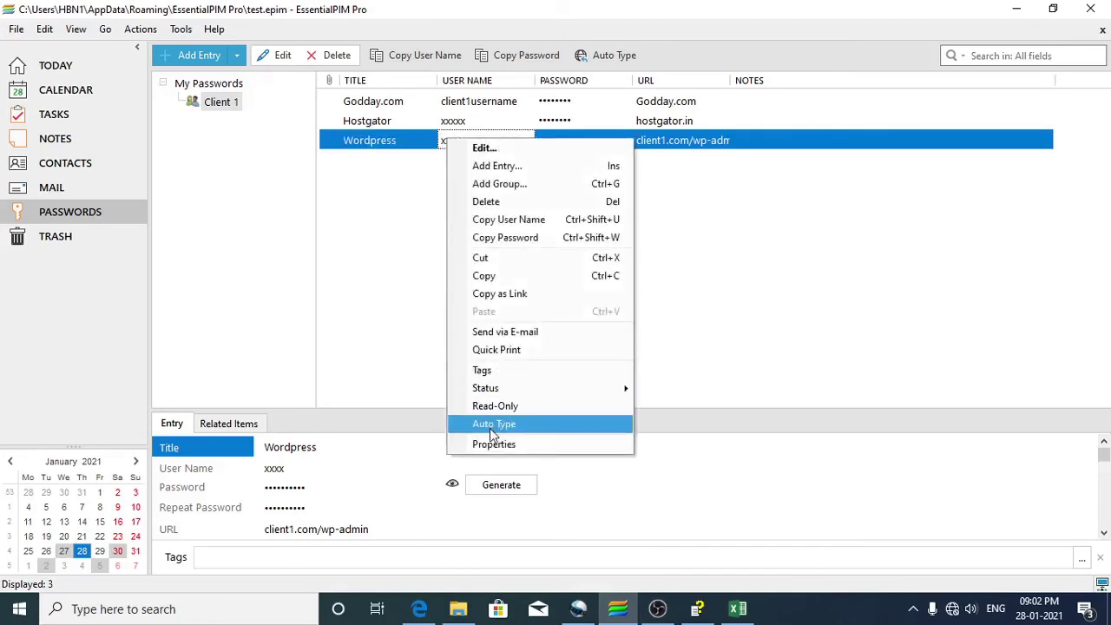
{"action": "left_click", "coordinate": [526, 426]}
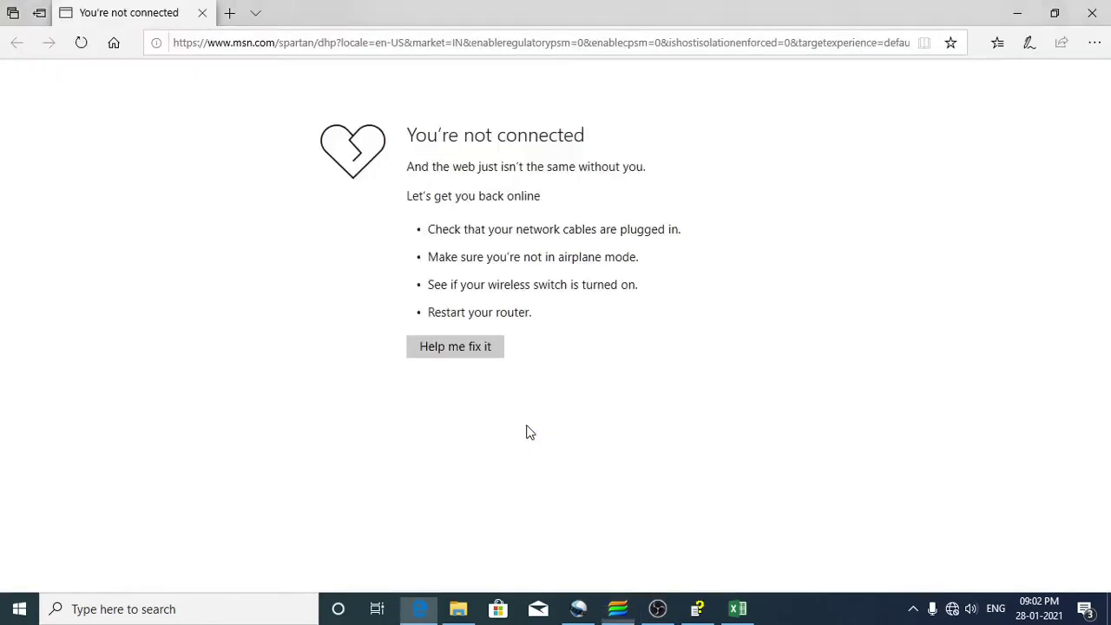
{"action": "key", "text": "ctrl+d"}
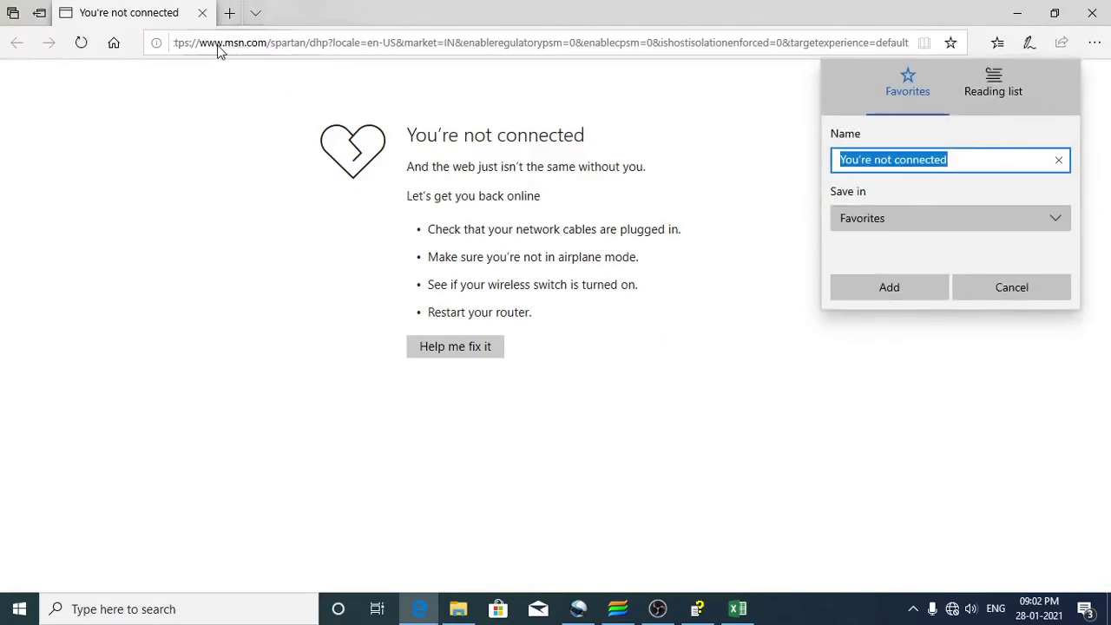
{"action": "left_click", "coordinate": [877, 295]}
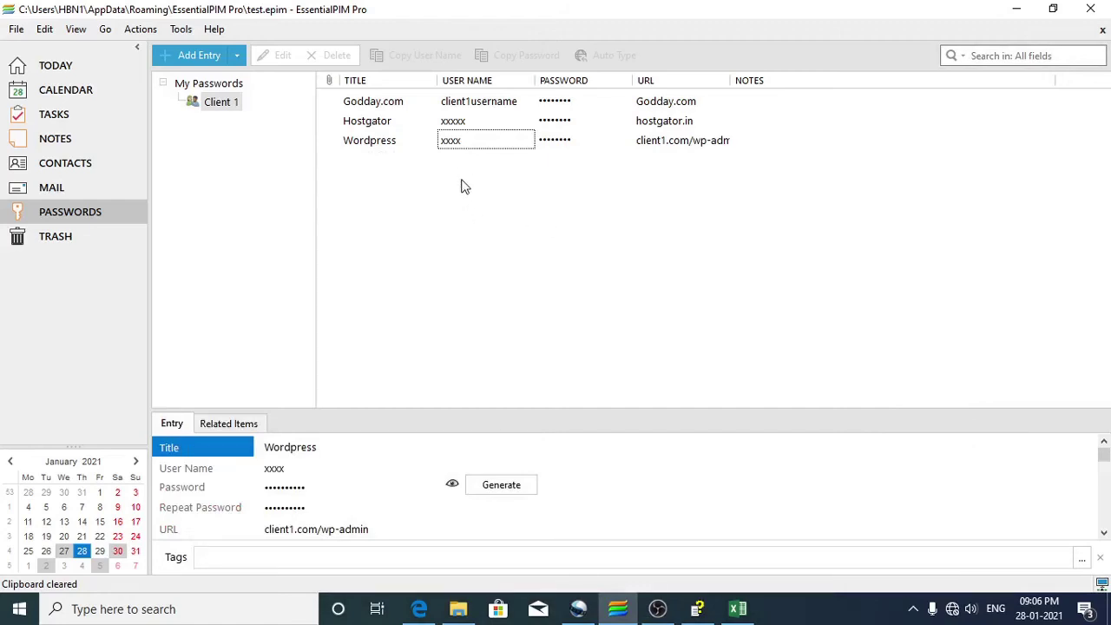
View the Godday.com entry's user name and the password entries listed under My Passwords and Client 1.
{"action": "double_click", "coordinate": [482, 102]}
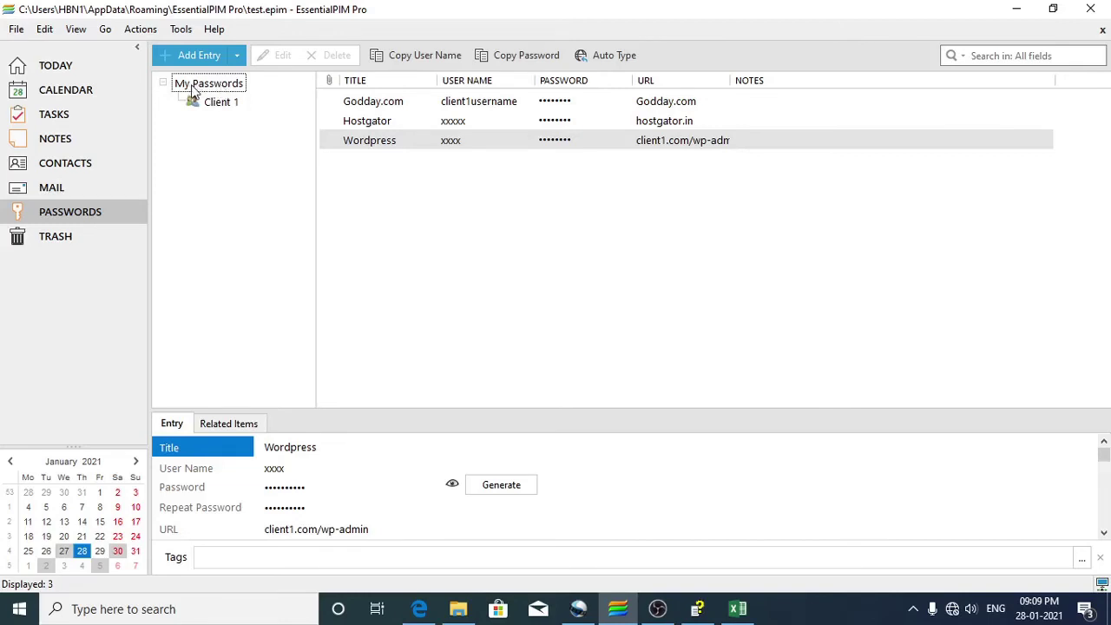
{"action": "left_click", "coordinate": [224, 87]}
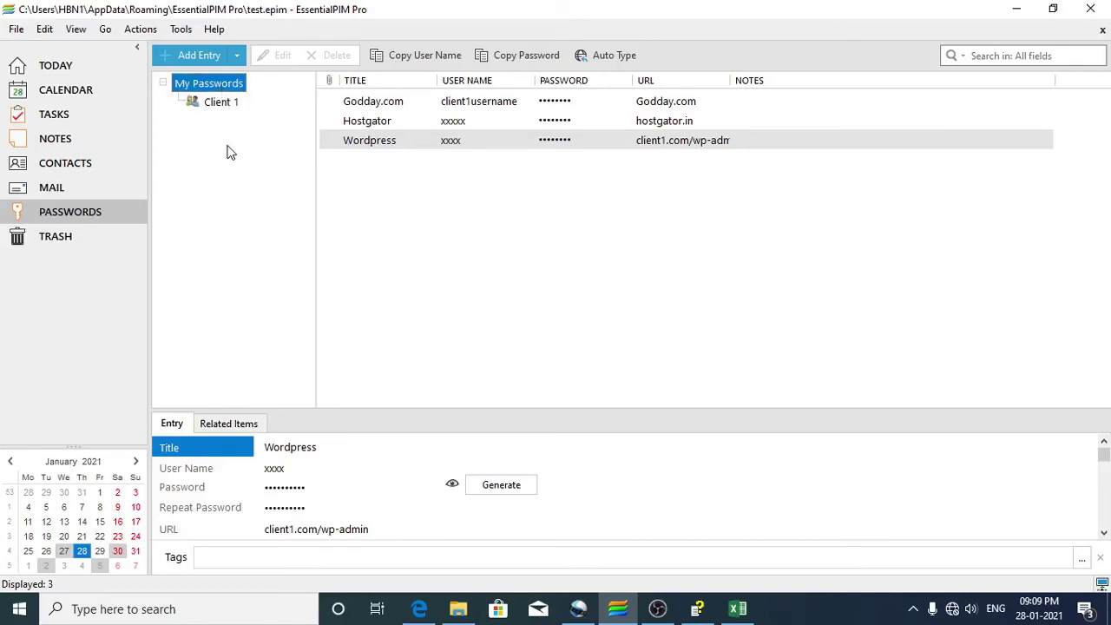
{"action": "left_click", "coordinate": [224, 105]}
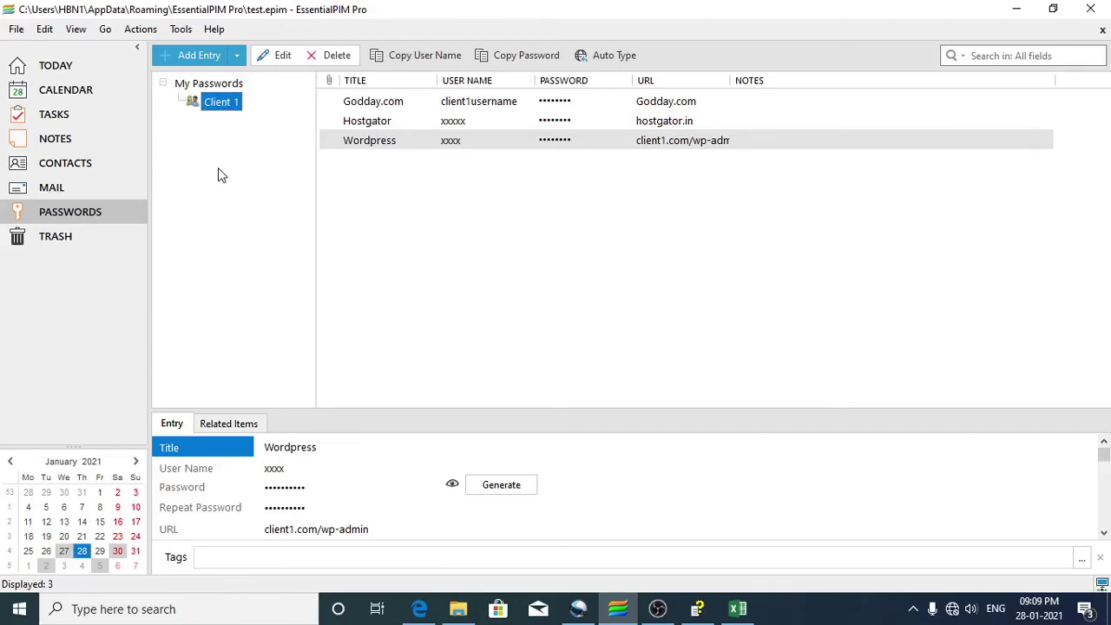
Add a public password group named Client 2 under My Passwords with the blue pie-chart icon.
{"action": "left_click", "coordinate": [228, 84]}
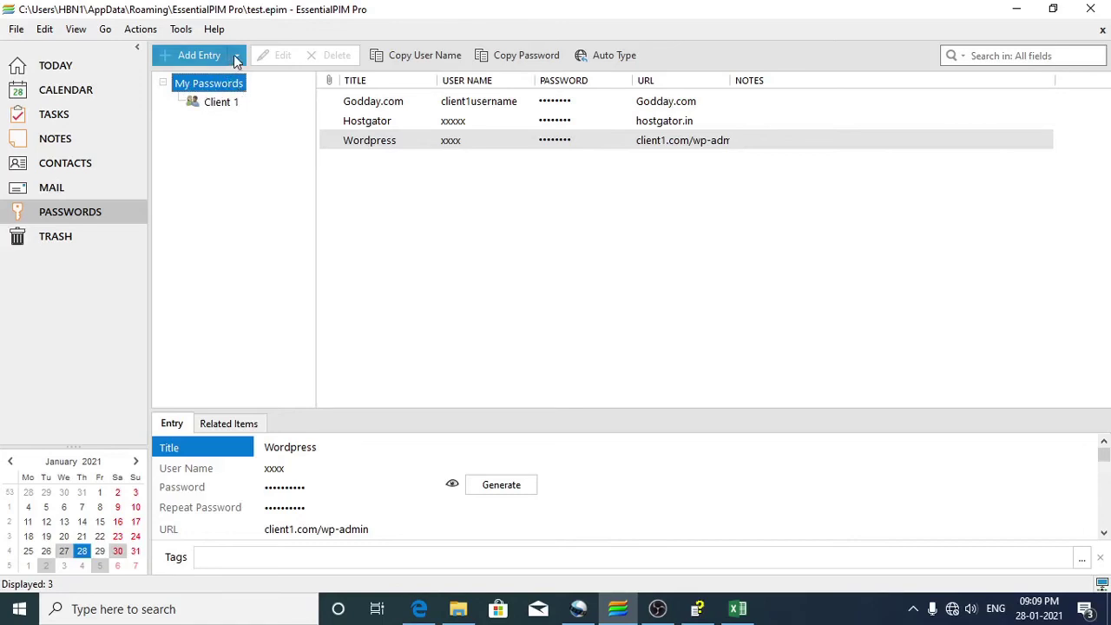
{"action": "left_click", "coordinate": [238, 56]}
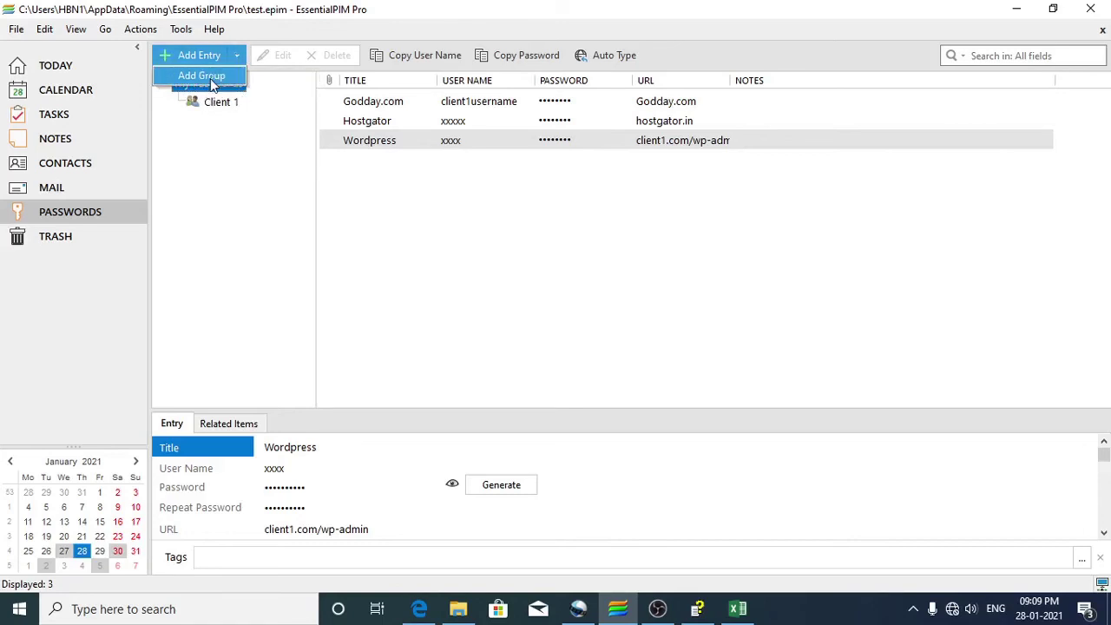
{"action": "left_click", "coordinate": [211, 77]}
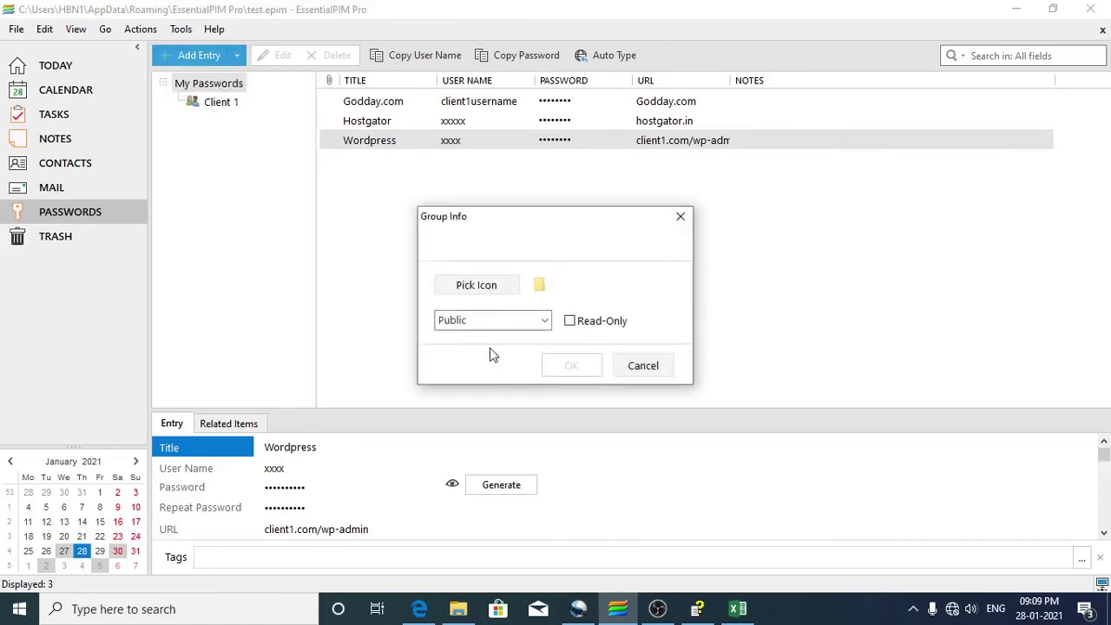
{"action": "type", "text": "C"}
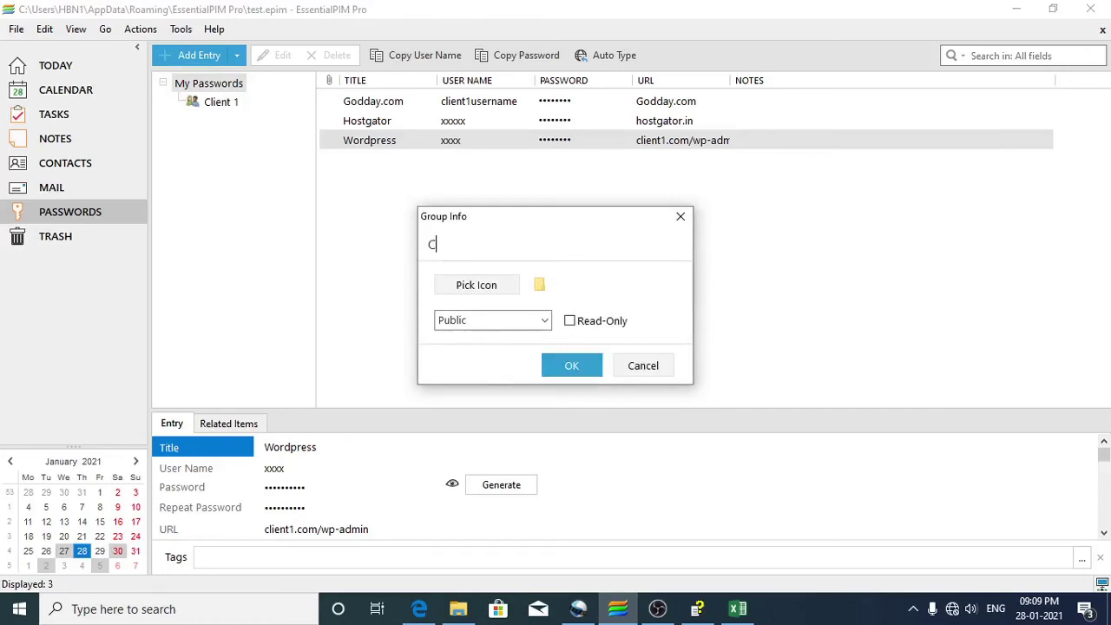
{"action": "type", "text": "lient 2"}
{"action": "left_click", "coordinate": [501, 293]}
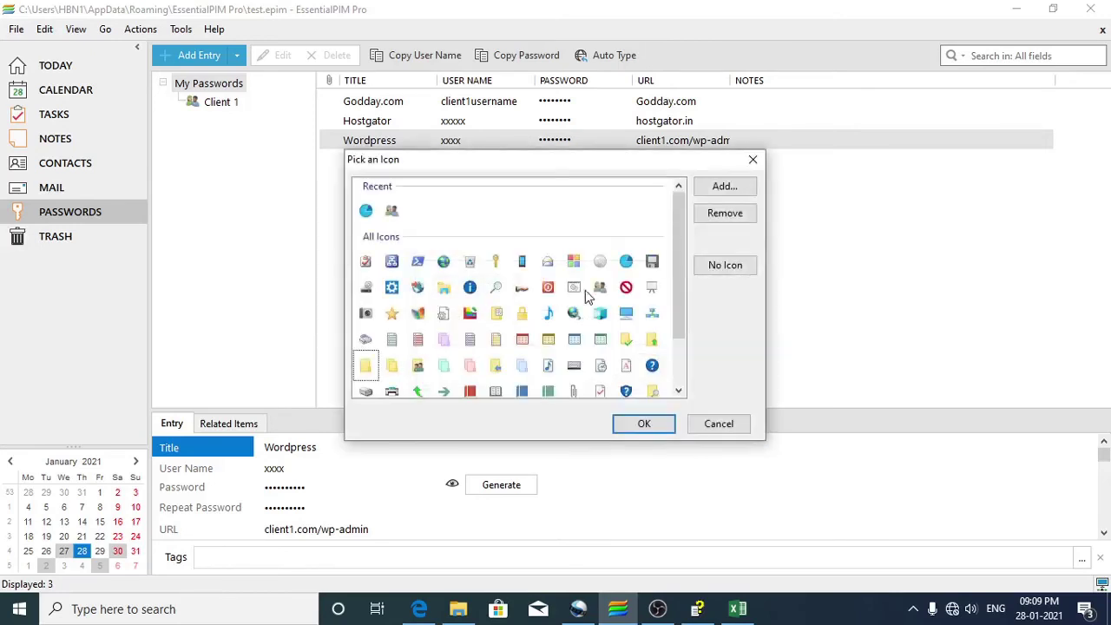
{"action": "left_click", "coordinate": [626, 264]}
{"action": "left_click", "coordinate": [641, 420]}
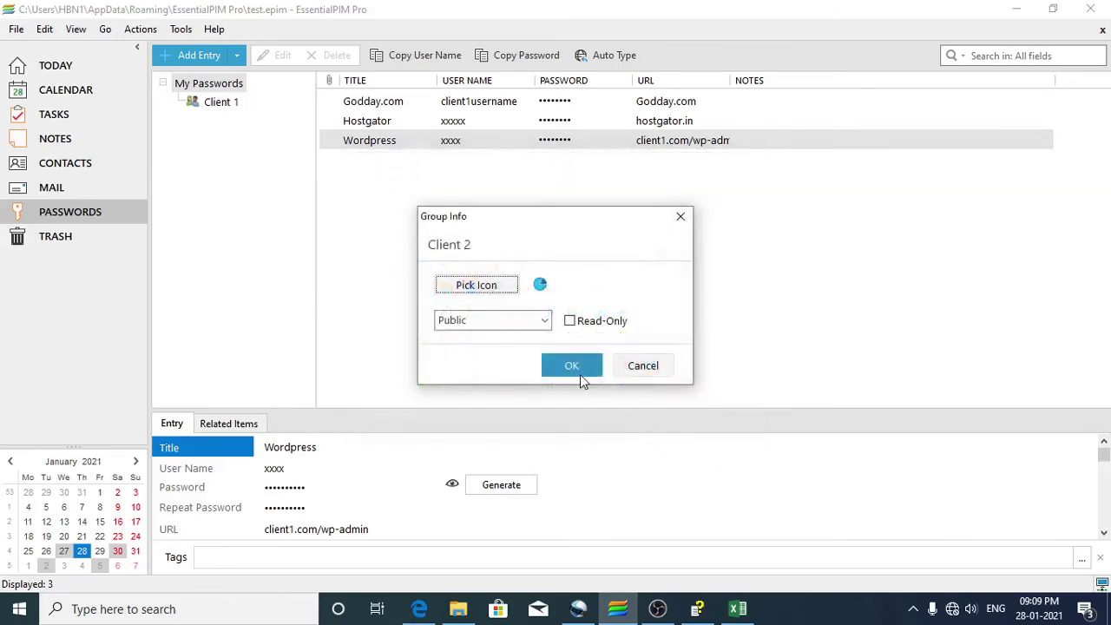
{"action": "left_click", "coordinate": [582, 364]}
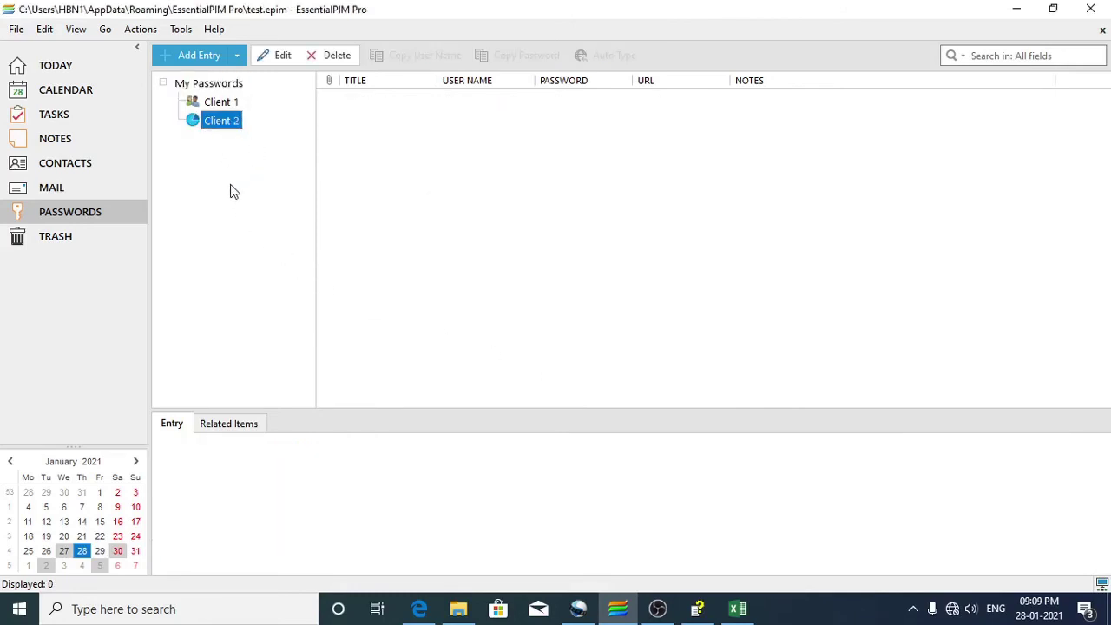
Add a public password group named Client 3 under My Passwords, keeping the default yellow folder icon.
{"action": "left_click", "coordinate": [223, 86]}
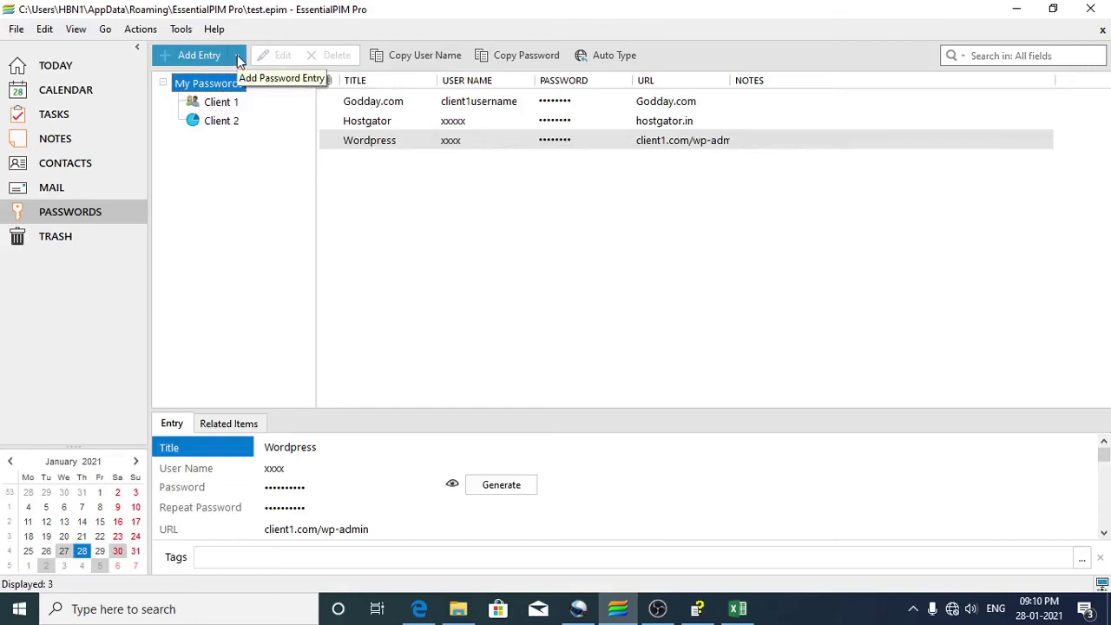
{"action": "left_click", "coordinate": [237, 55]}
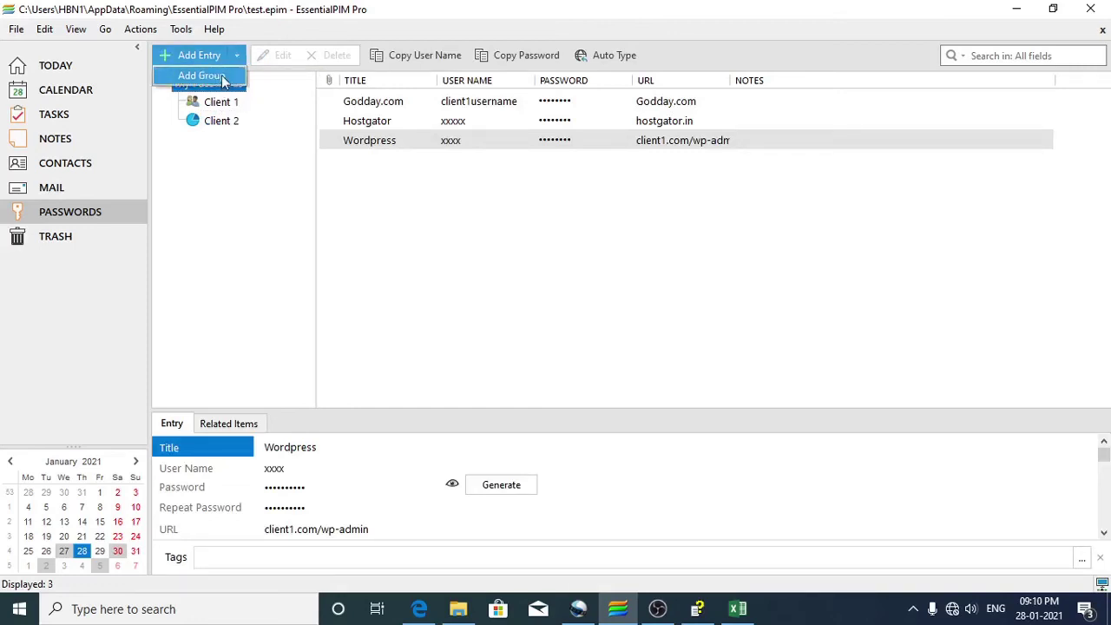
{"action": "left_click", "coordinate": [221, 74]}
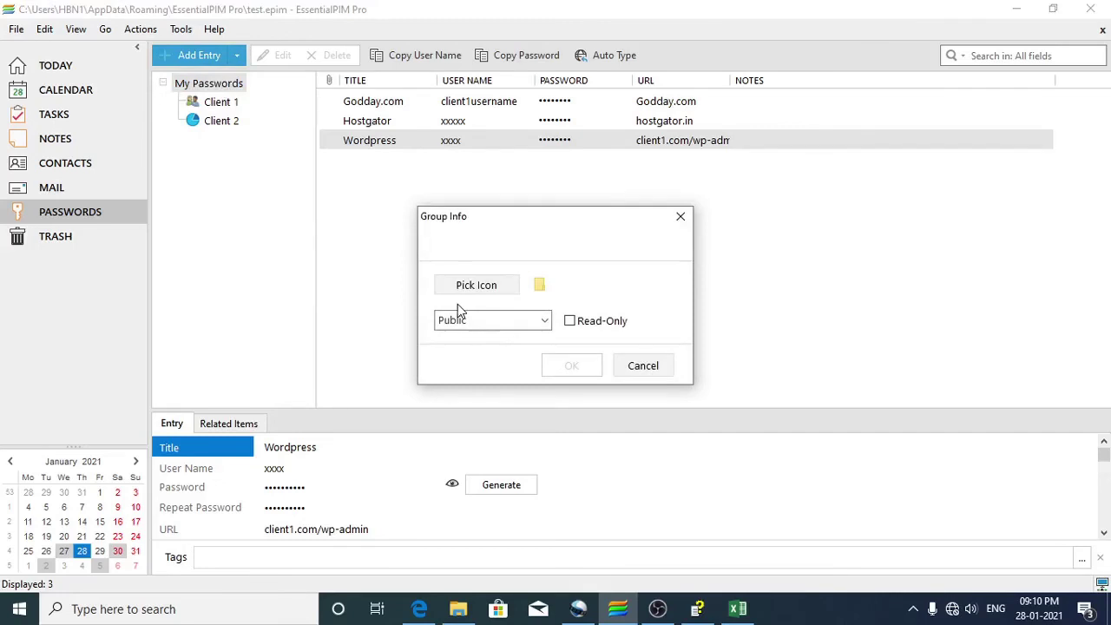
{"action": "type", "text": "Clie"}
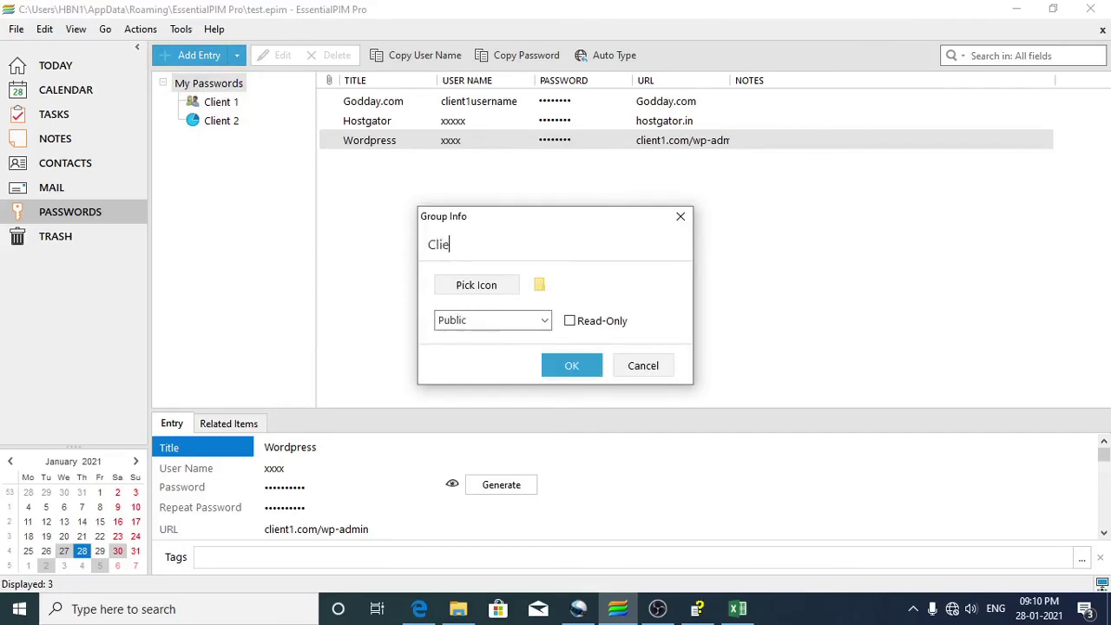
{"action": "type", "text": "nt 3"}
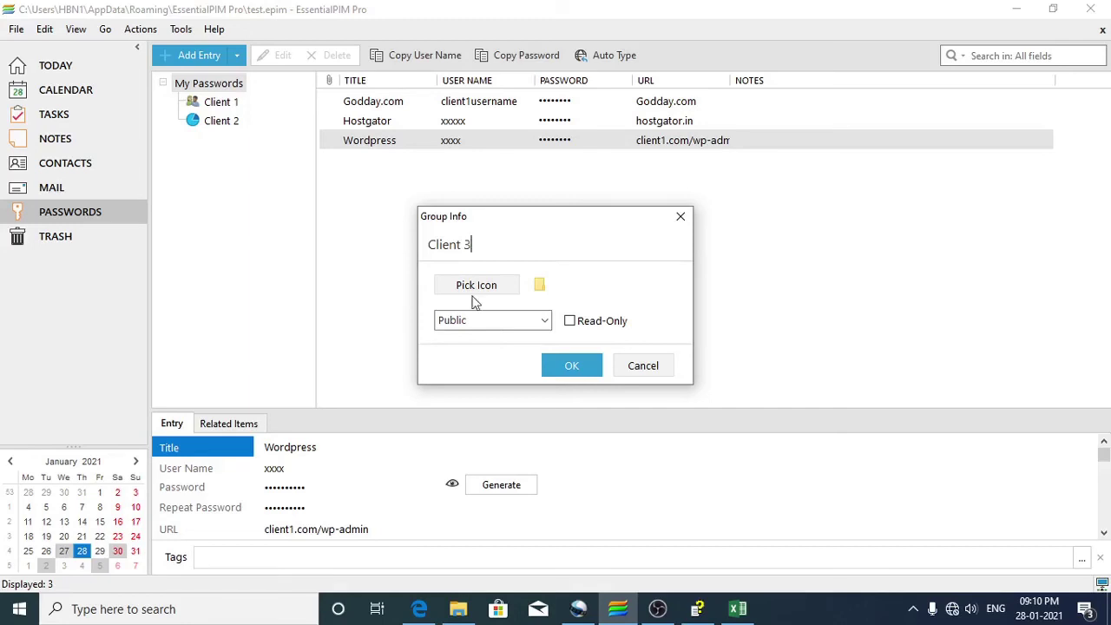
{"action": "left_click", "coordinate": [578, 367]}
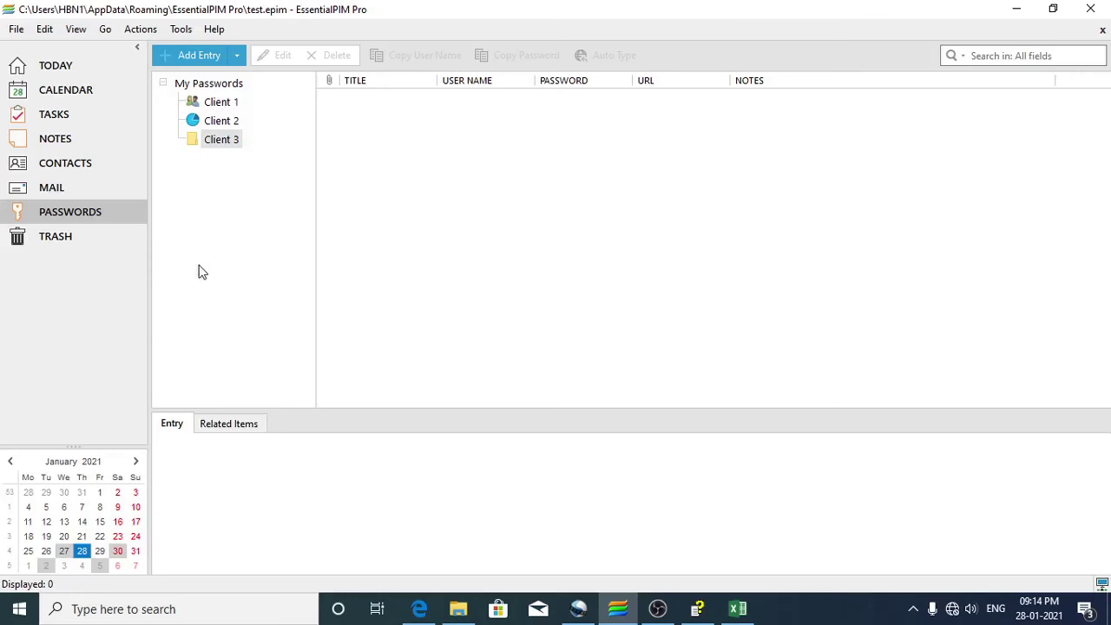
Start a new root-level task in the Tasks module with the subject "Domain renewal for Client 1".
{"action": "left_click", "coordinate": [75, 119]}
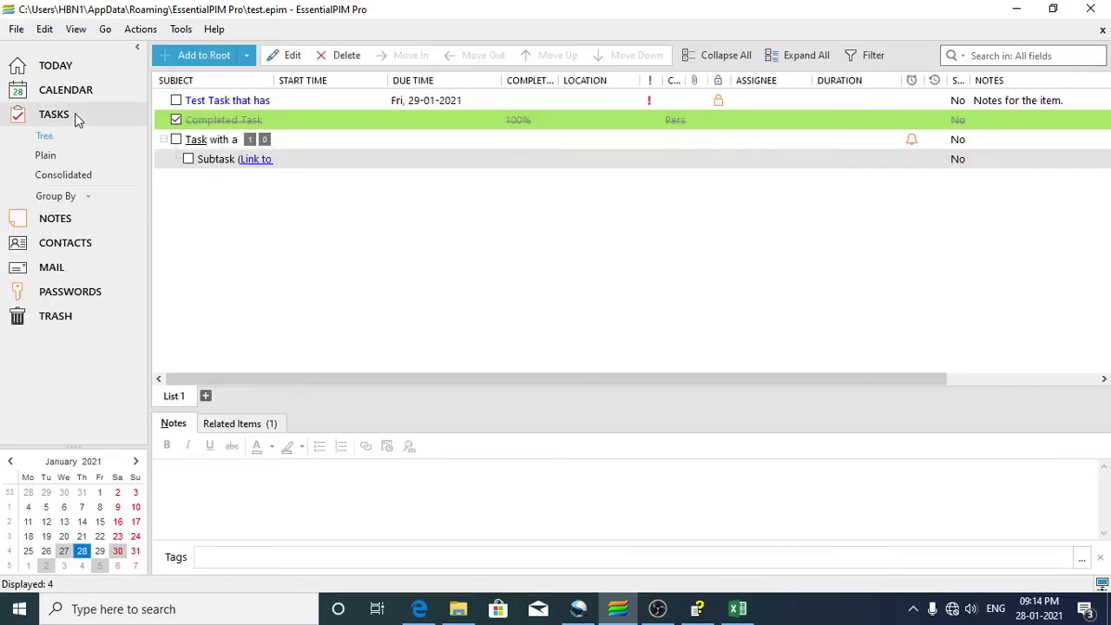
{"action": "left_click", "coordinate": [248, 57]}
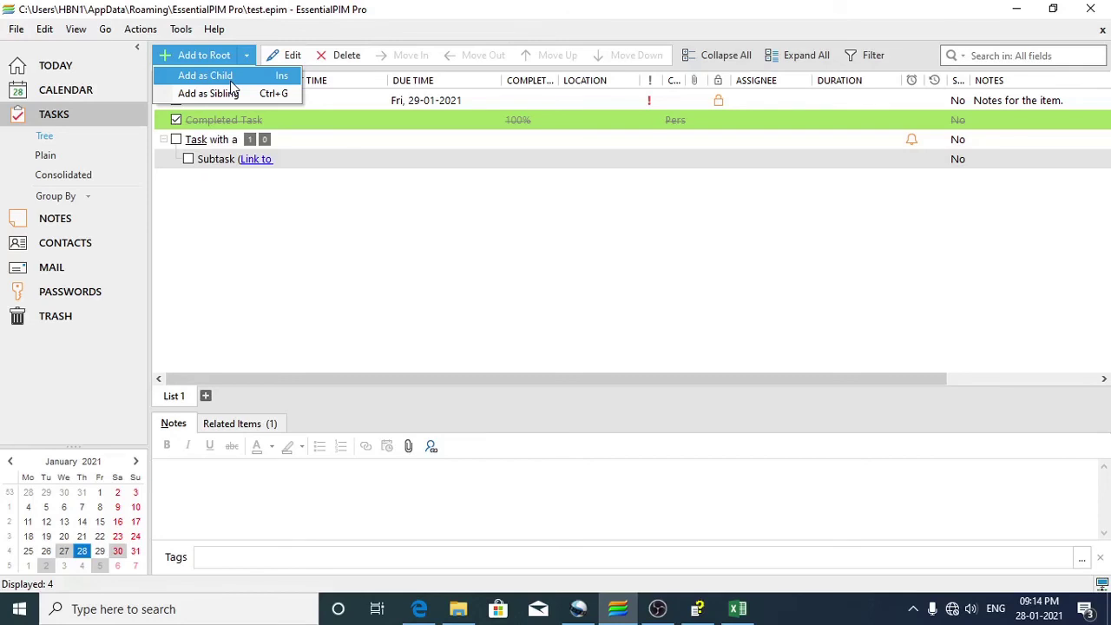
{"action": "left_click", "coordinate": [276, 39]}
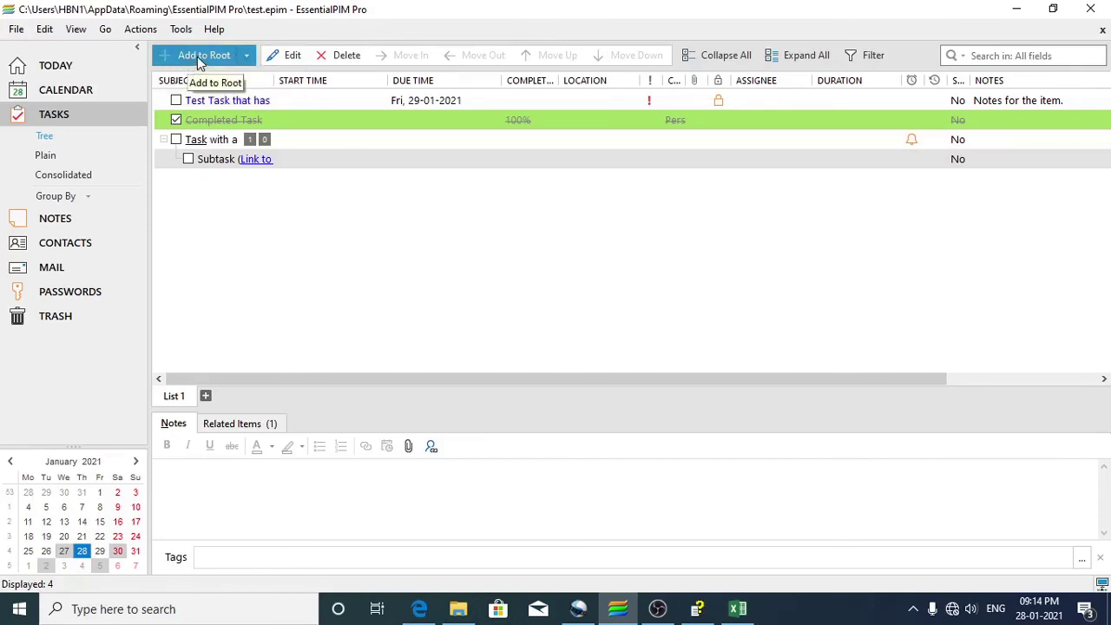
{"action": "left_click", "coordinate": [197, 55]}
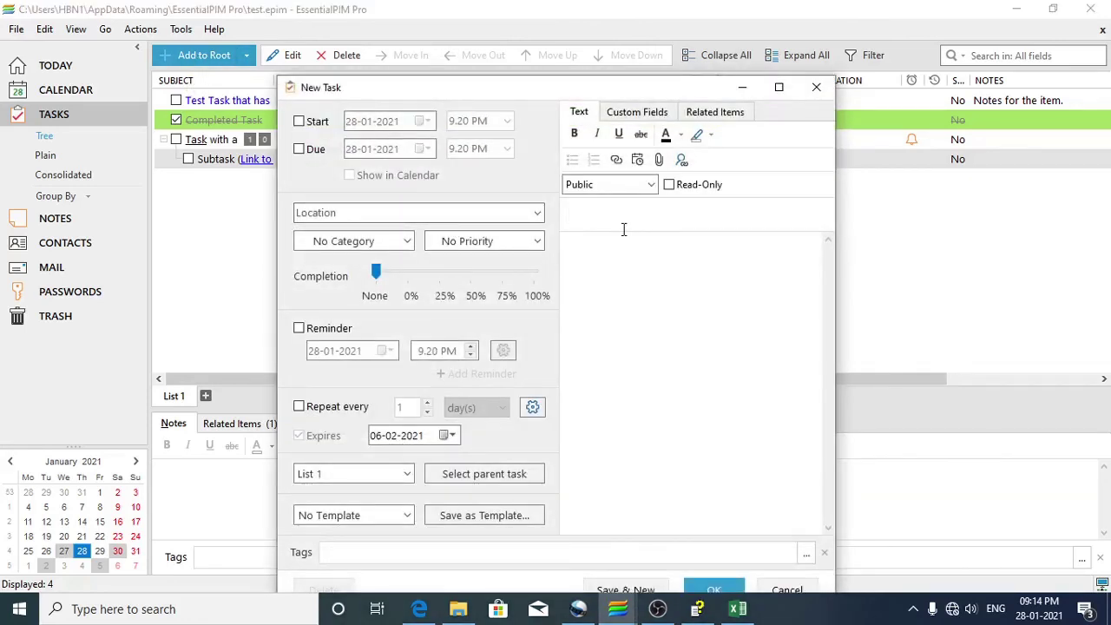
{"action": "type", "text": "Domain renewa"}
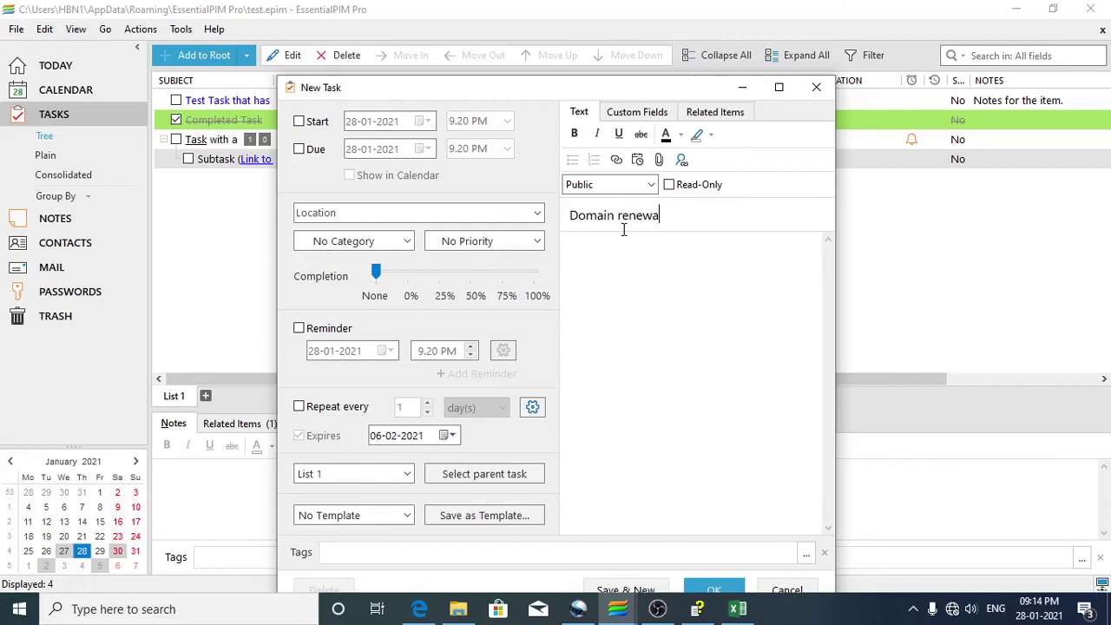
{"action": "type", "text": "l for "}
{"action": "type", "text": "C"}
{"action": "type", "text": "le"}
{"action": "type", "text": "ie"}
{"action": "type", "text": "nt 1"}
Link the Godday.com password entry from the Client 1 group to the new task as a related item.
{"action": "left_click", "coordinate": [742, 115]}
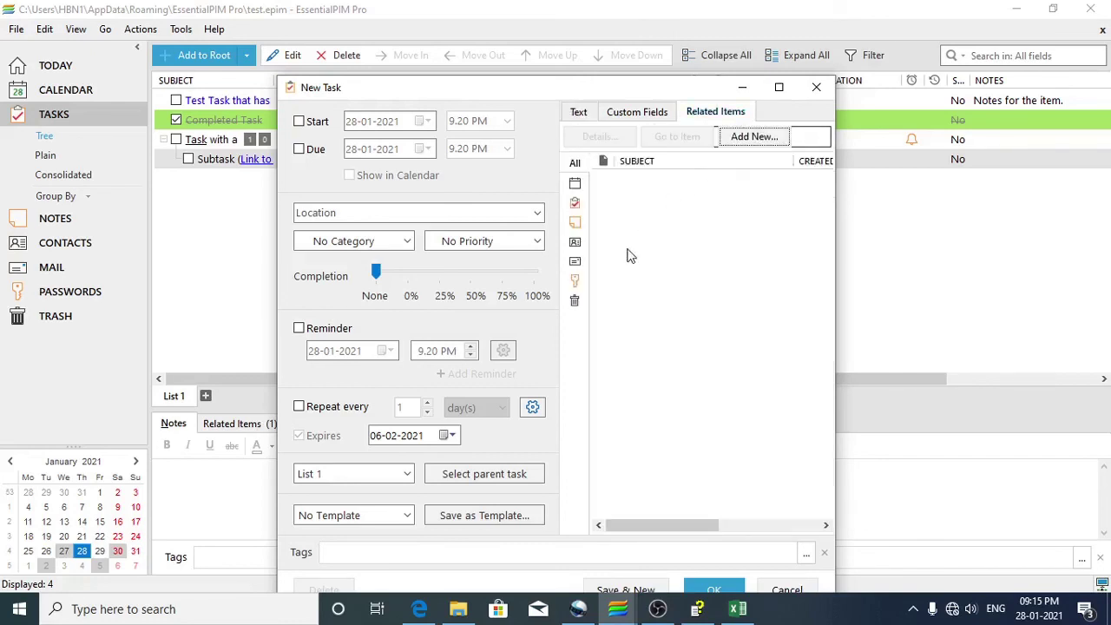
{"action": "left_click", "coordinate": [576, 284]}
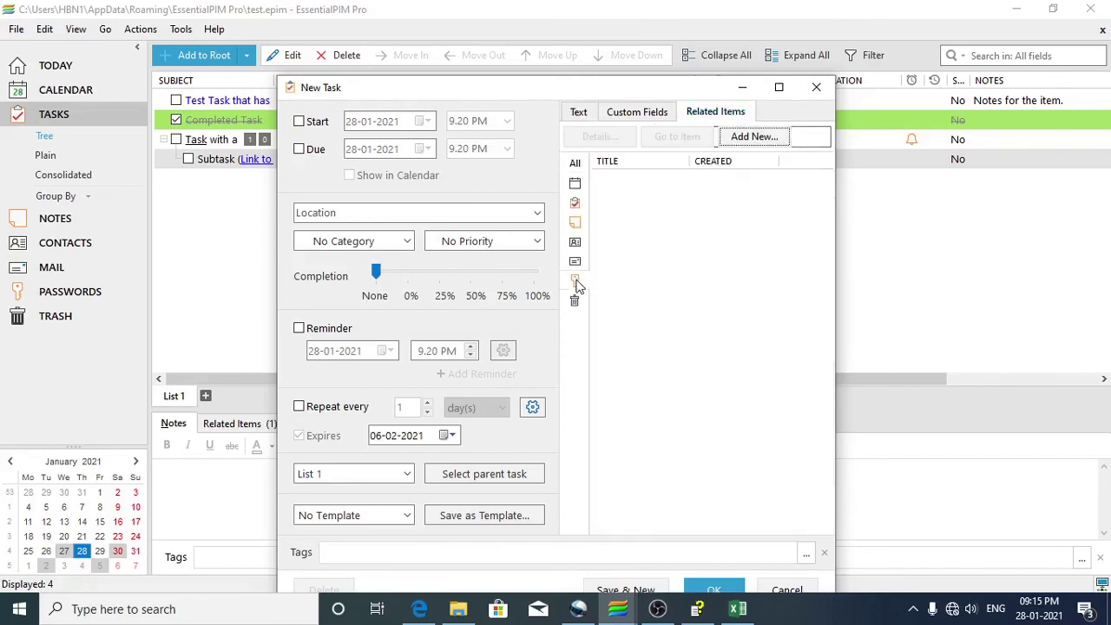
{"action": "left_click", "coordinate": [754, 137]}
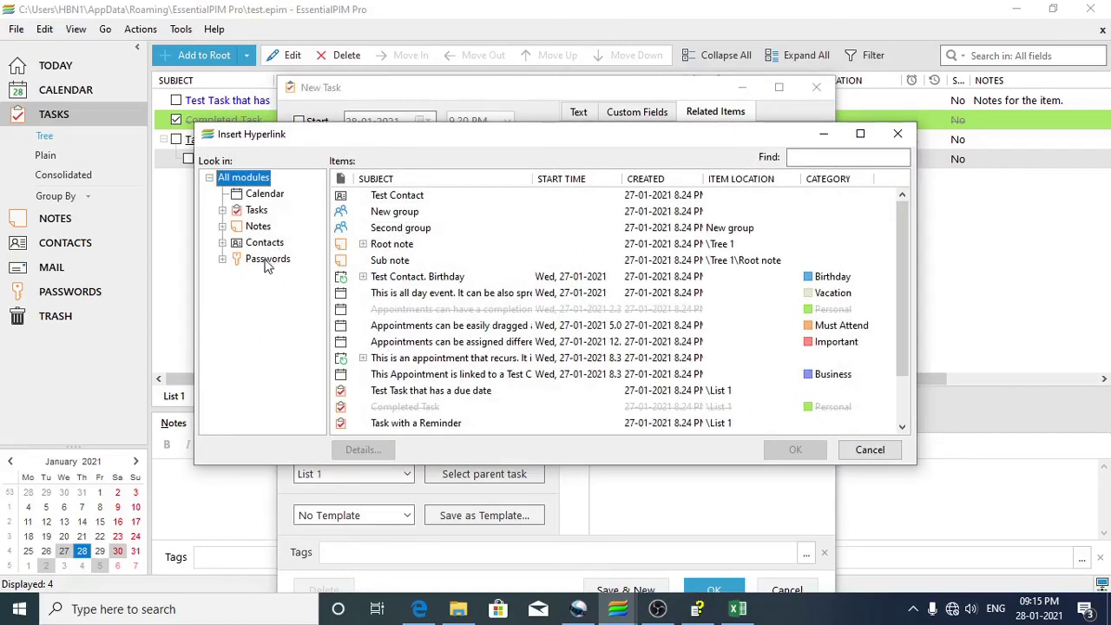
{"action": "left_click", "coordinate": [223, 259]}
{"action": "left_click", "coordinate": [271, 261]}
{"action": "left_click", "coordinate": [269, 276]}
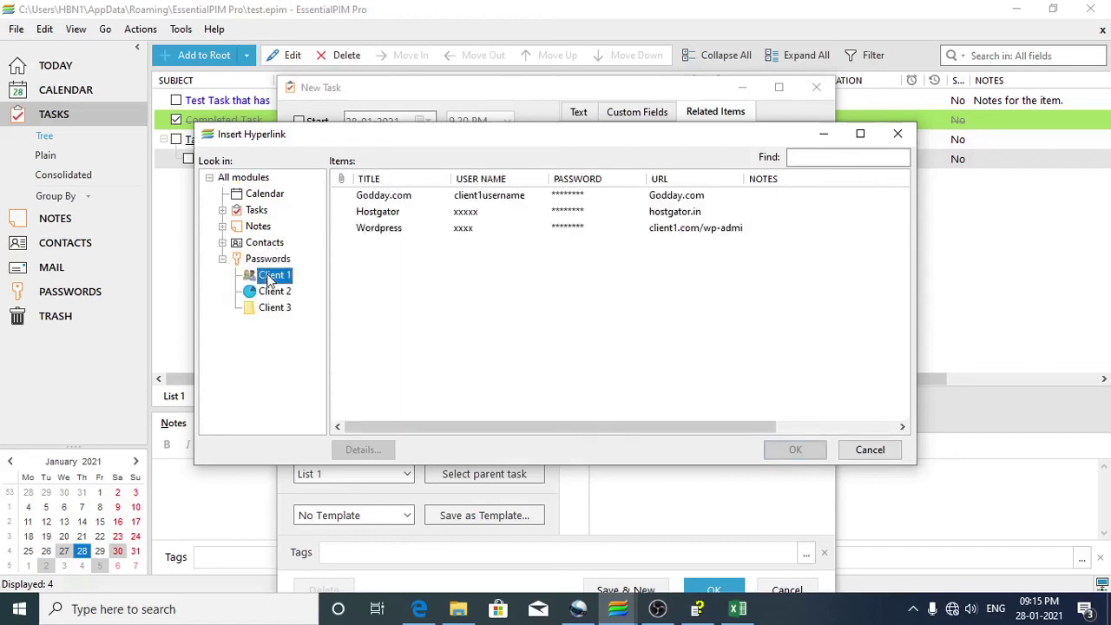
{"action": "left_click", "coordinate": [400, 201]}
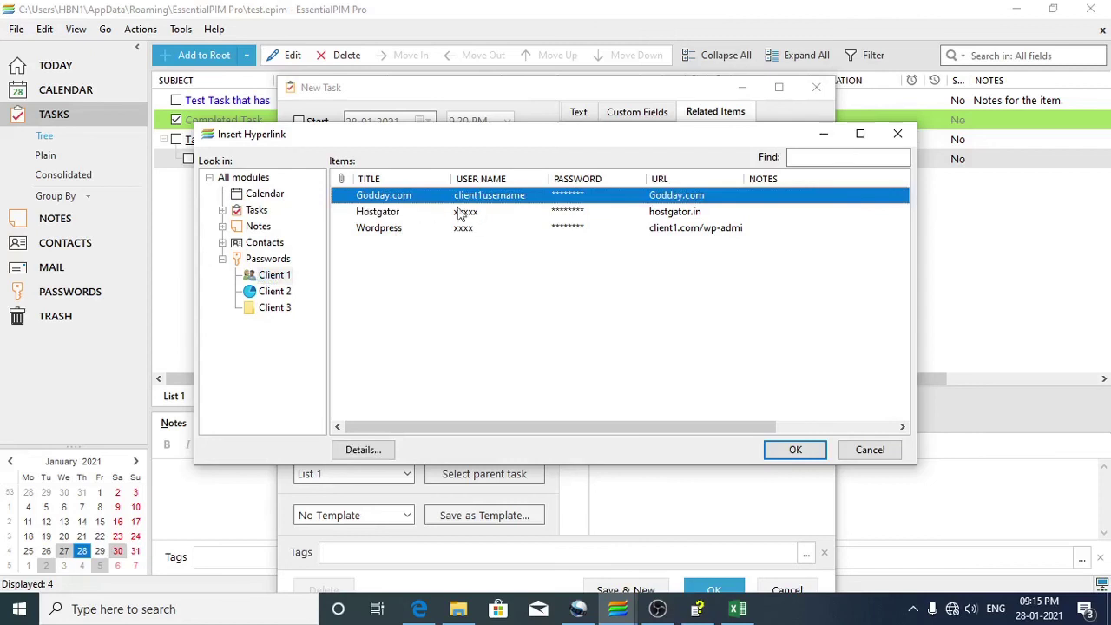
{"action": "left_click", "coordinate": [794, 452]}
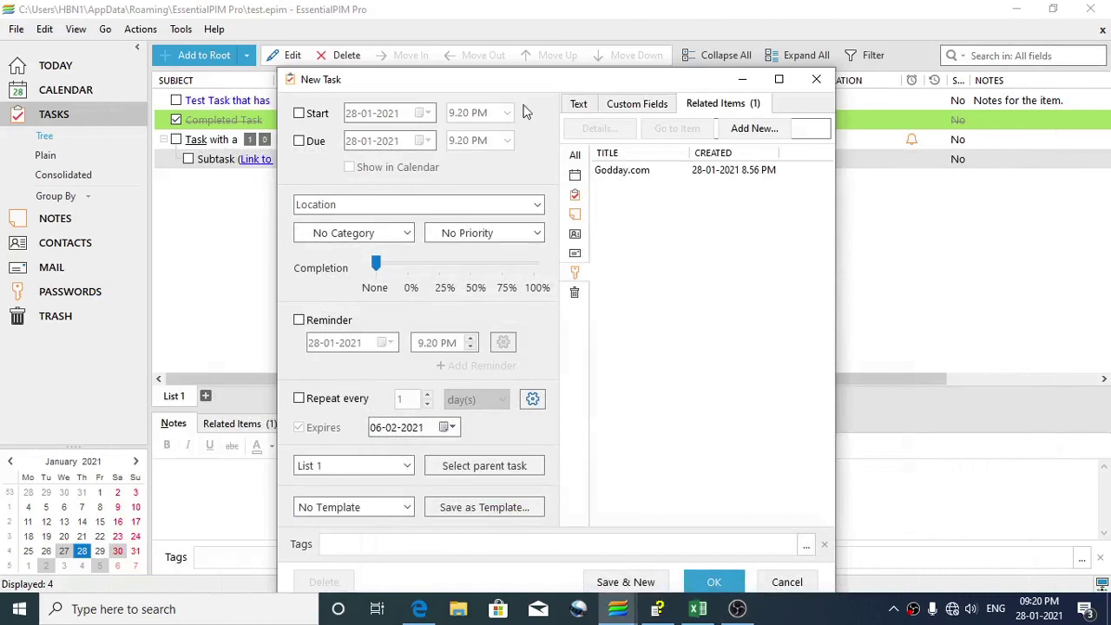
Enable the task's due and start dates, choosing 15-02-2021 as due date and then 05-01-2021 as start date.
{"action": "left_click_drag", "start_coordinate": [524, 86], "coordinate": [526, 66]}
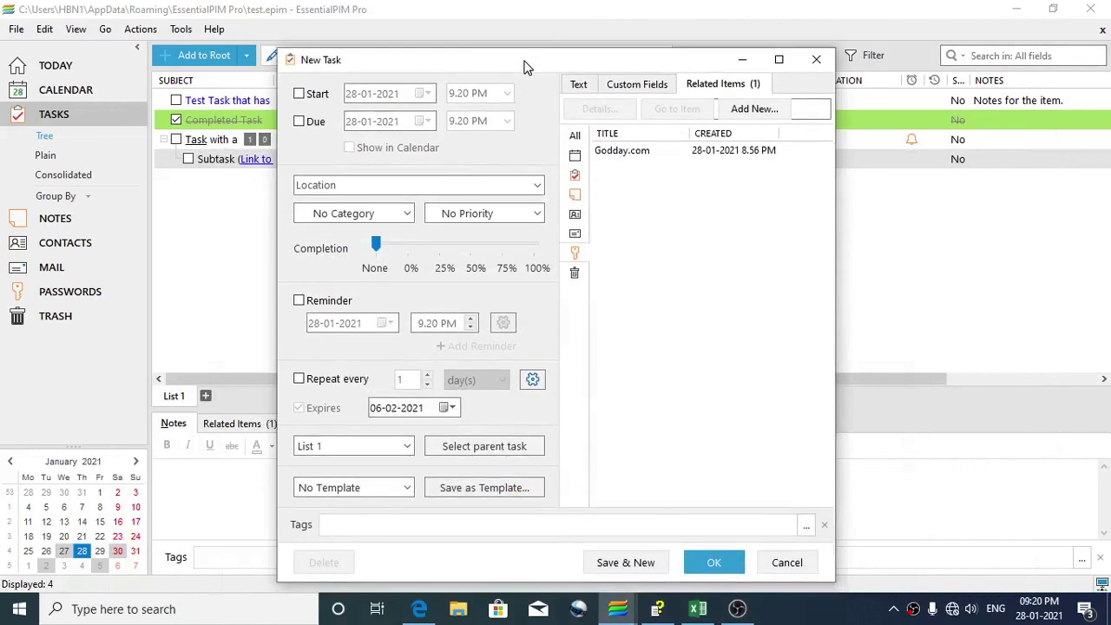
{"action": "left_click", "coordinate": [311, 128]}
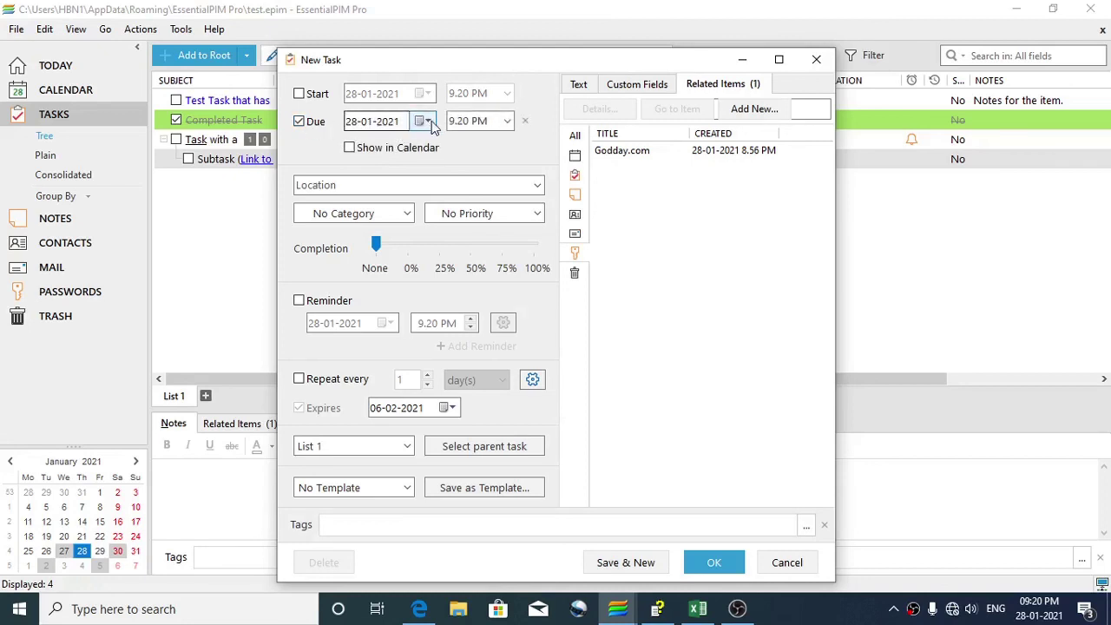
{"action": "left_click", "coordinate": [424, 121]}
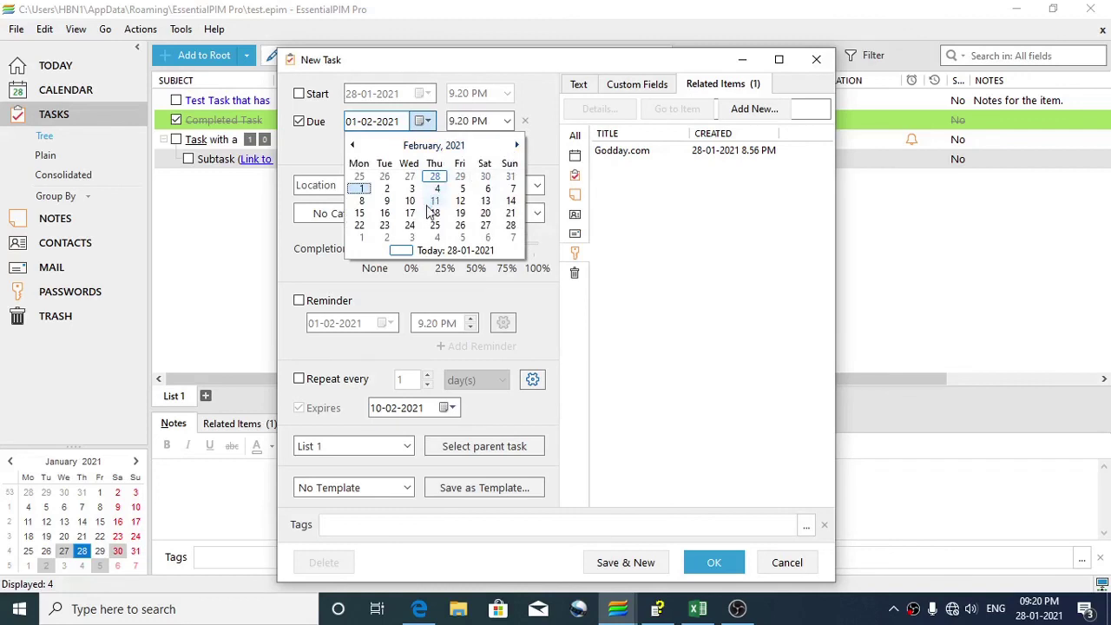
{"action": "left_click", "coordinate": [358, 213]}
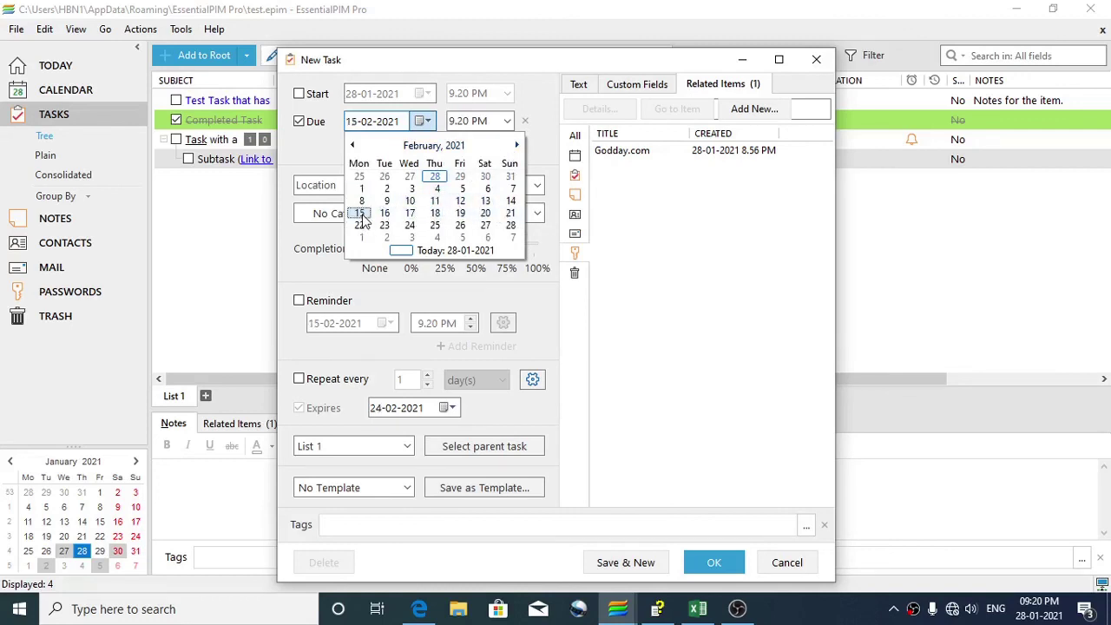
{"action": "left_click", "coordinate": [304, 100]}
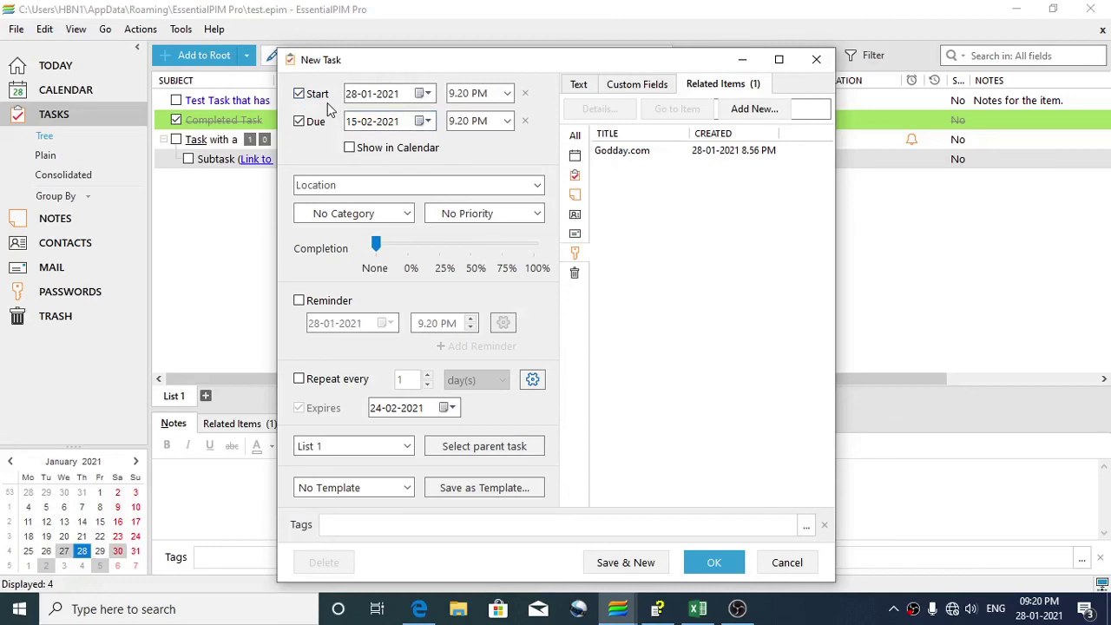
{"action": "left_click", "coordinate": [423, 94]}
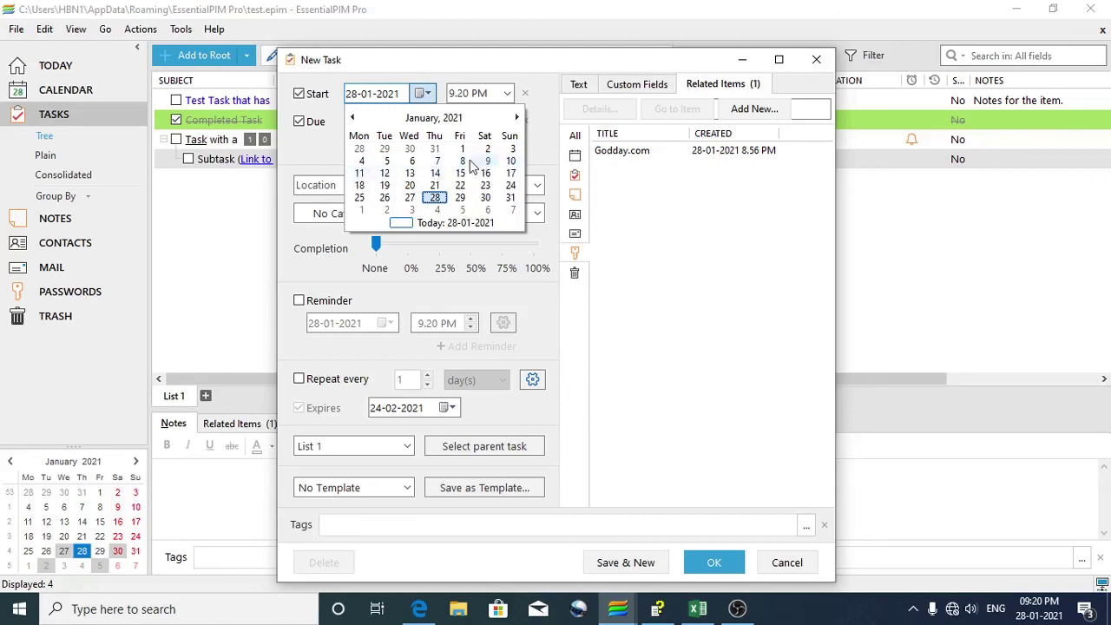
{"action": "left_click", "coordinate": [388, 162]}
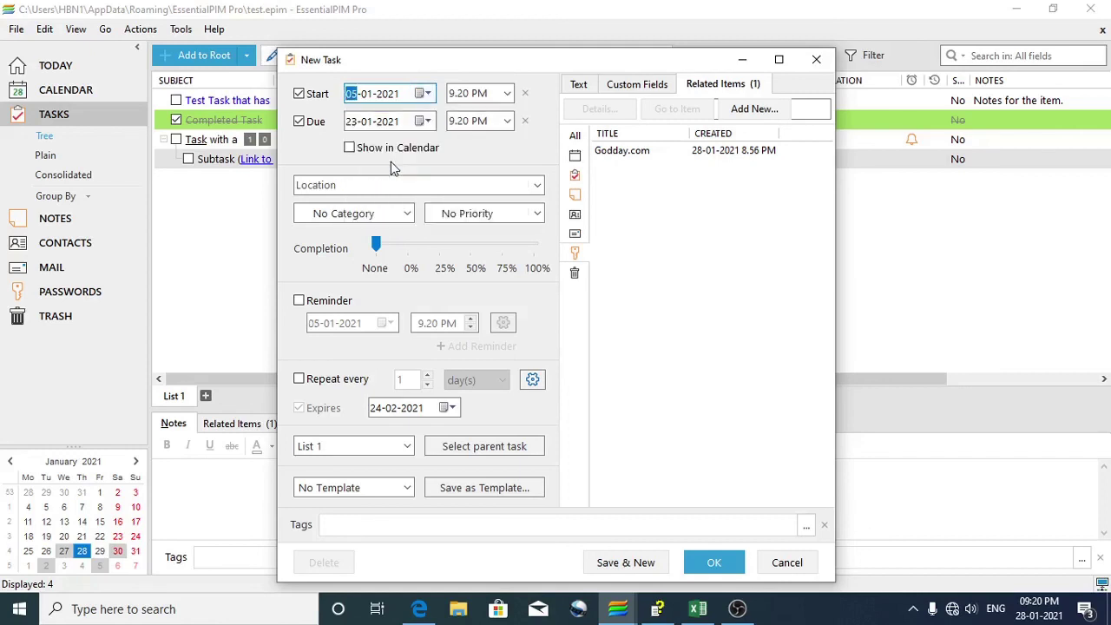
Turn on the task's reminder and a repeat every 1 day, then save the task and close the reminder window.
{"action": "left_click", "coordinate": [300, 302]}
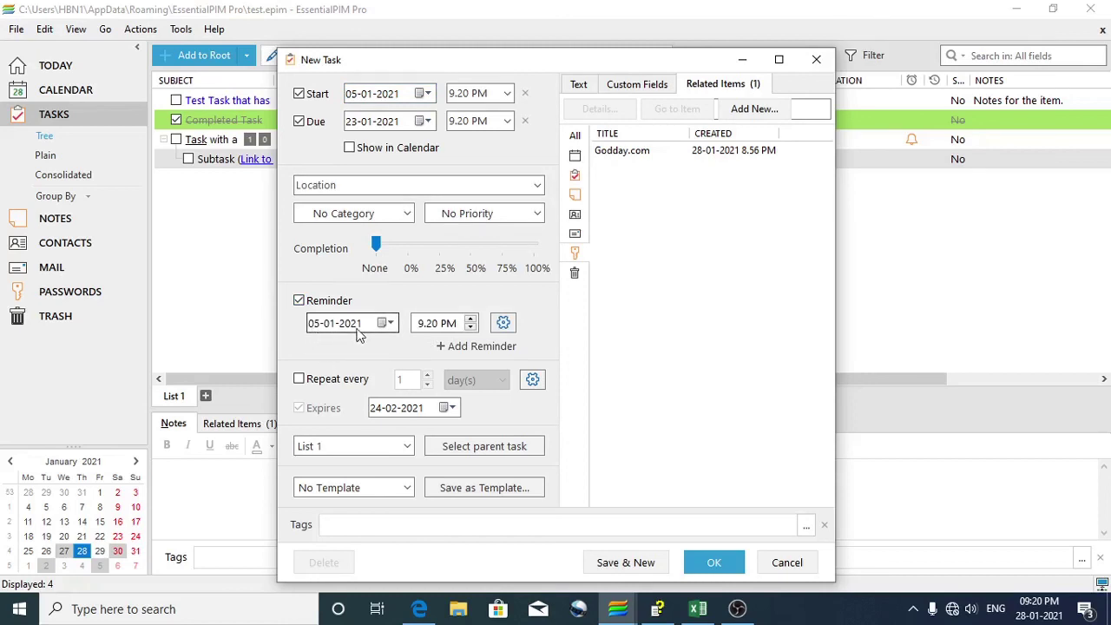
{"action": "left_click", "coordinate": [300, 380]}
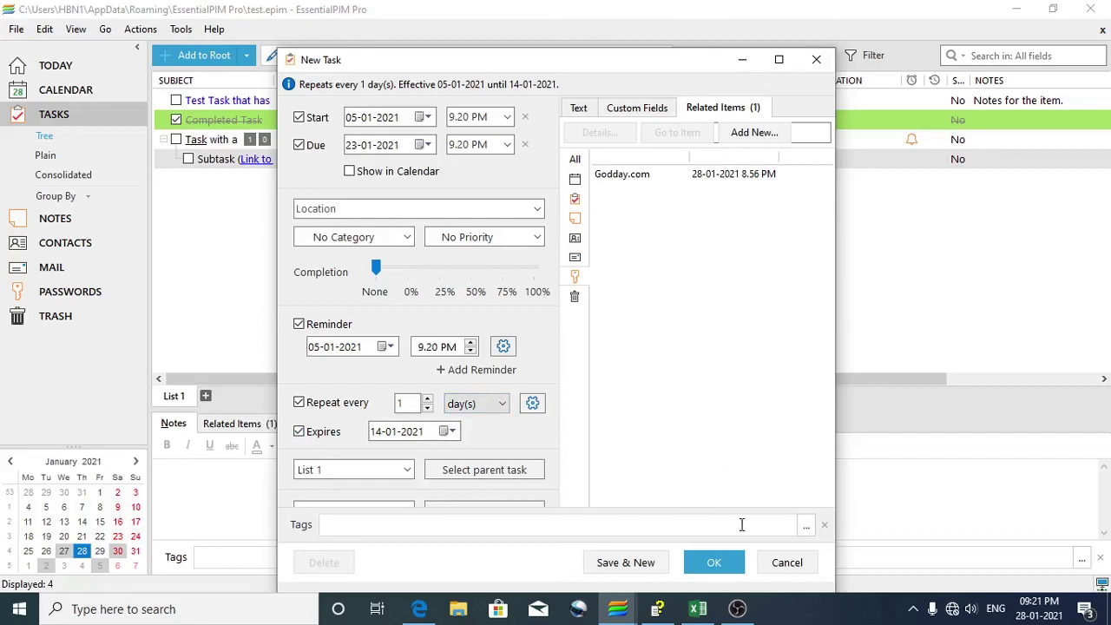
{"action": "left_click", "coordinate": [715, 564]}
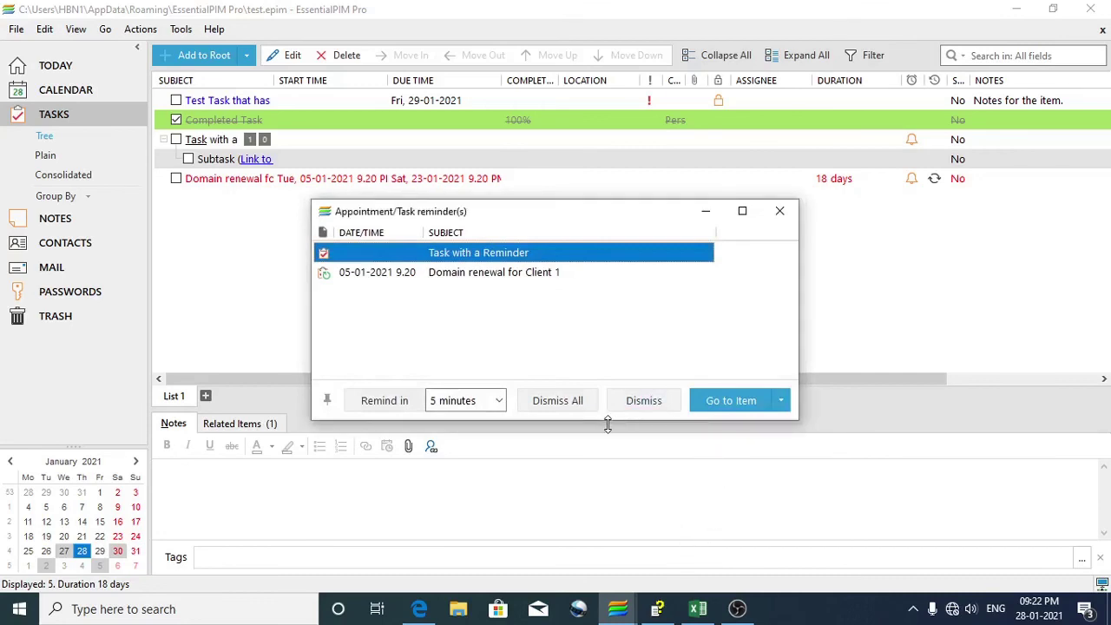
{"action": "left_click", "coordinate": [781, 212]}
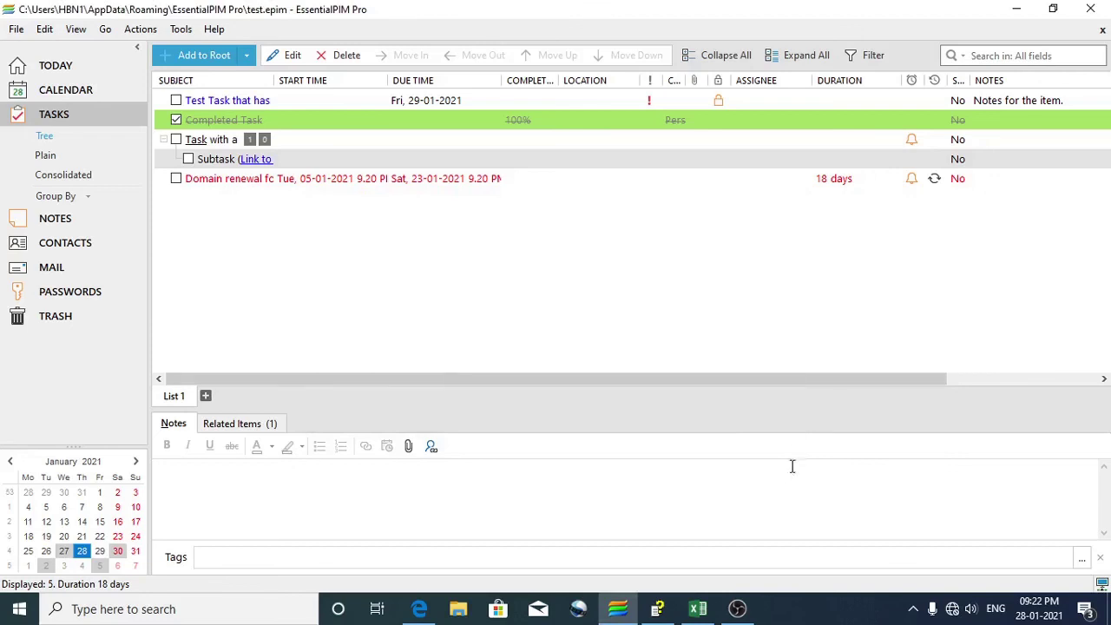